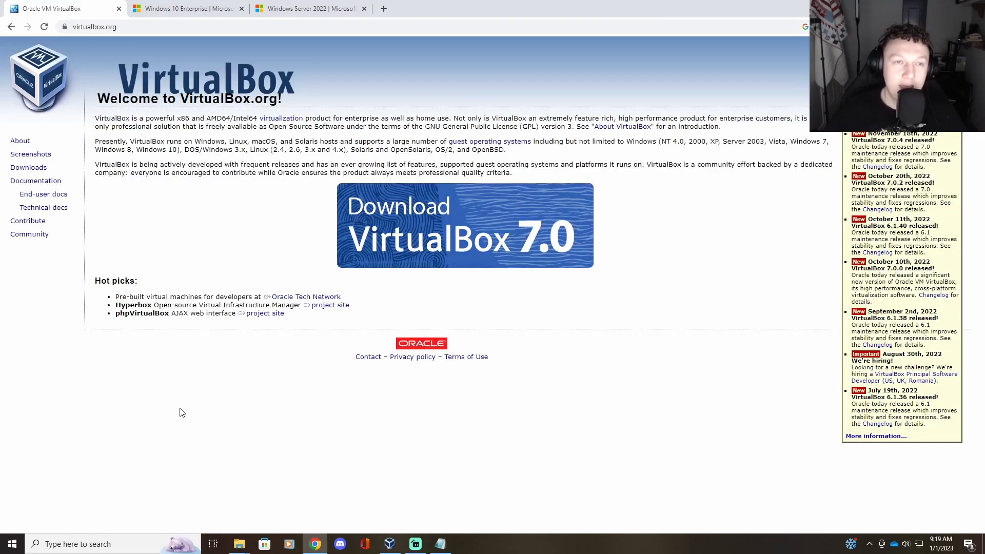
Step: Look over the Windows 10 Enterprise and Windows Server 2022 evaluation pages, then return to VirtualBox Manager
left_click(154, 6)
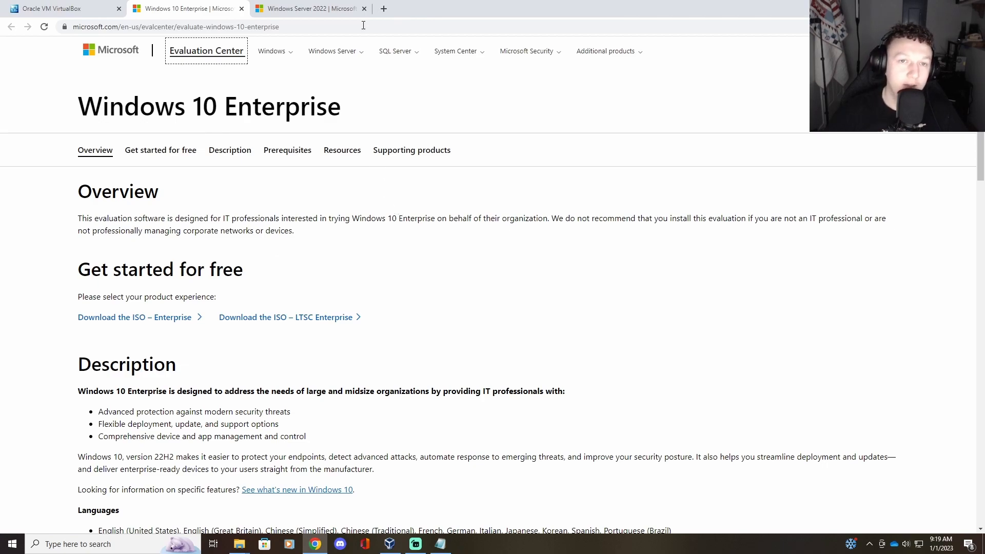
left_click(308, 8)
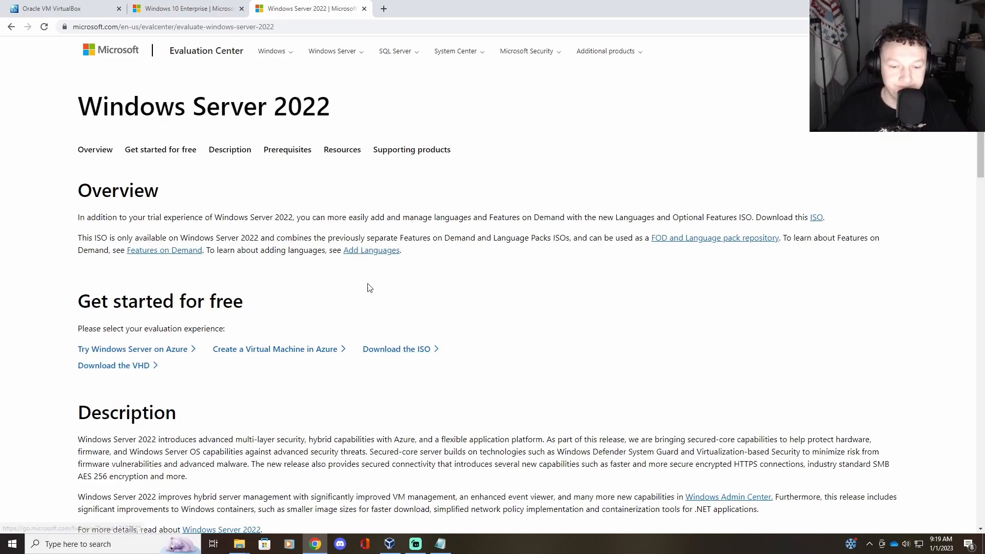
left_click(394, 544)
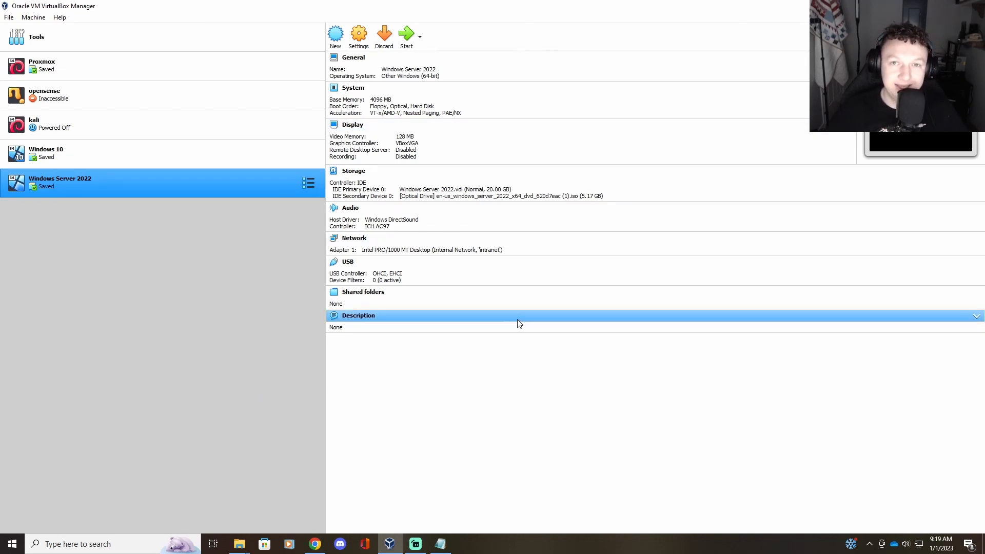
Step: Compare the details of the existing Windows 10 and Windows Server 2022 VMs
left_click(93, 157)
left_click(98, 174)
left_click(98, 160)
left_click(98, 180)
left_click(101, 162)
left_click(107, 182)
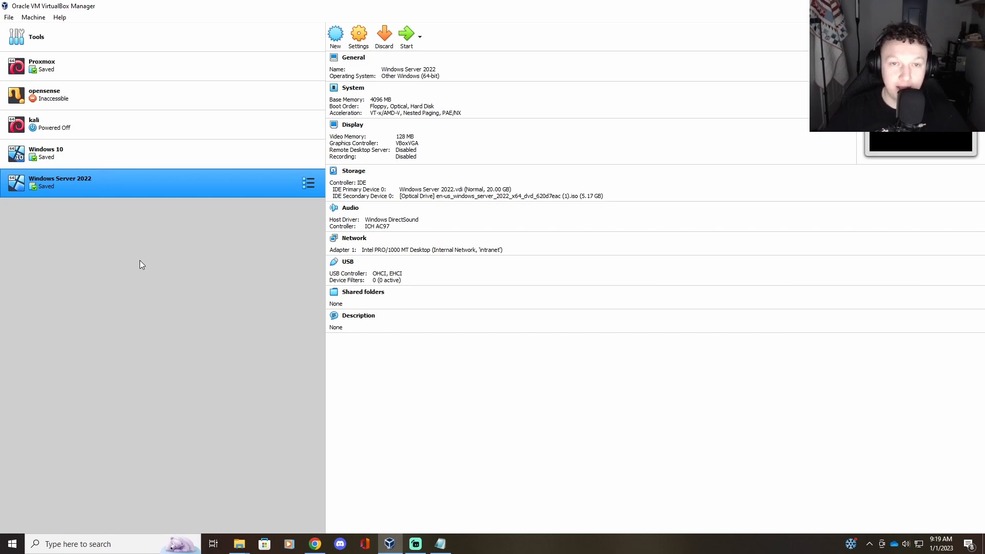
Step: Start a new Microsoft Windows VM named 'Windows 10 Video' with 4096 MB of memory
left_click(336, 35)
type("Windows 10")
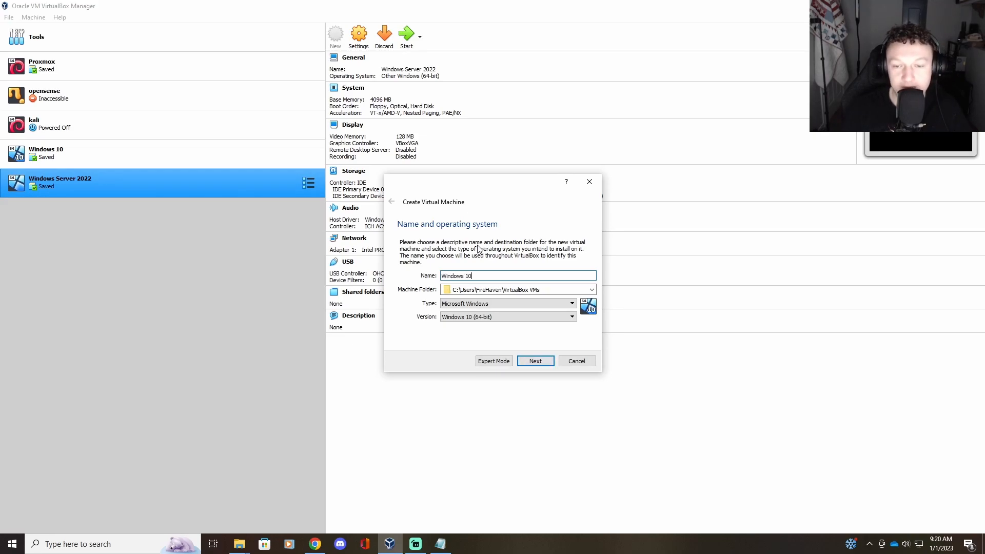
type(" Video")
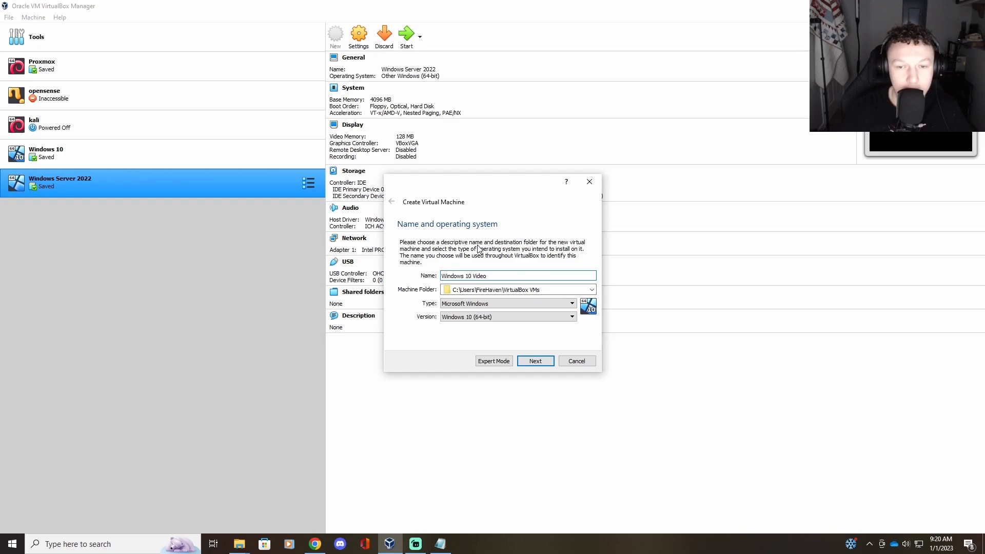
left_click(502, 304)
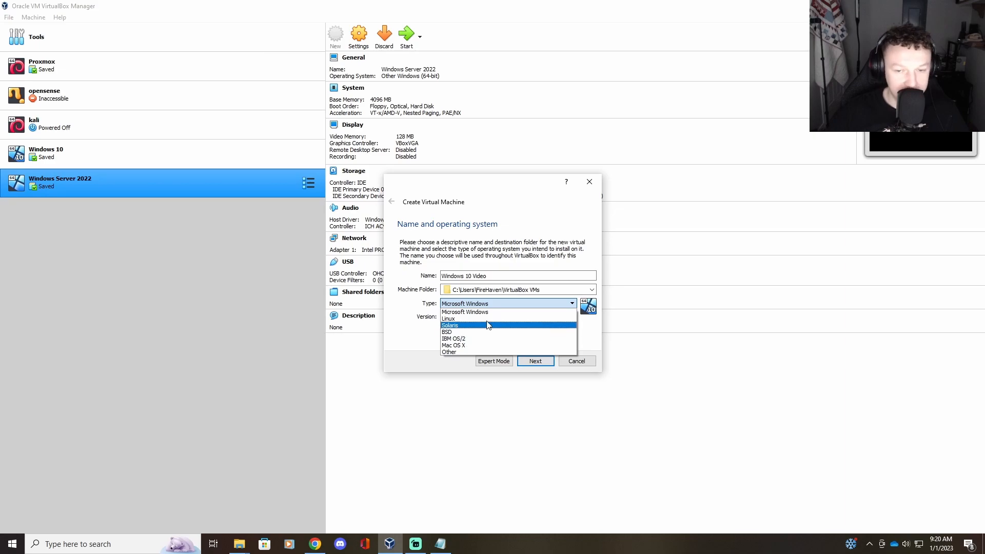
left_click(491, 313)
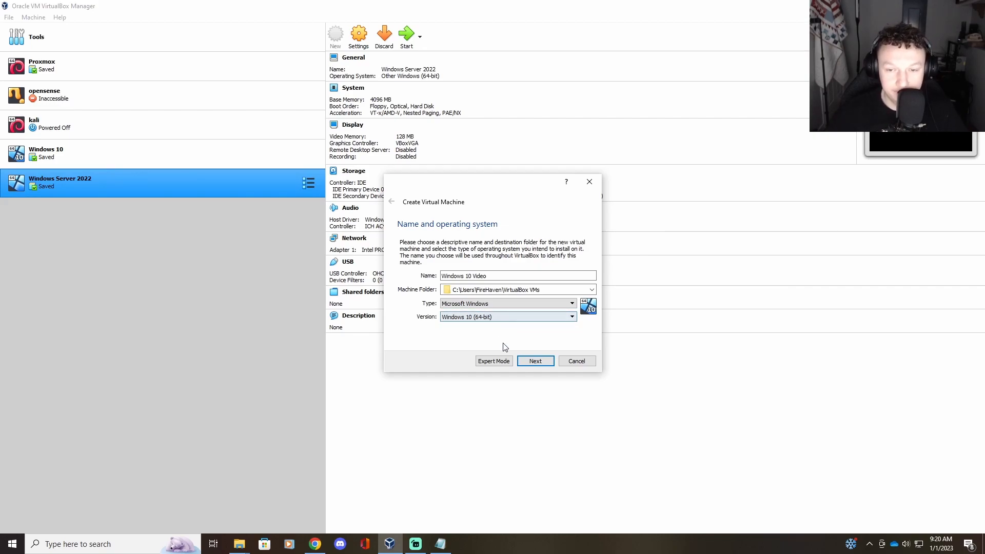
left_click(535, 360)
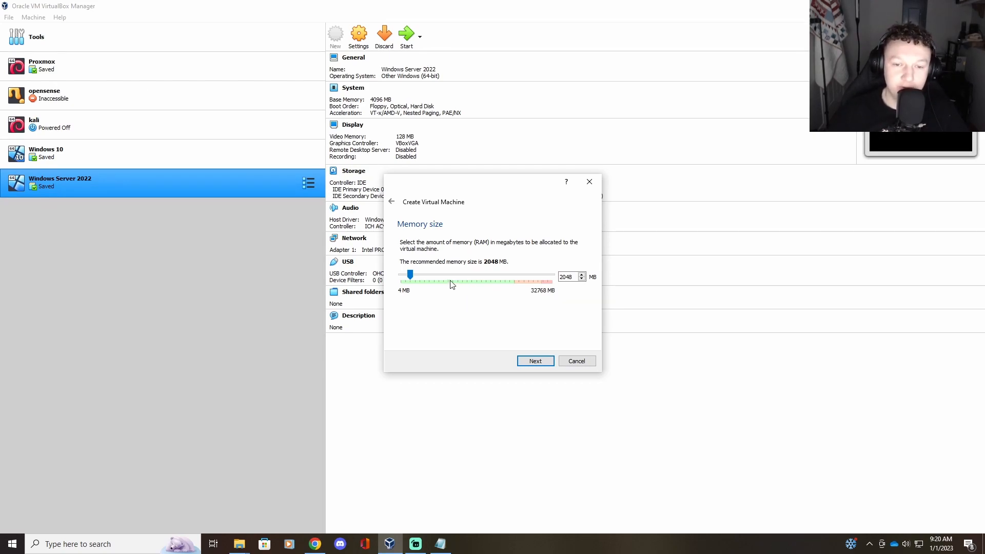
left_click_drag(410, 276, 425, 275)
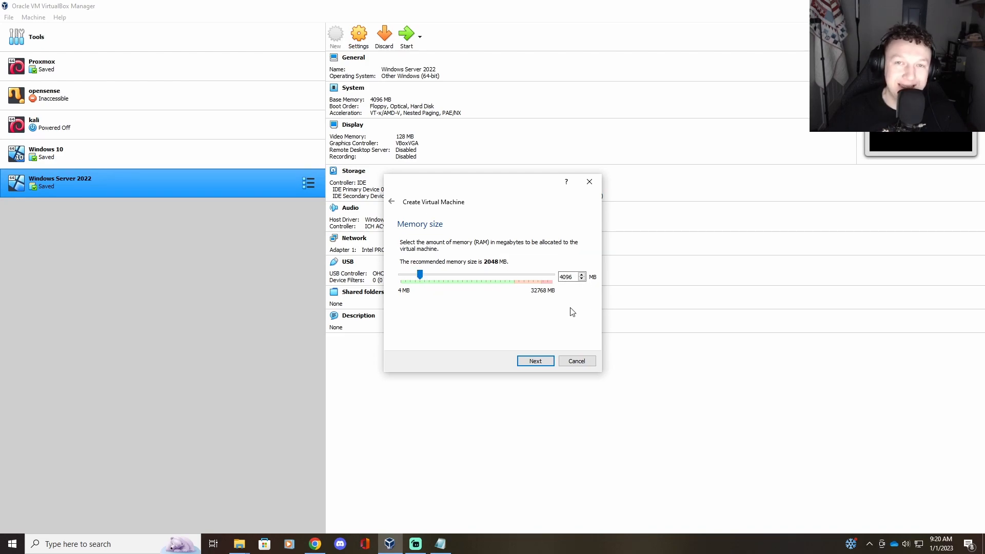
left_click(546, 364)
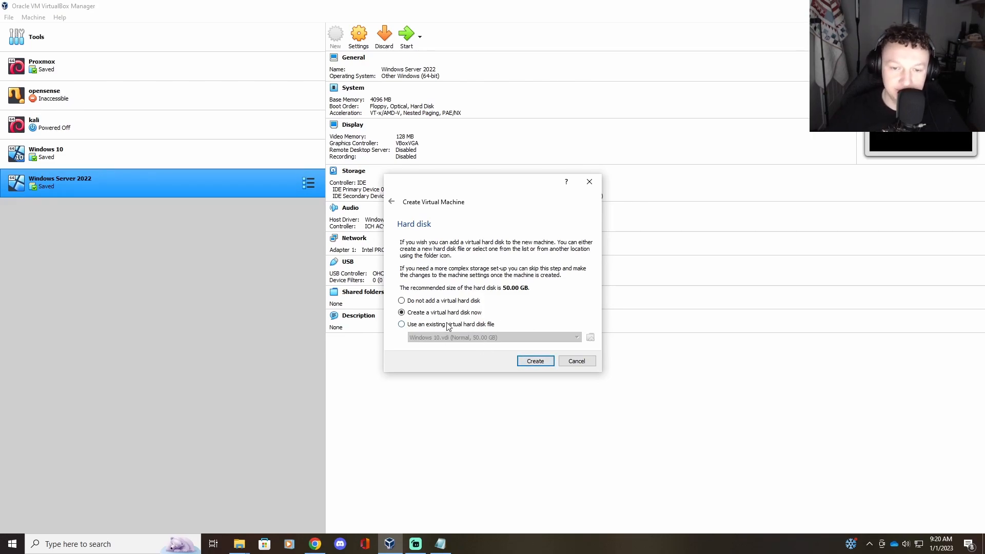
Step: Give Windows 10 Video a new dynamically allocated 50 GB VDI disk and finish the VM
left_click(535, 364)
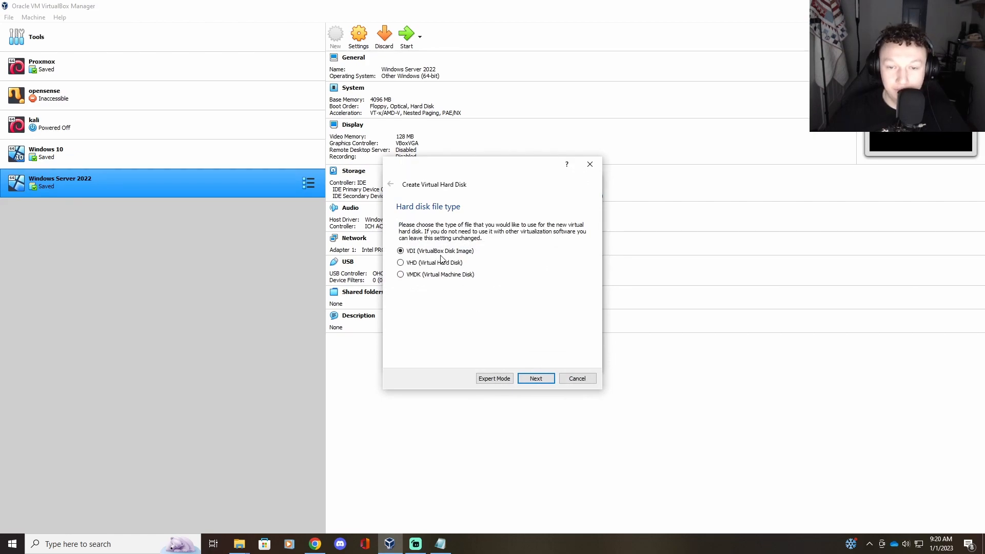
left_click(544, 381)
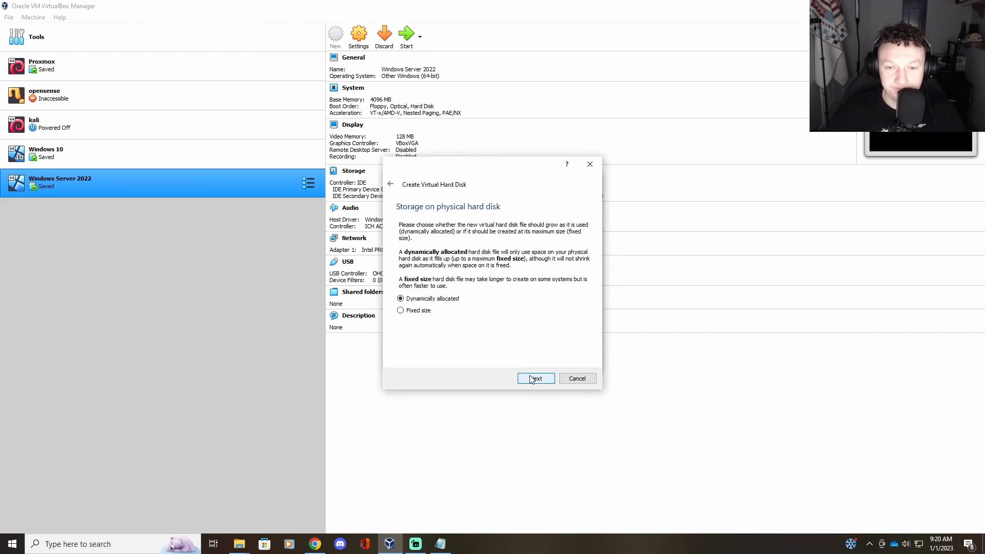
left_click(543, 379)
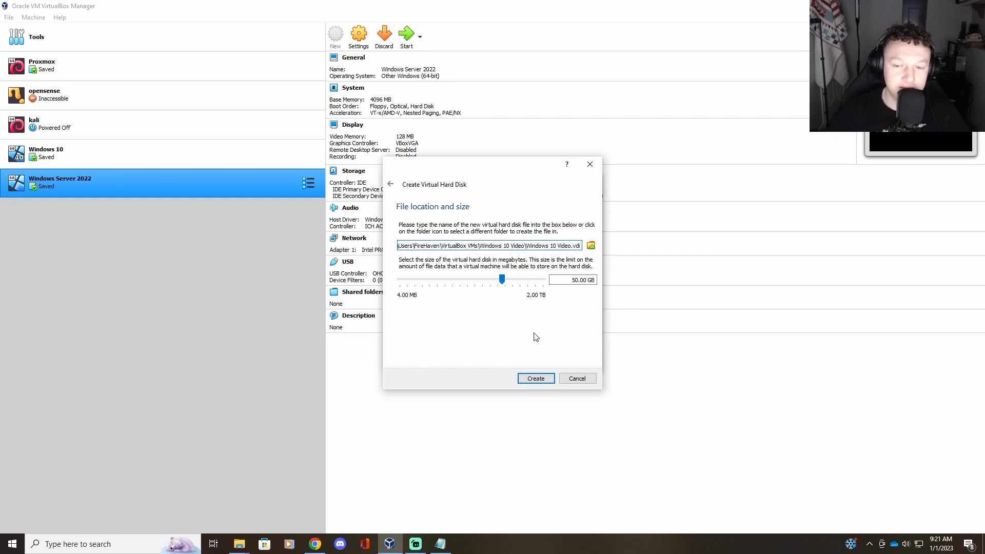
left_click(536, 378)
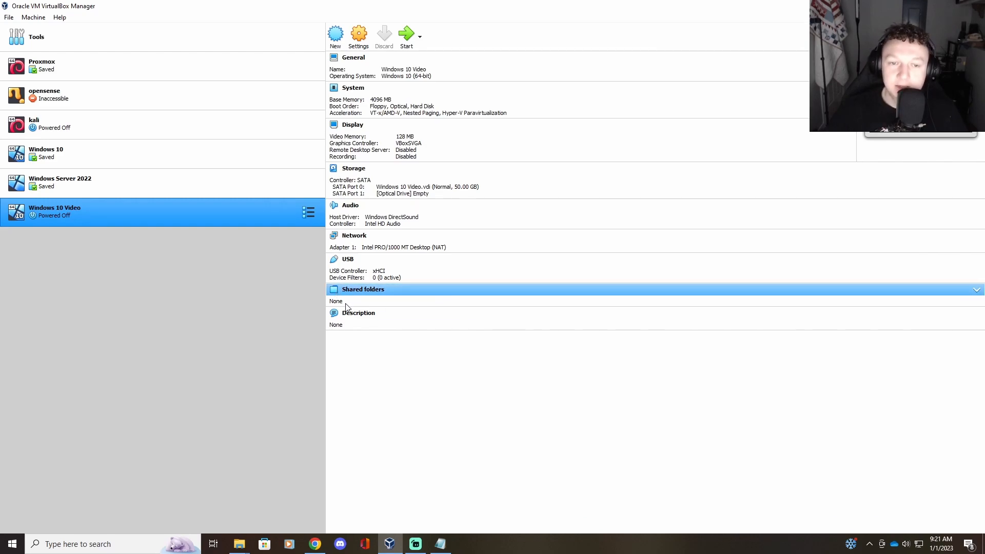
Step: In Windows 10 Video's General > Advanced settings, set Shared Clipboard and Drag'n'Drop to Bidirectional
left_click(361, 45)
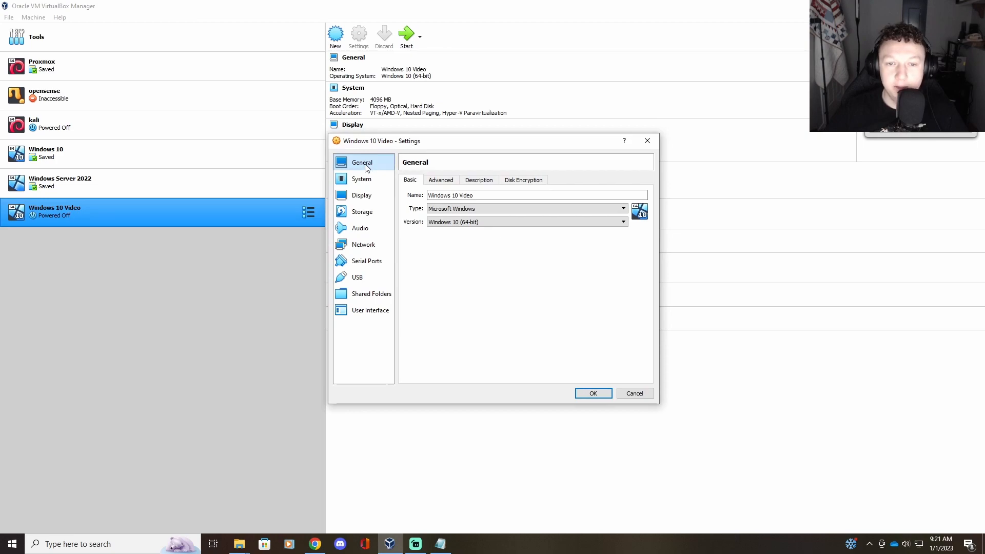
left_click(441, 182)
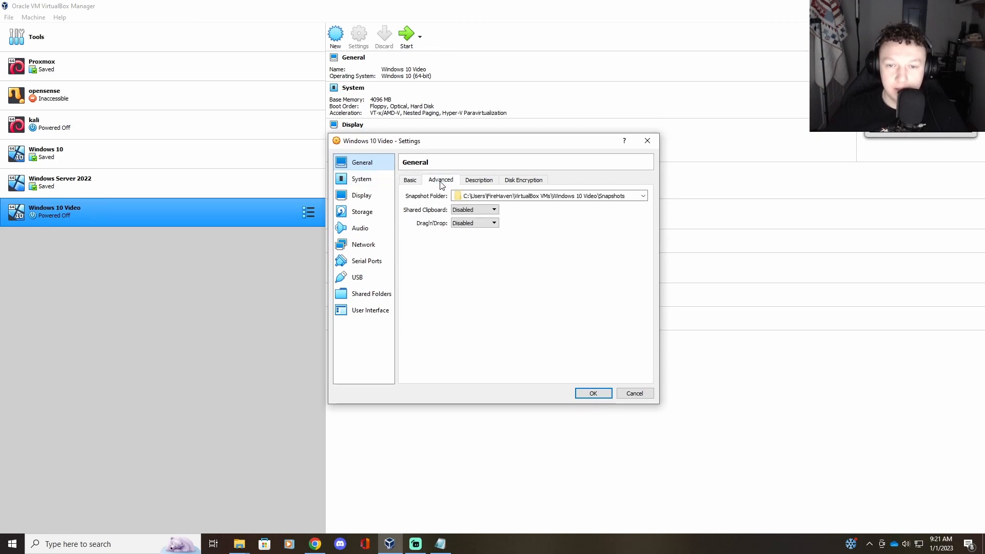
left_click(480, 212)
left_click(478, 239)
left_click(470, 224)
left_click(470, 251)
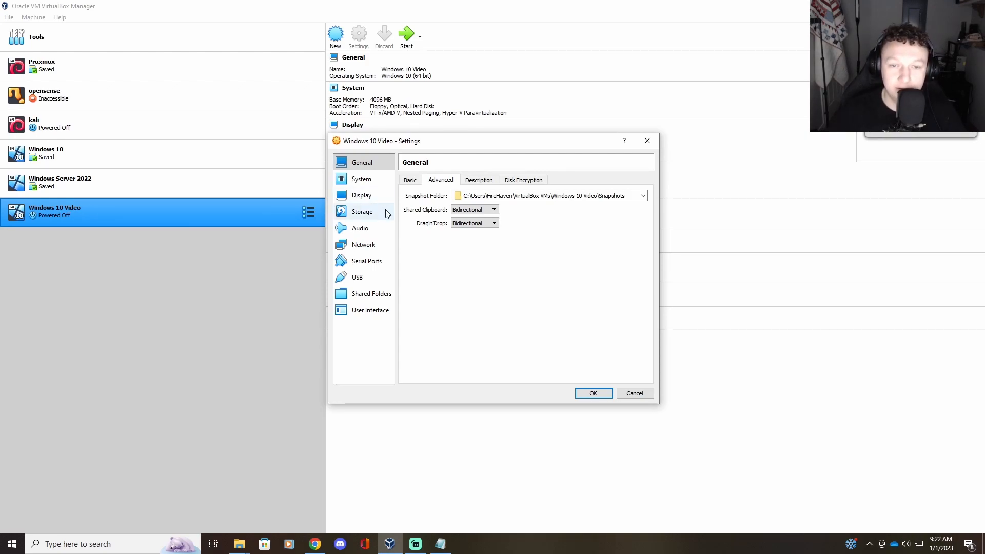
left_click(370, 179)
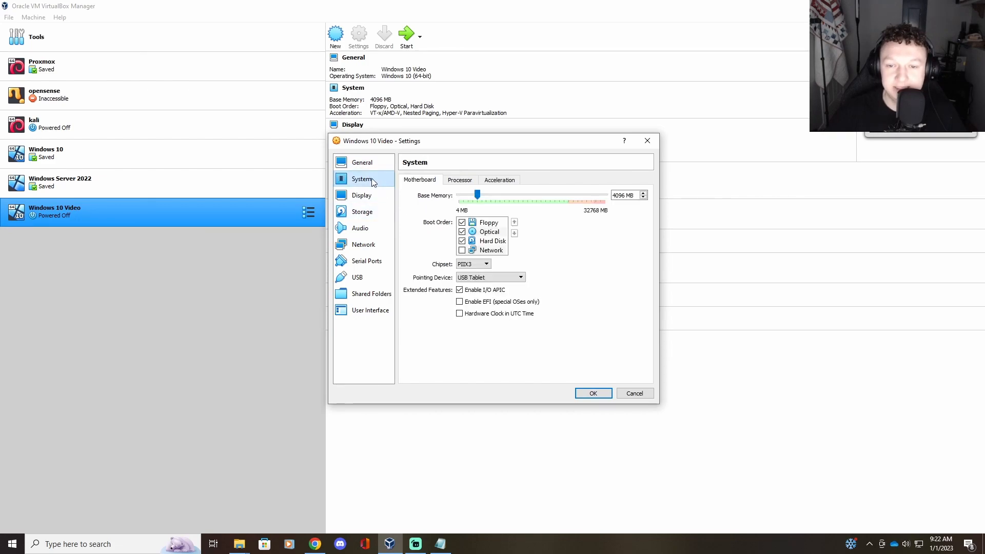
Step: Raise the VM's processor count to 4, review the Display settings, and save
left_click(451, 183)
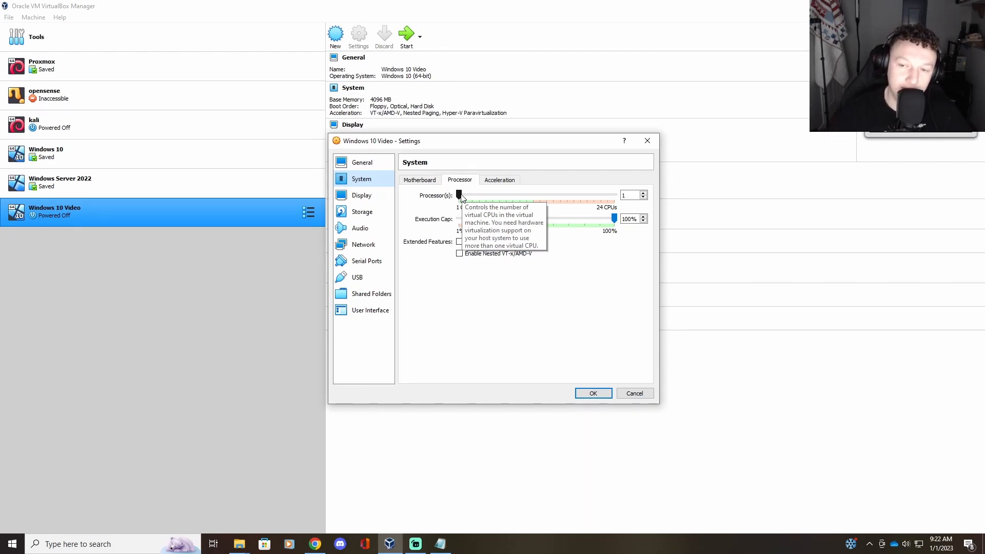
left_click_drag(460, 196, 479, 193)
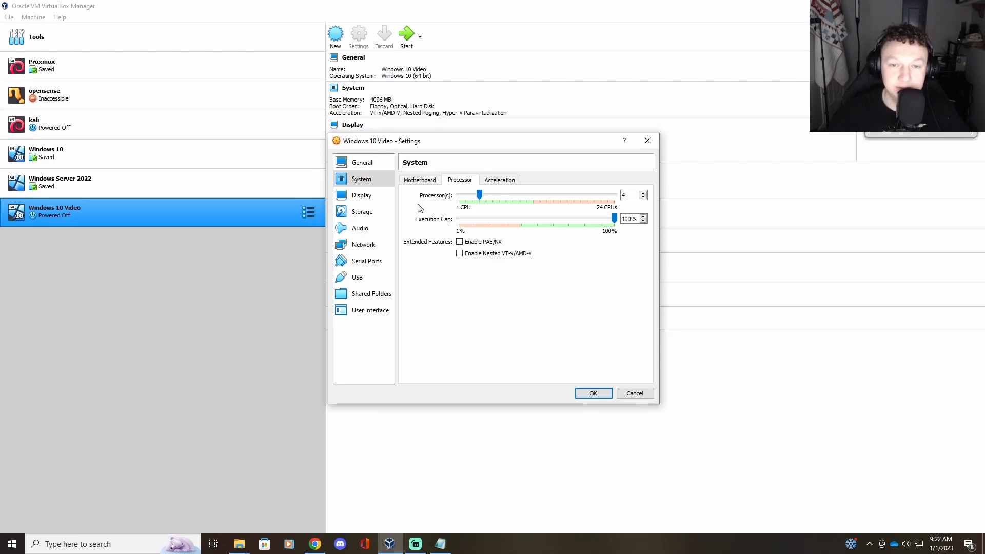
left_click(363, 195)
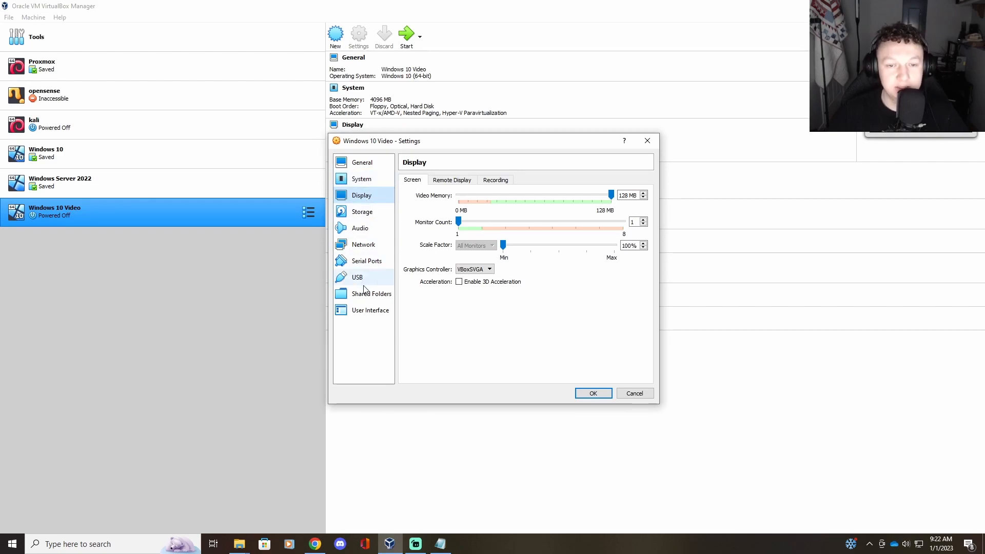
left_click(593, 393)
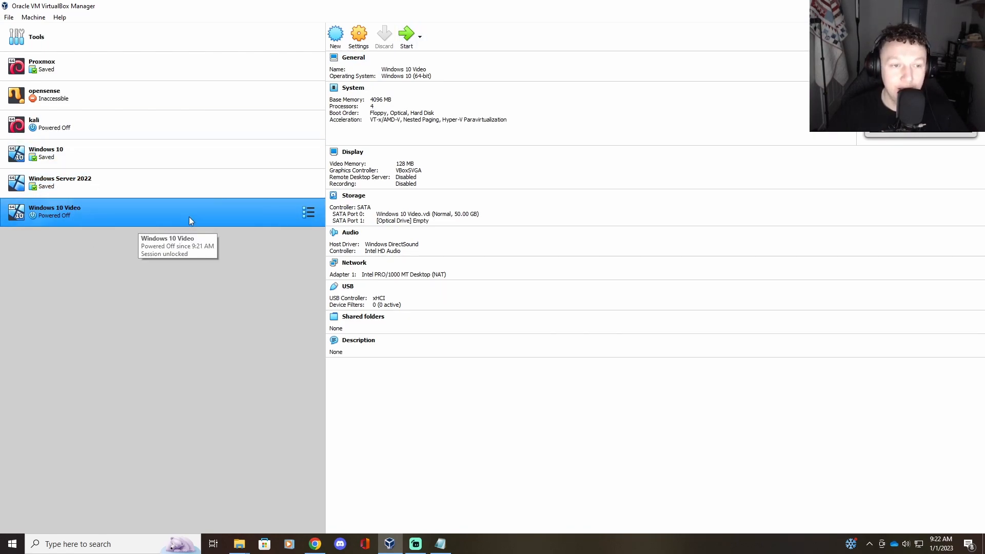
Step: Power on Windows 10 Video, booting from the Windows 10 20H2 installer ISO
left_click(407, 35)
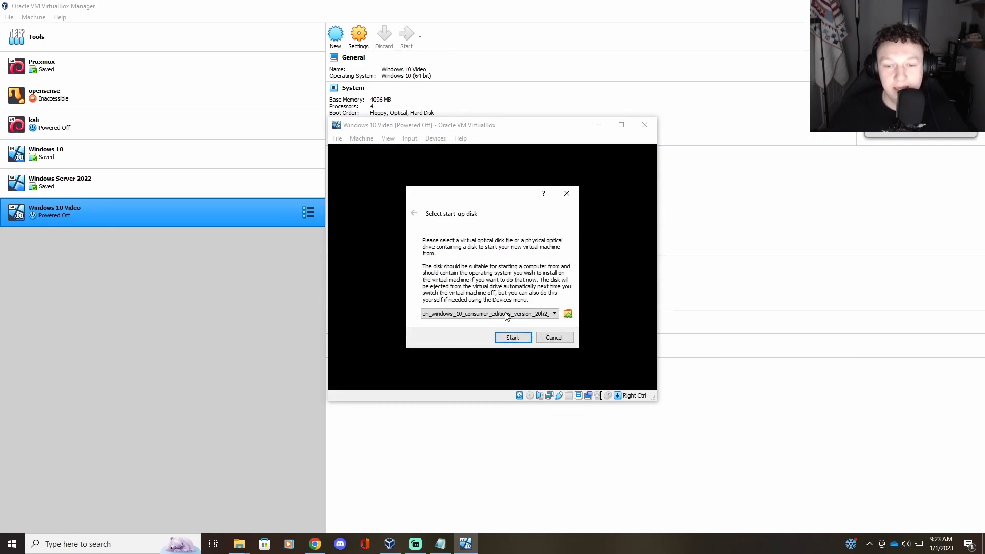
left_click(568, 315)
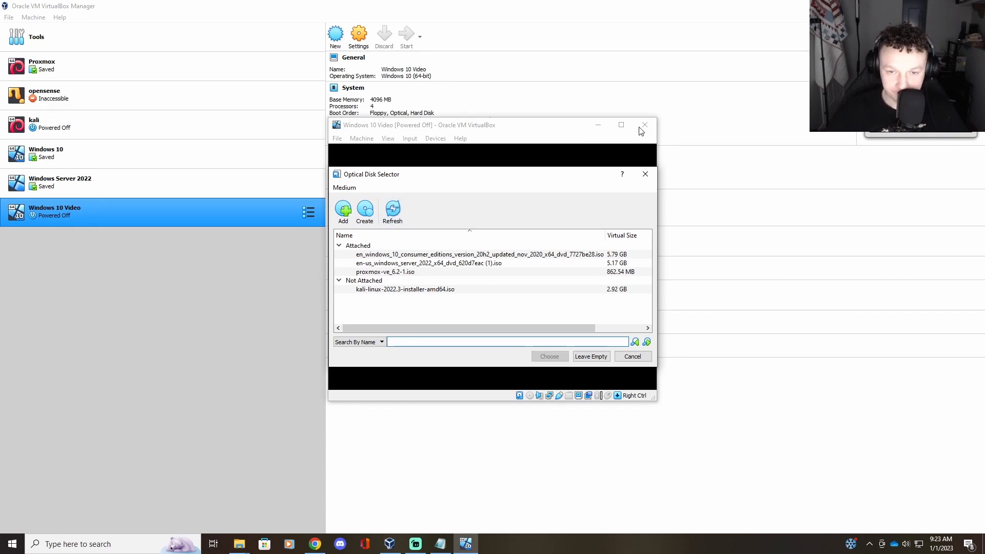
left_click(630, 357)
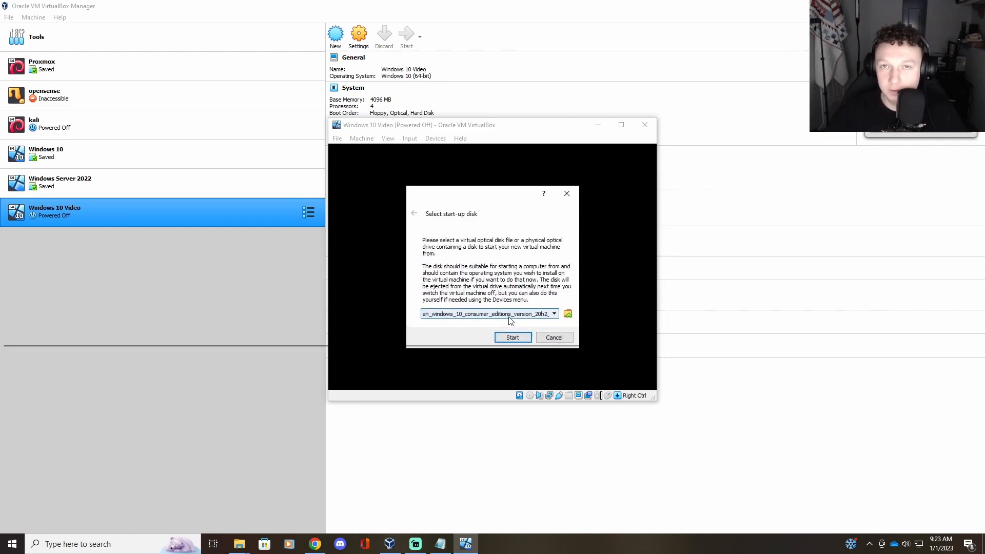
left_click(509, 336)
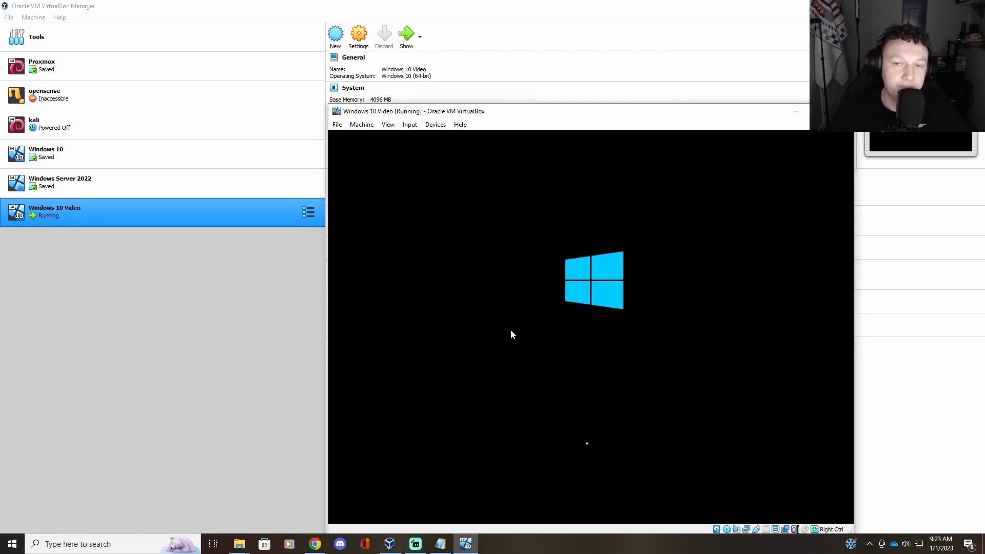
Step: Move the VM window up-left, keep the default language settings, and begin Windows installation
left_click_drag(556, 115, 435, 66)
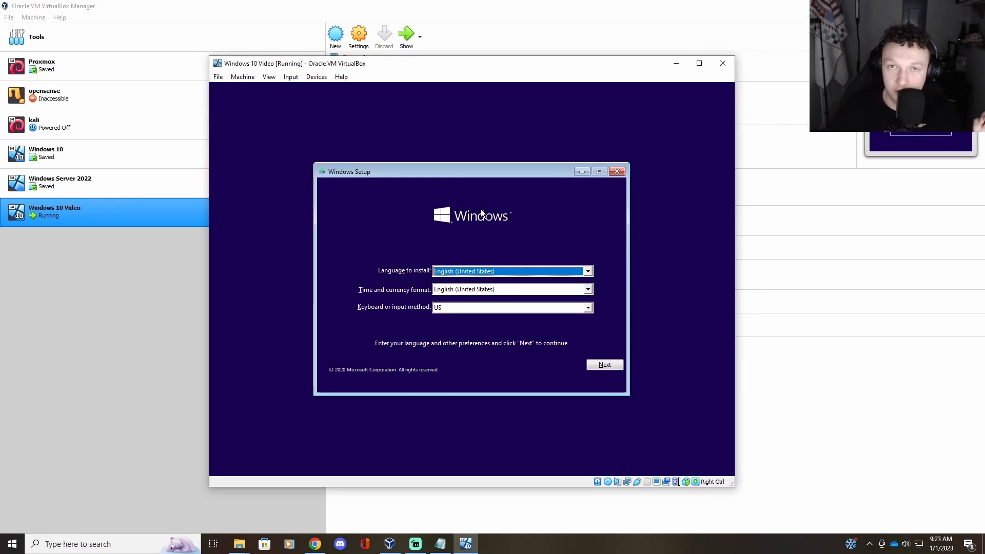
left_click(608, 364)
left_click(491, 288)
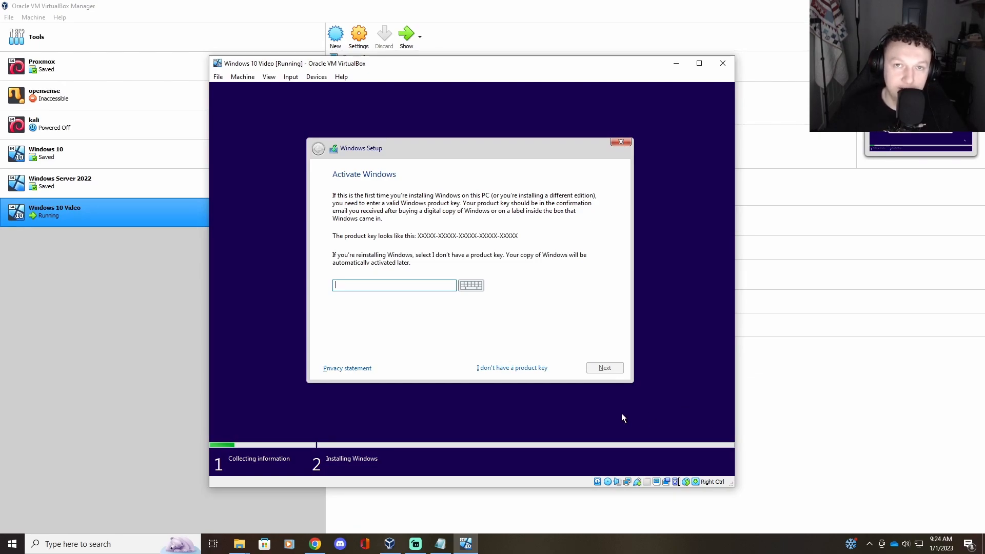
Step: Skip the product key, choose Windows 10 Education, and accept the license terms
left_click(506, 367)
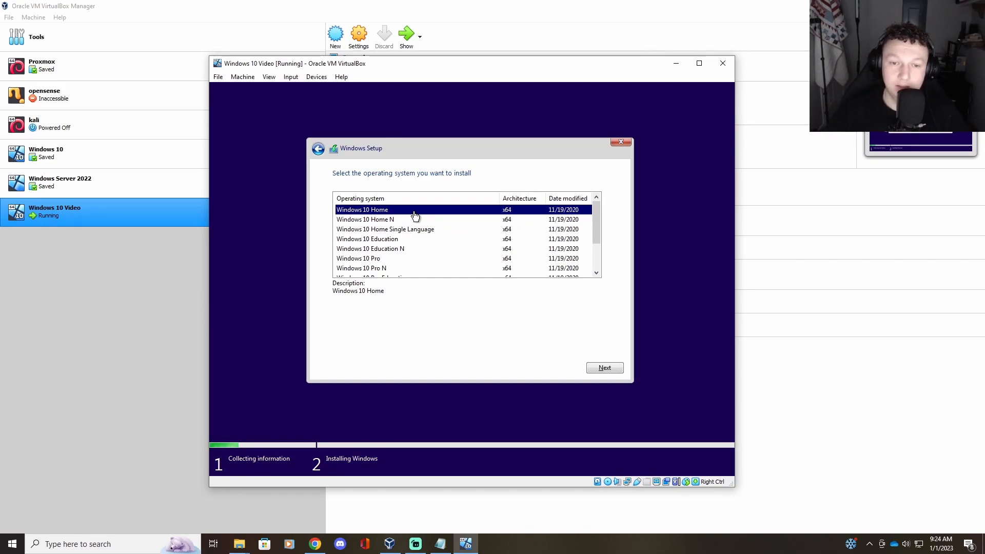
left_click(396, 240)
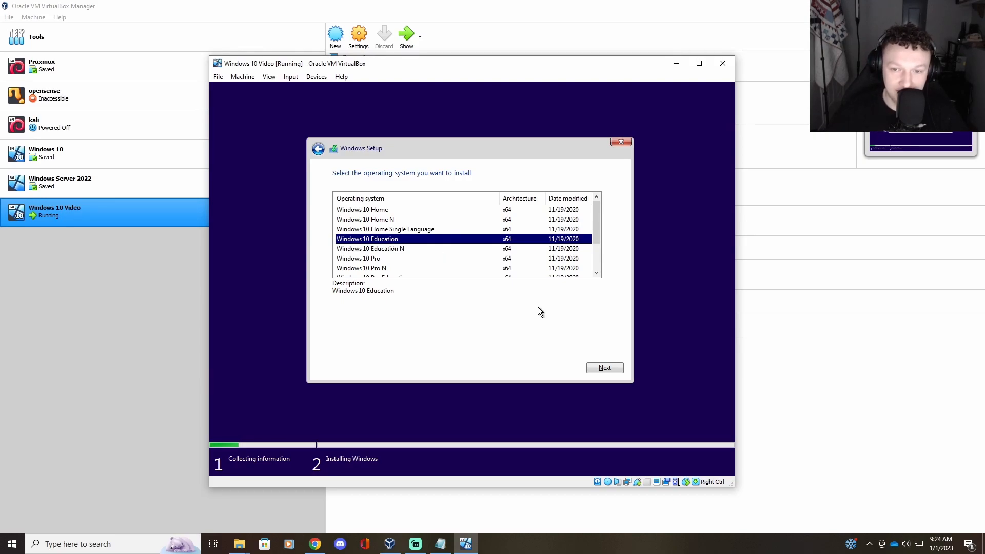
left_click(596, 369)
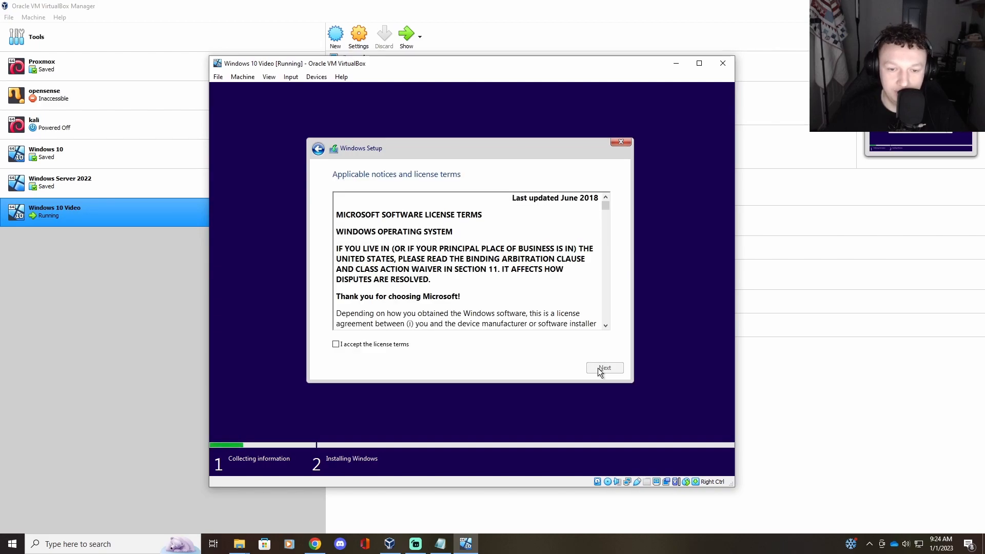
left_click(358, 347)
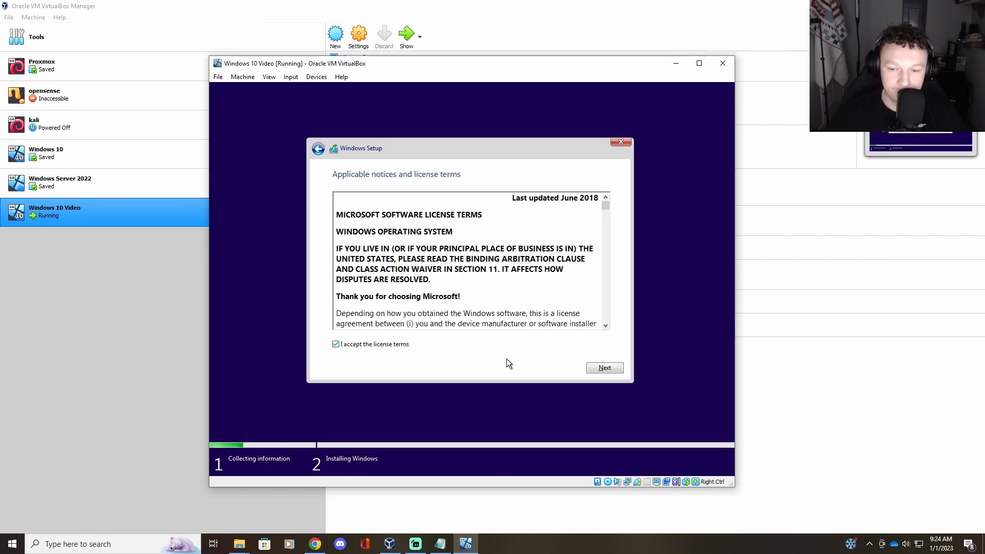
left_click(601, 368)
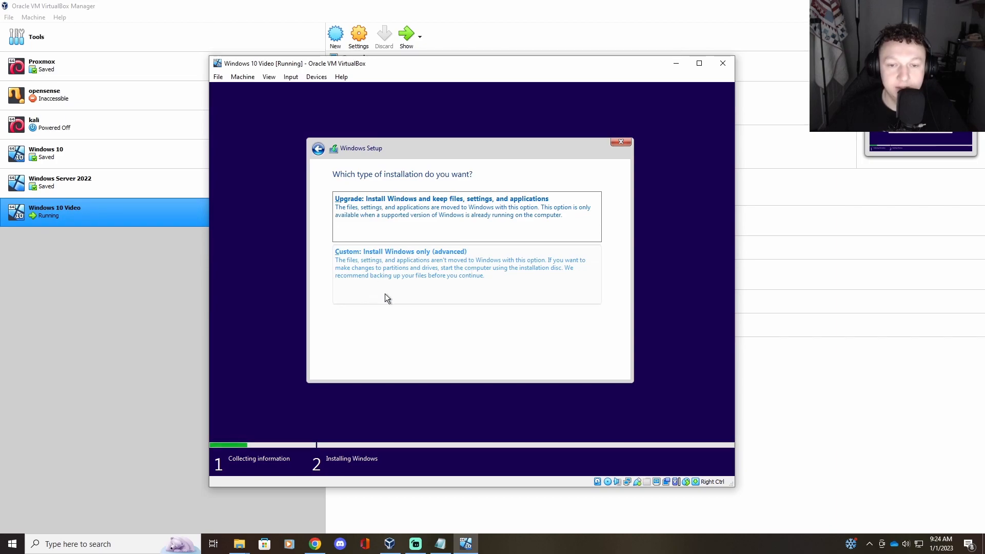
Step: Run a custom clean install onto the unallocated 50 GB Drive 0
left_click(392, 278)
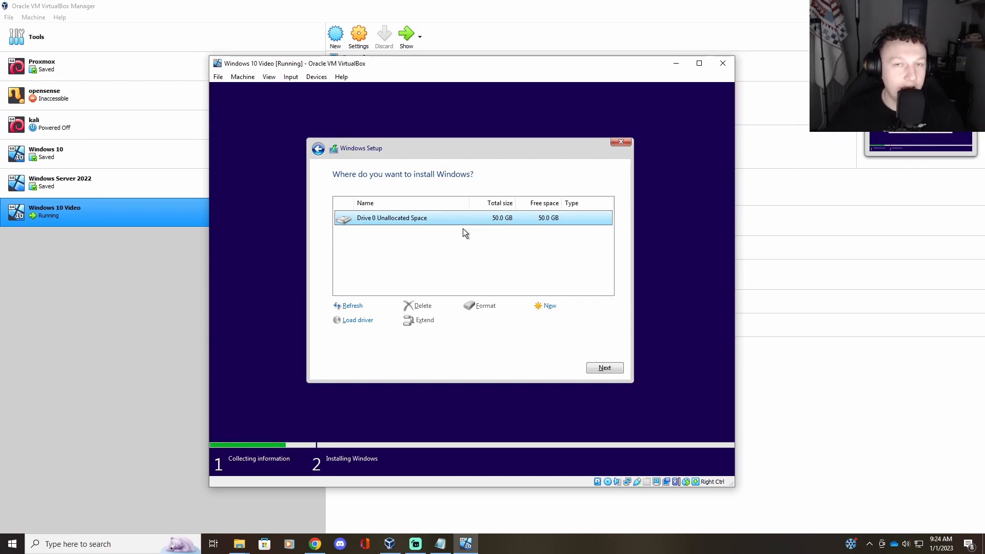
left_click(605, 368)
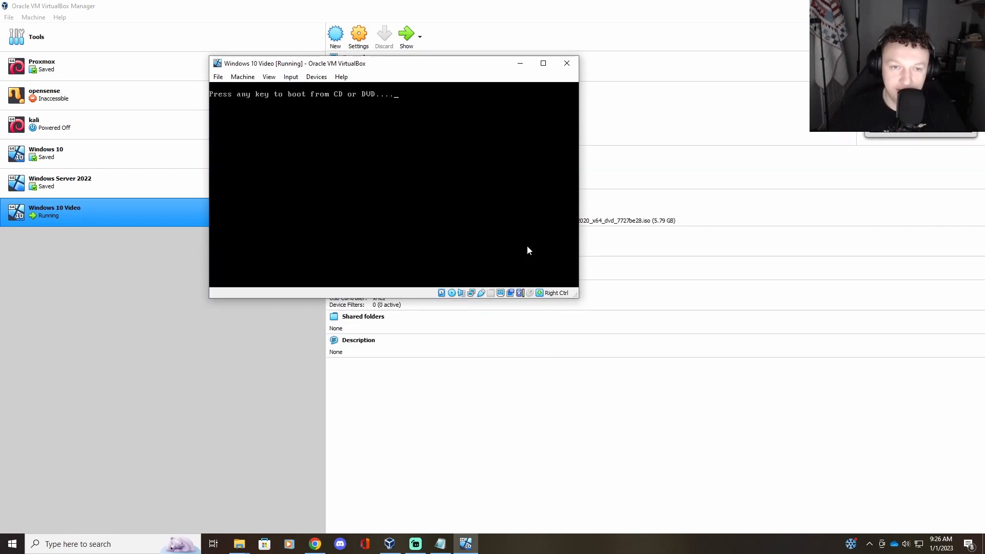
Step: Press Enter at the boot-from-CD prompt so Windows continues into first-time setup
key("Return")
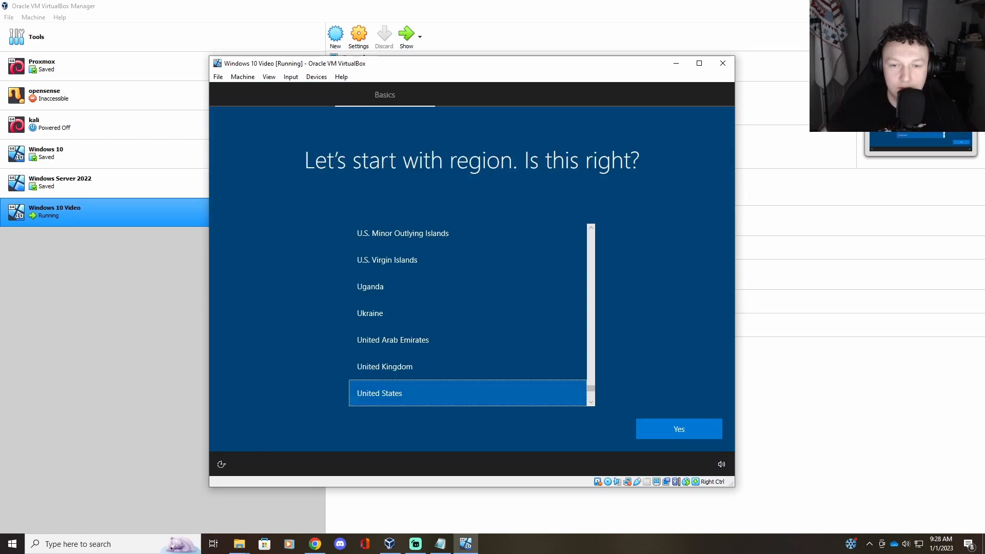
Step: Choose United States as the Windows region and US as the keyboard layout
left_click(683, 432)
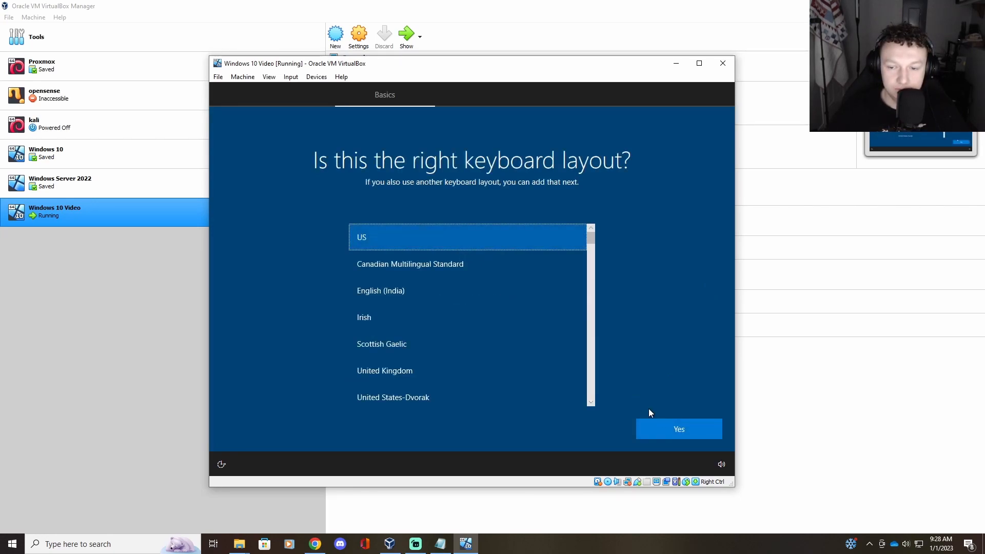
left_click(681, 434)
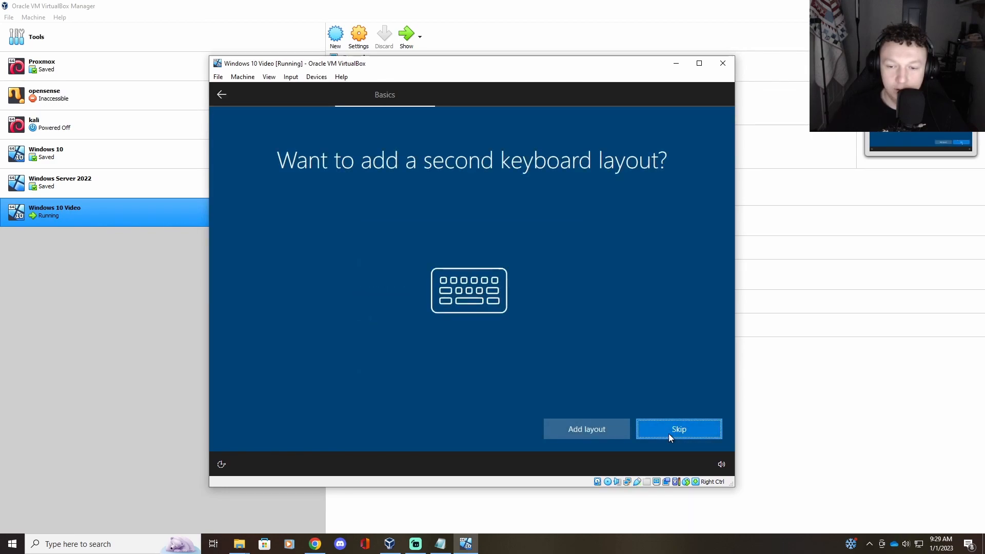
Step: Skip adding a second keyboard layout and postpone the Windows feature update
left_click(669, 434)
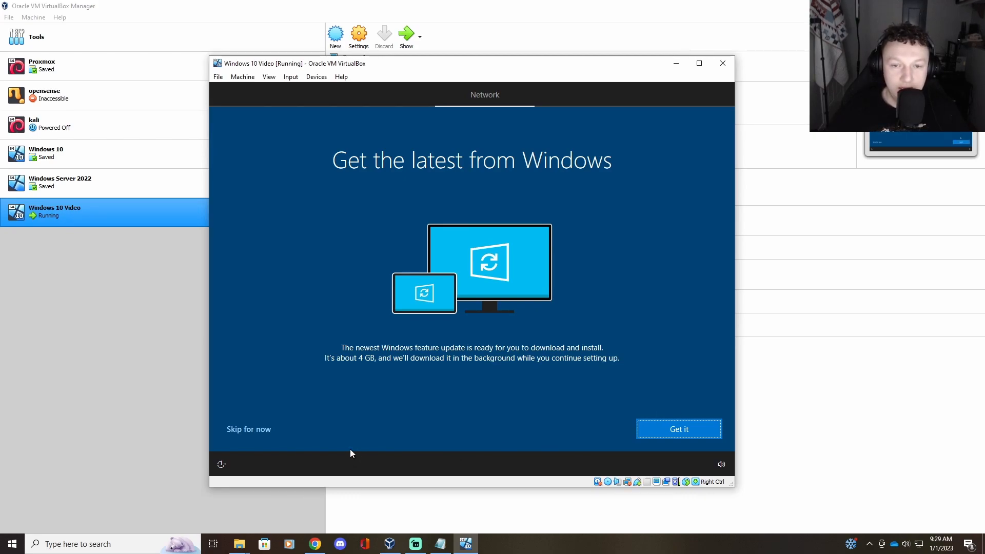
left_click(259, 429)
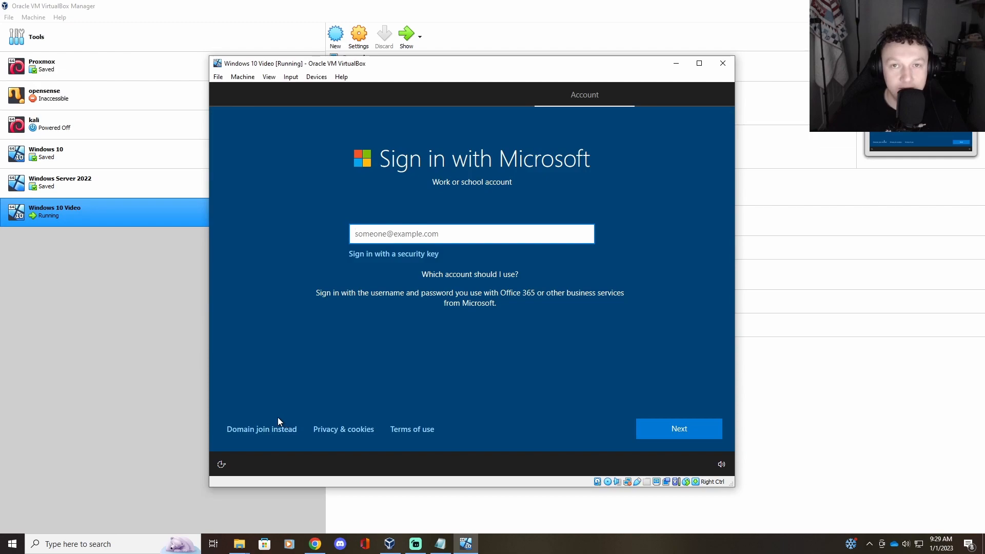
Step: Use 'Domain join instead' for an offline local account, enter a user name, and type a password
left_click(242, 435)
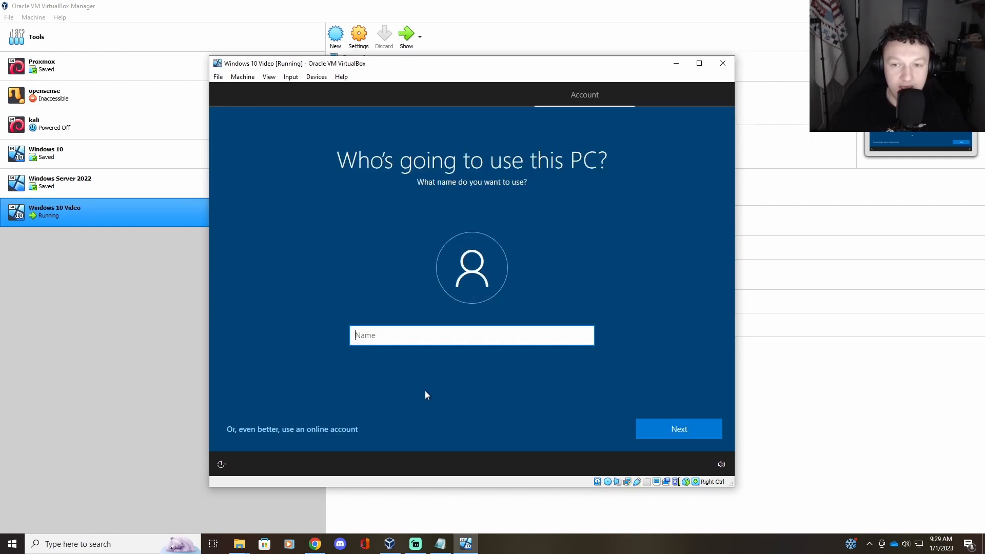
type("Abe")
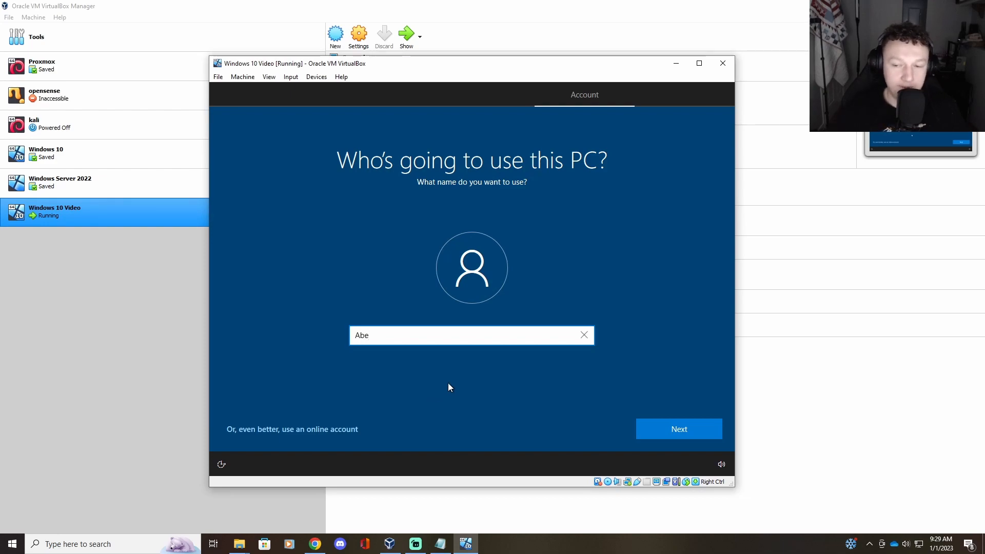
left_click(643, 429)
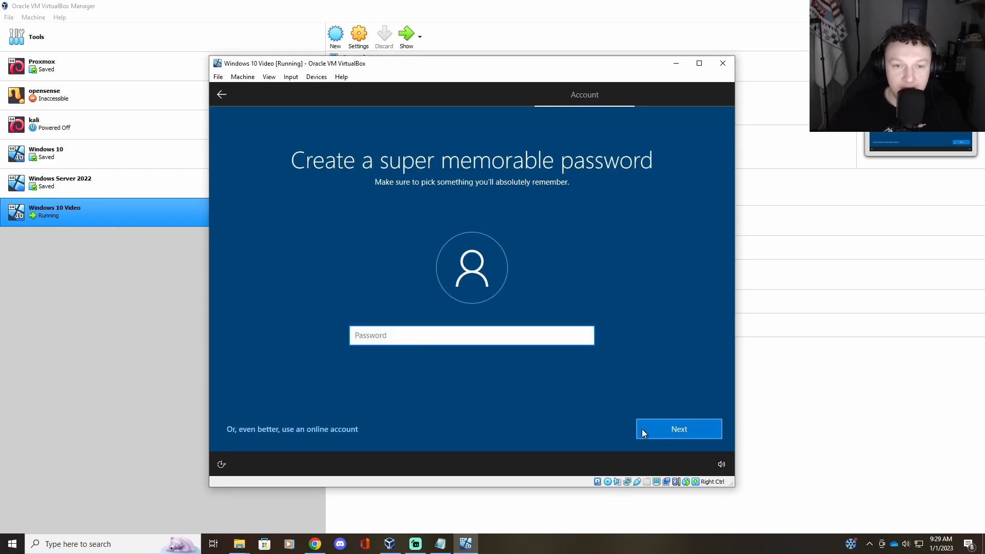
type("•••••••••")
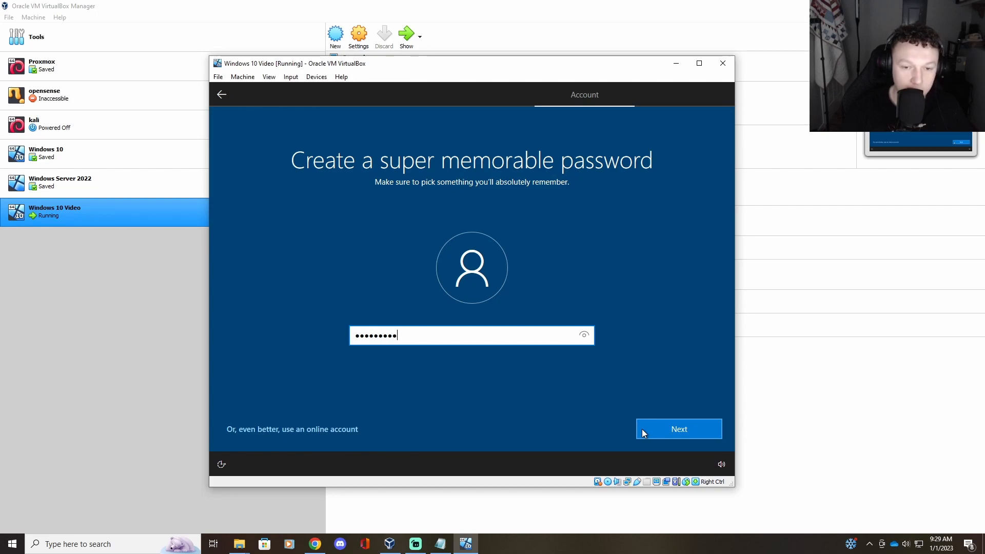
Step: Submit the password and re-enter it to confirm
left_click(682, 432)
type("•••••••••")
left_click(679, 430)
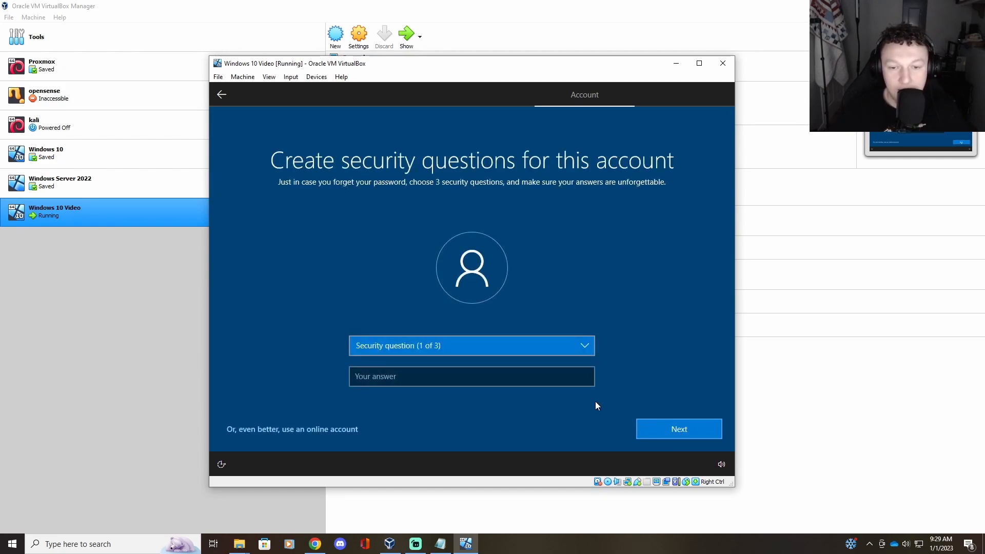
Step: Answer the first pet's name and birth city security questions
left_click(469, 350)
left_click(431, 355)
left_click(429, 382)
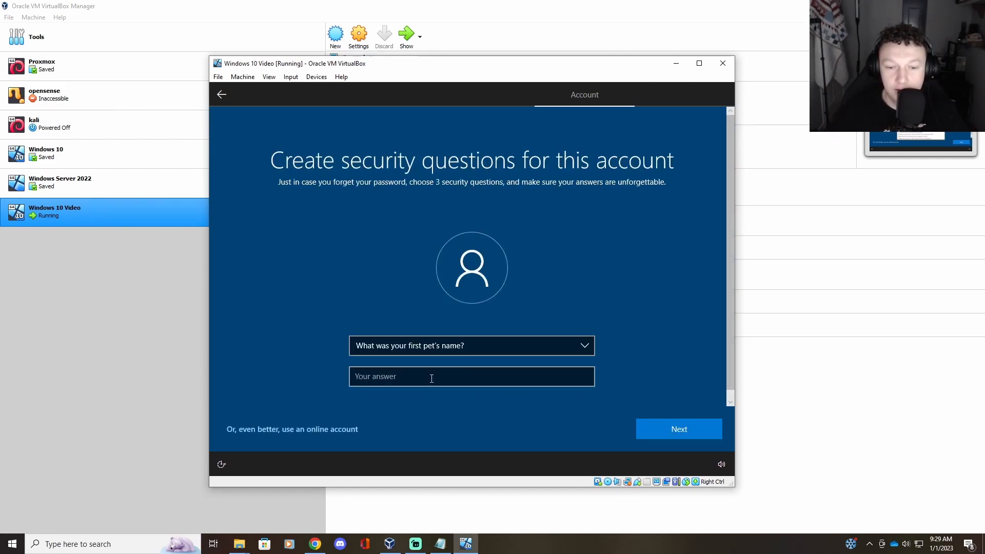
type("Windows10")
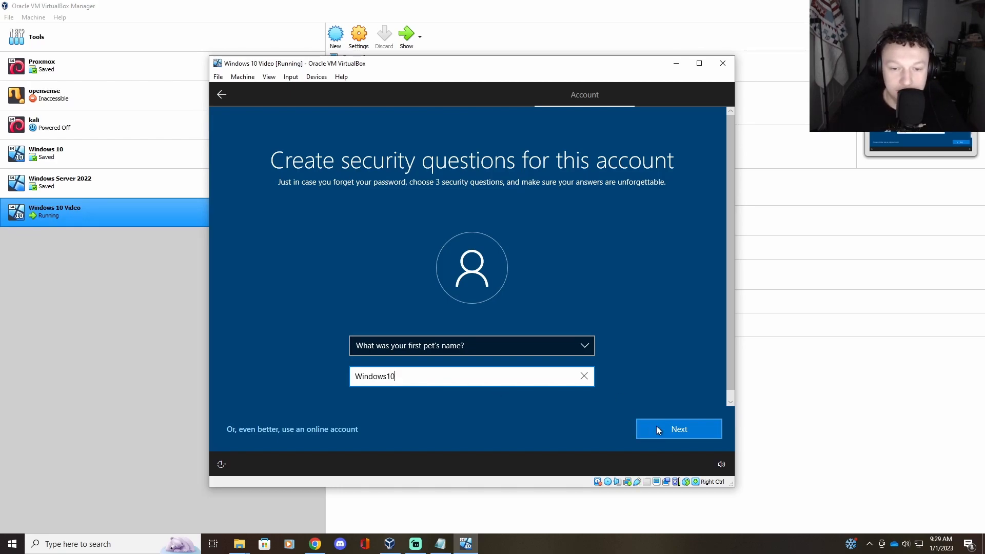
left_click(656, 428)
left_click(459, 352)
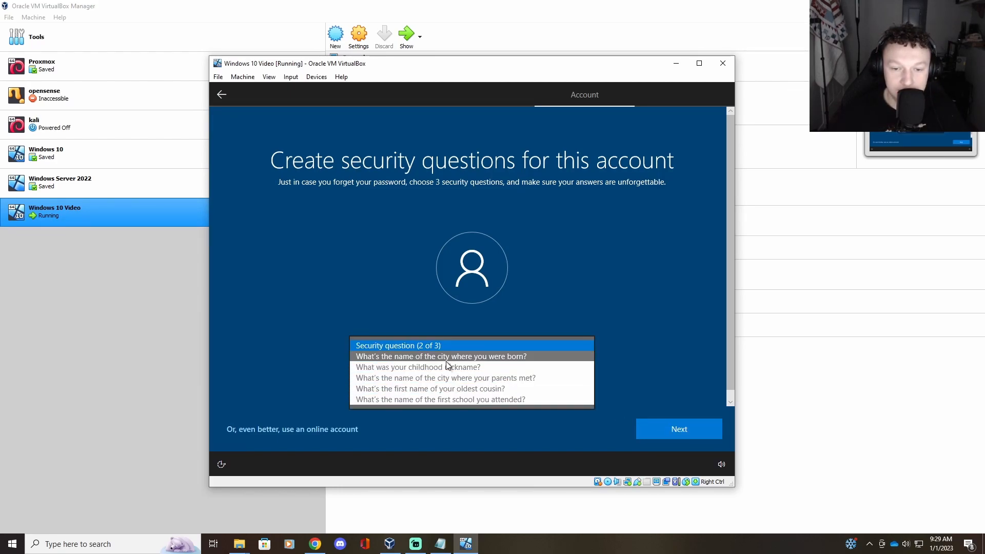
left_click(441, 357)
left_click(421, 384)
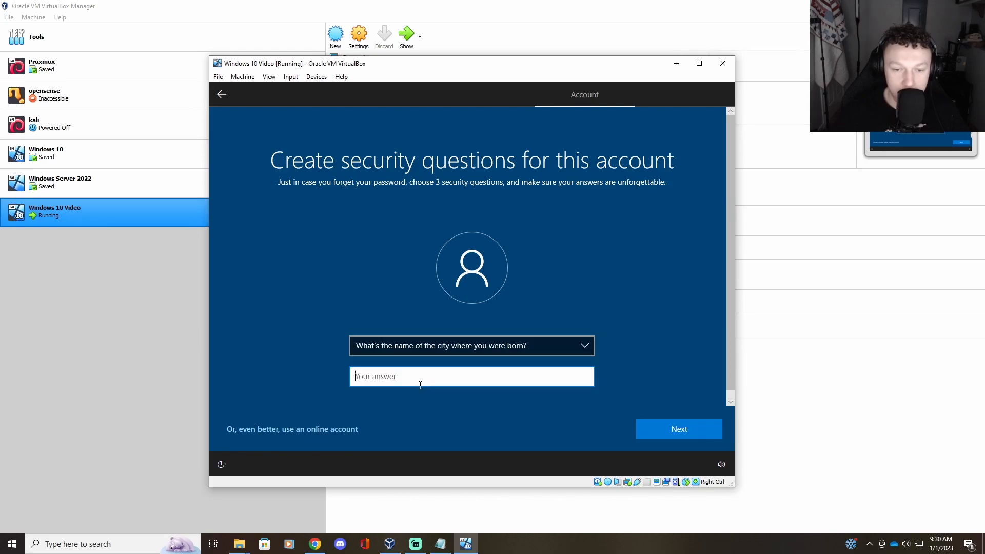
type("Windows1")
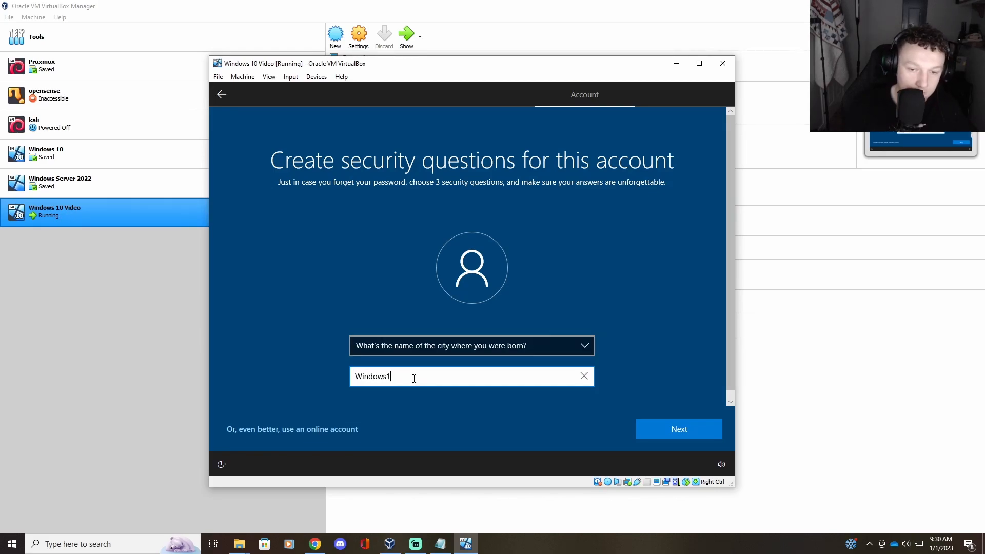
left_click(669, 431)
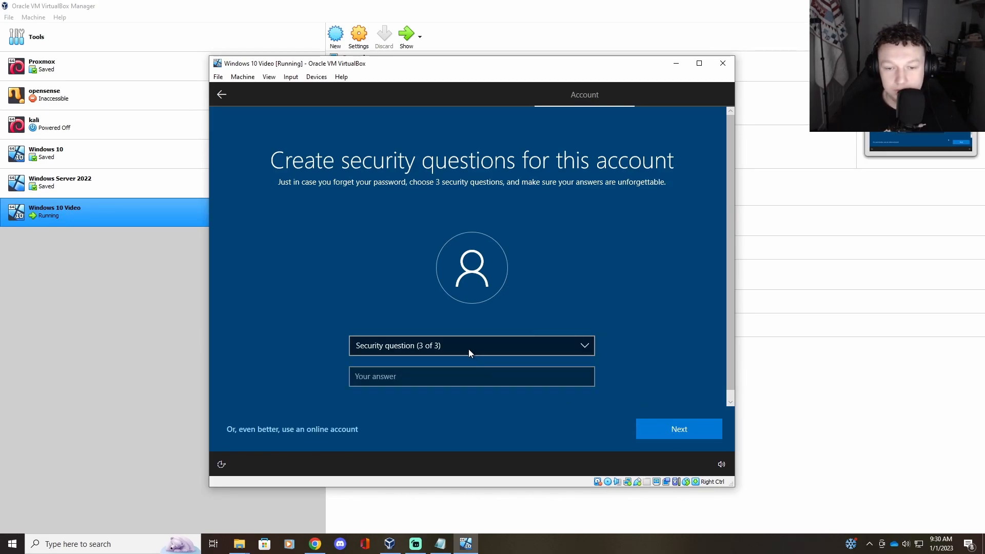
Step: Answer the childhood nickname security question to finish the security questions
left_click(446, 346)
left_click(453, 360)
left_click(432, 380)
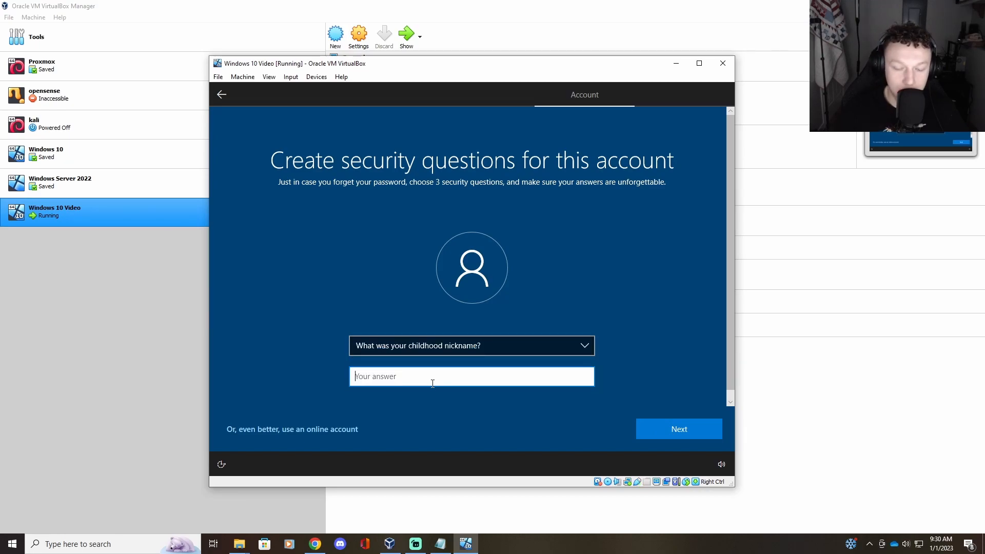
type("Windows10")
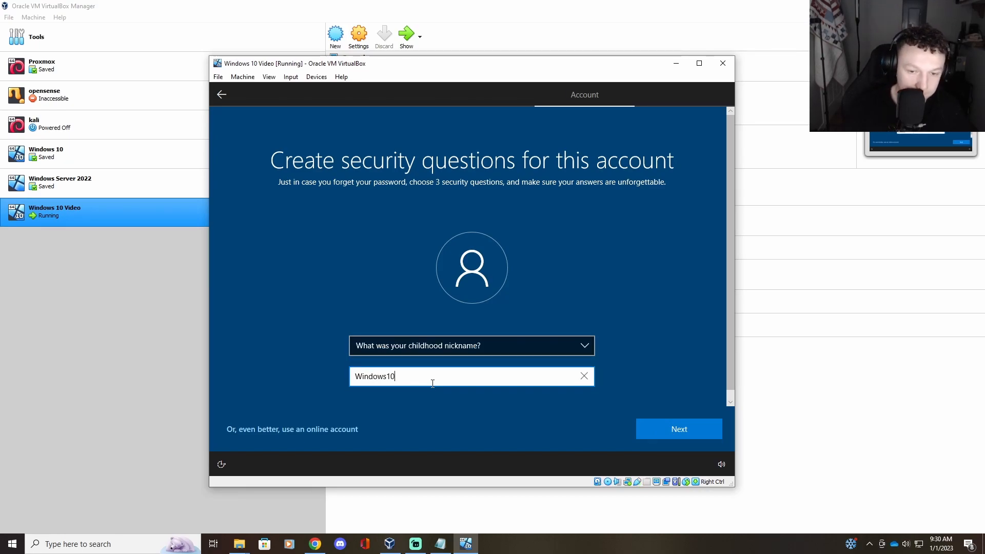
left_click(652, 429)
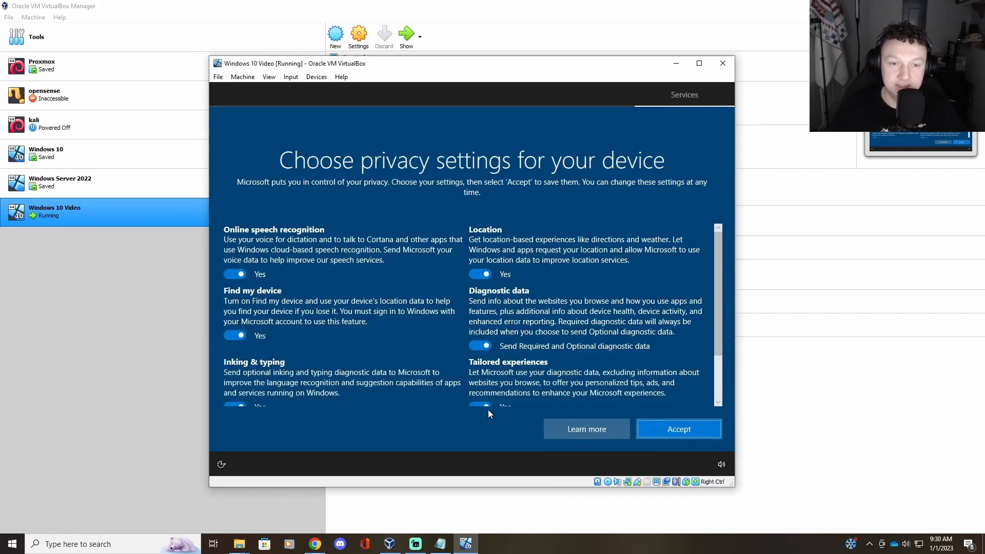
Step: Turn off speech, Find my device, inking, advertising ID, location and tailored experiences, keep Required diagnostics, and accept
left_click(235, 274)
left_click(235, 284)
left_click(235, 345)
scroll(244, 350, "down", 2)
left_click(235, 345)
left_click(235, 396)
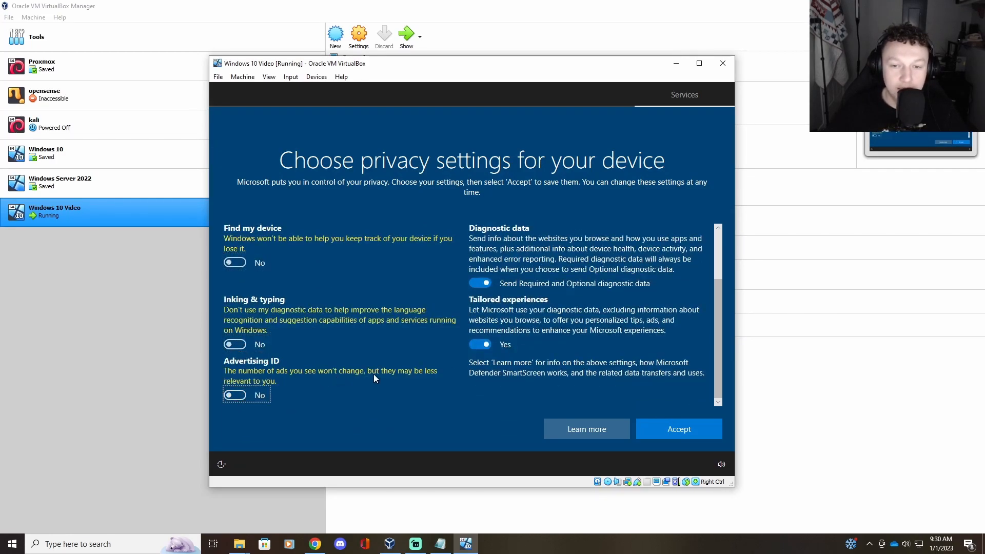
scroll(476, 275, "up", 2)
left_click(478, 275)
left_click(480, 356)
scroll(482, 354, "down", 2)
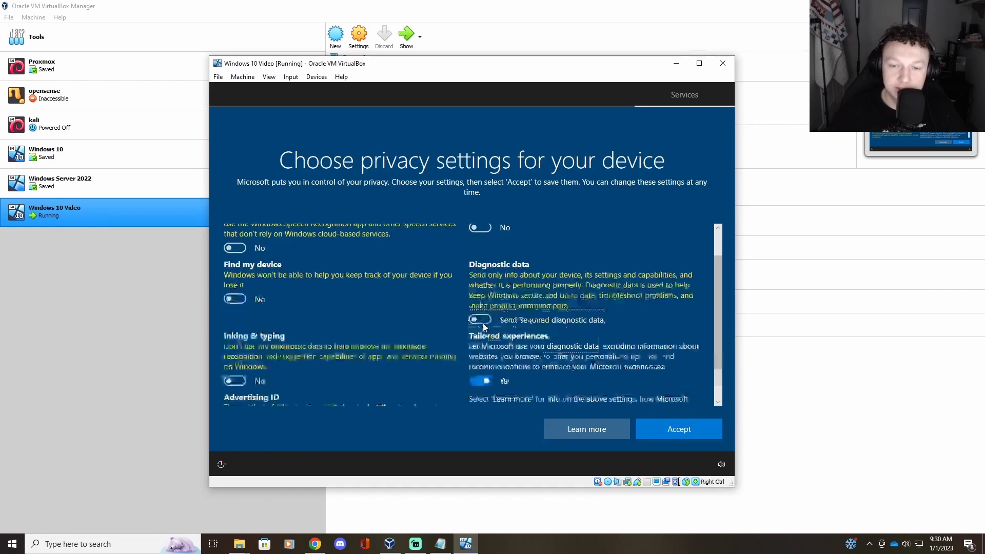
left_click(479, 344)
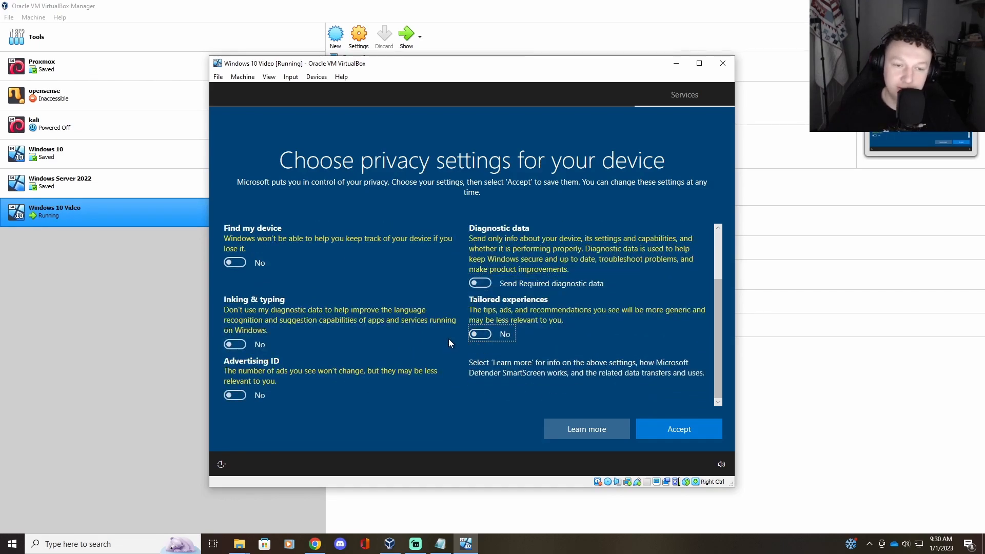
scroll(448, 339, "up", 2)
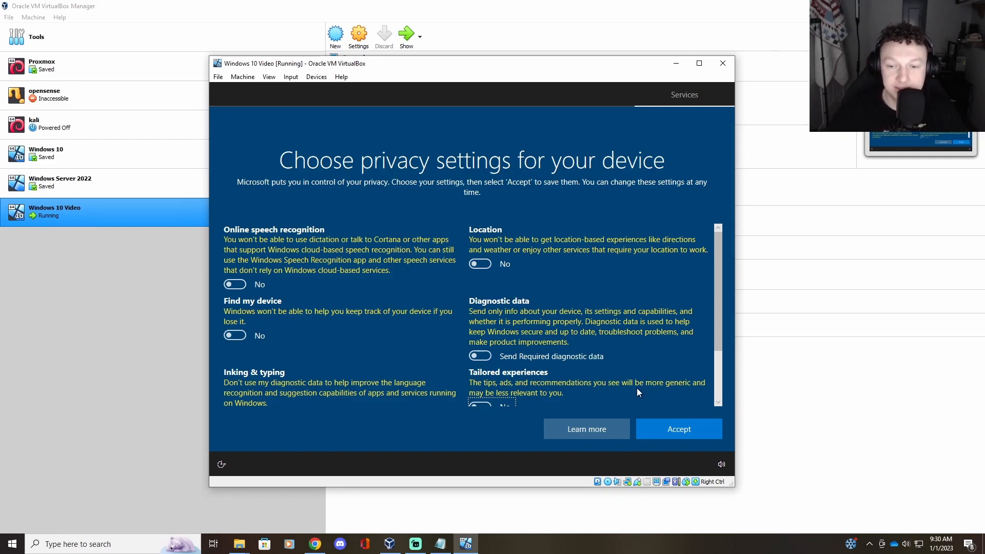
left_click(669, 426)
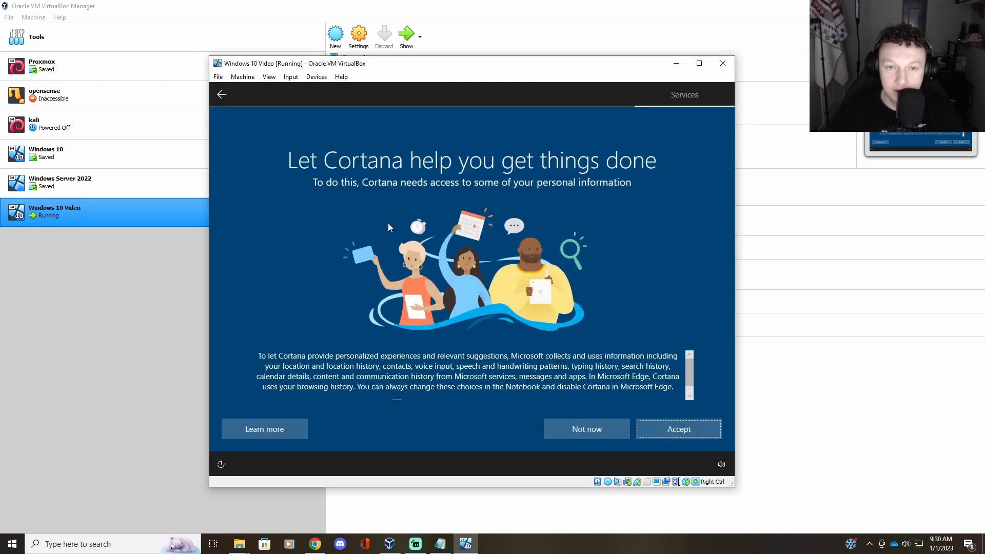
Step: Decline Cortana with 'Not now' and wait for the Windows 10 desktop to load
left_click(595, 425)
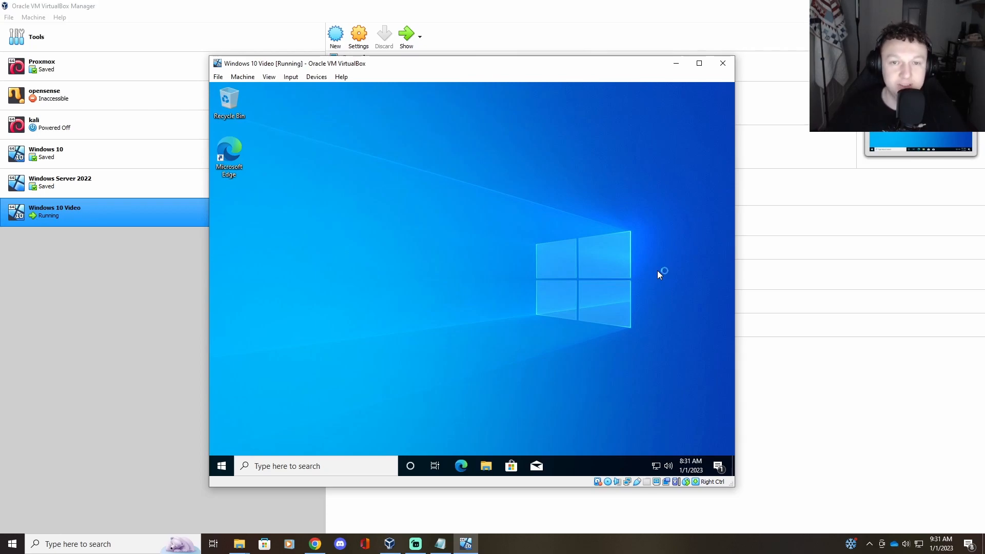
Step: Restore the Windows 10 Video VM window, widen it and reposition it on screen
left_click(699, 64)
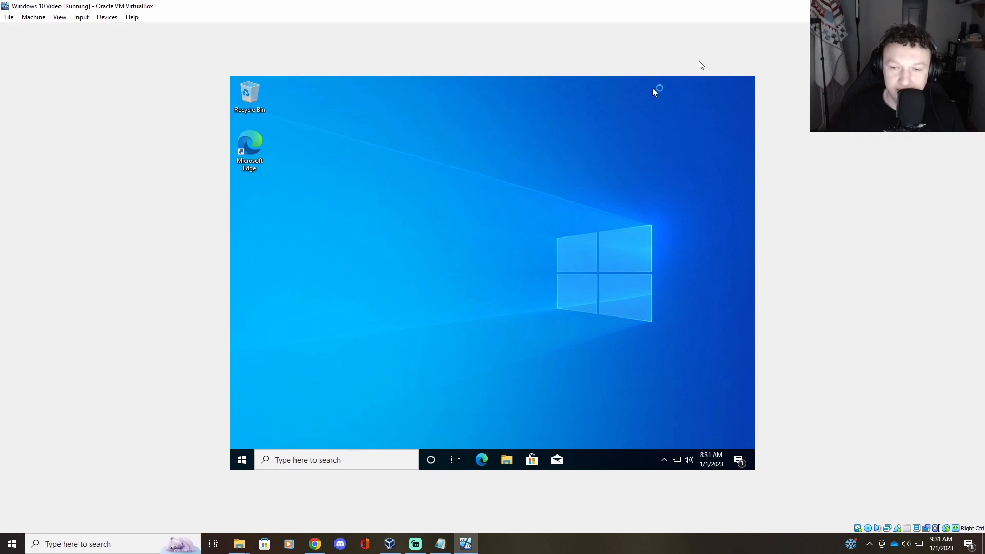
left_click(950, 5)
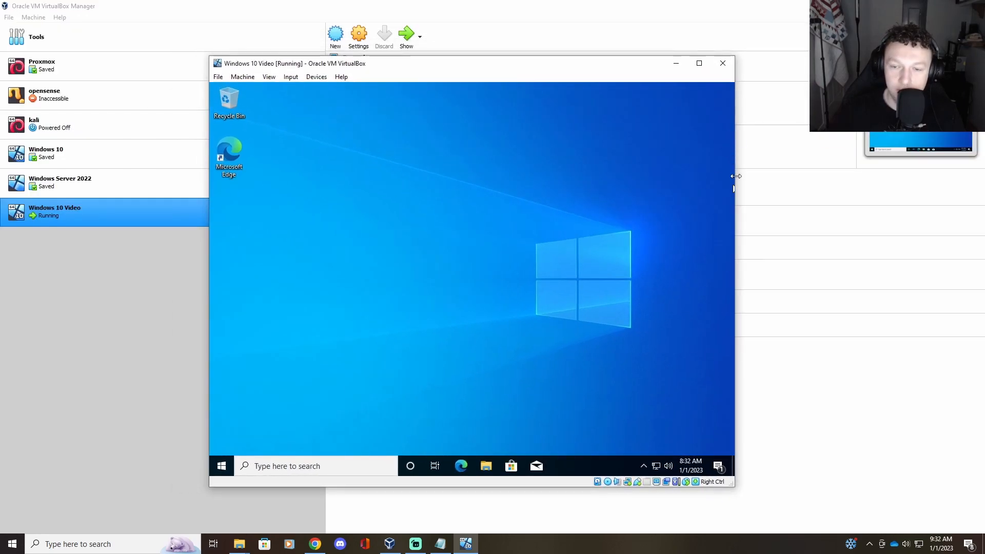
left_click(698, 64)
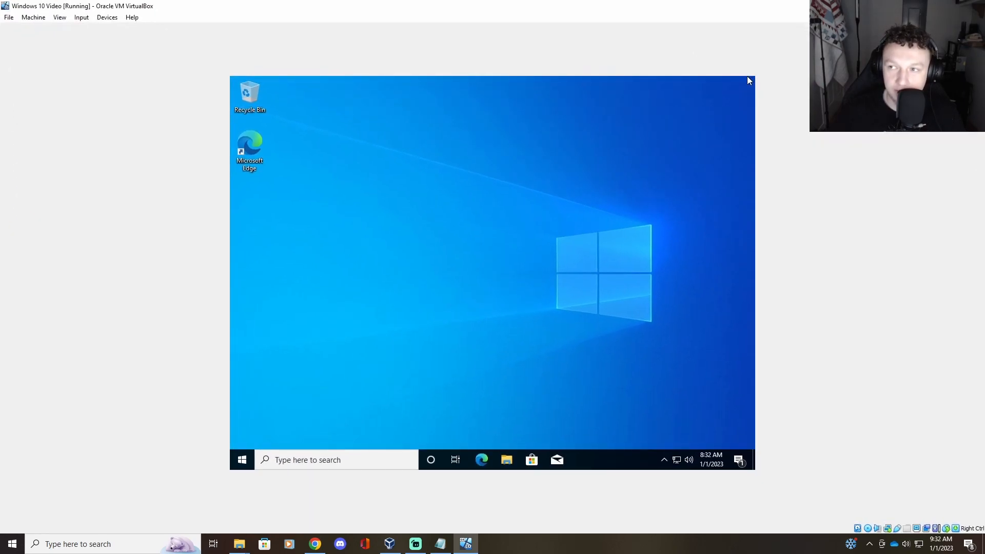
left_click(950, 6)
left_click_drag(737, 241, 978, 234)
left_click_drag(613, 62, 473, 67)
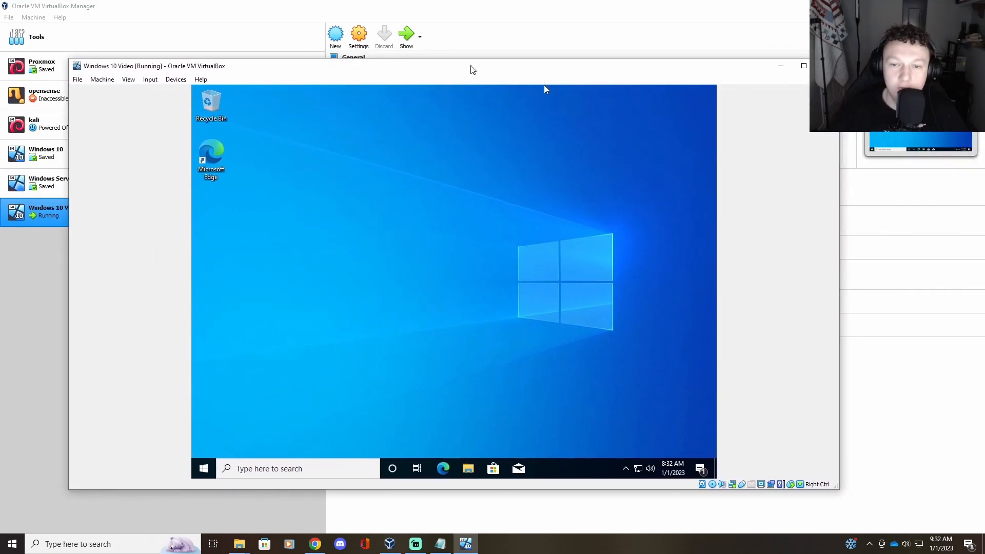
left_click(799, 68)
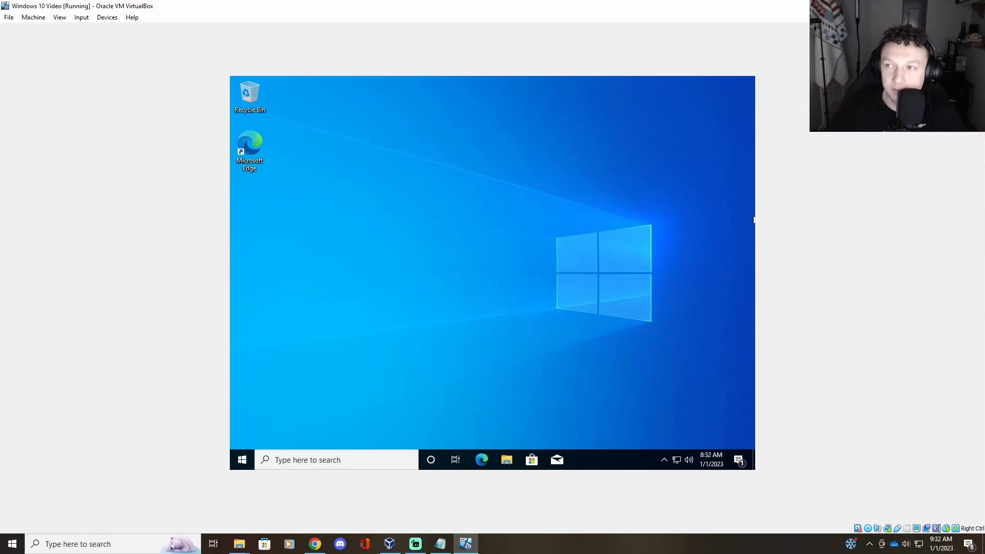
left_click(949, 6)
left_click_drag(517, 72, 520, 80)
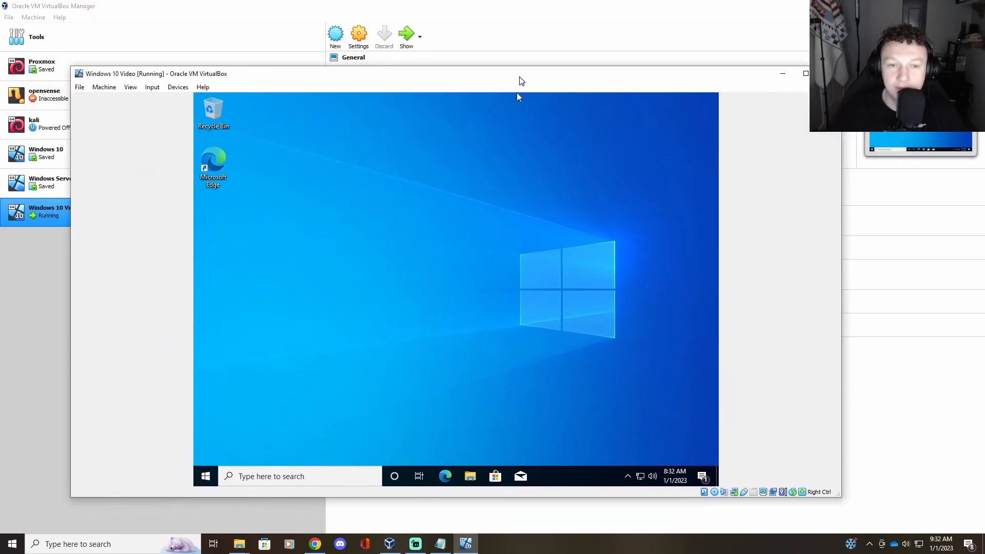
left_click_drag(440, 78, 462, 74)
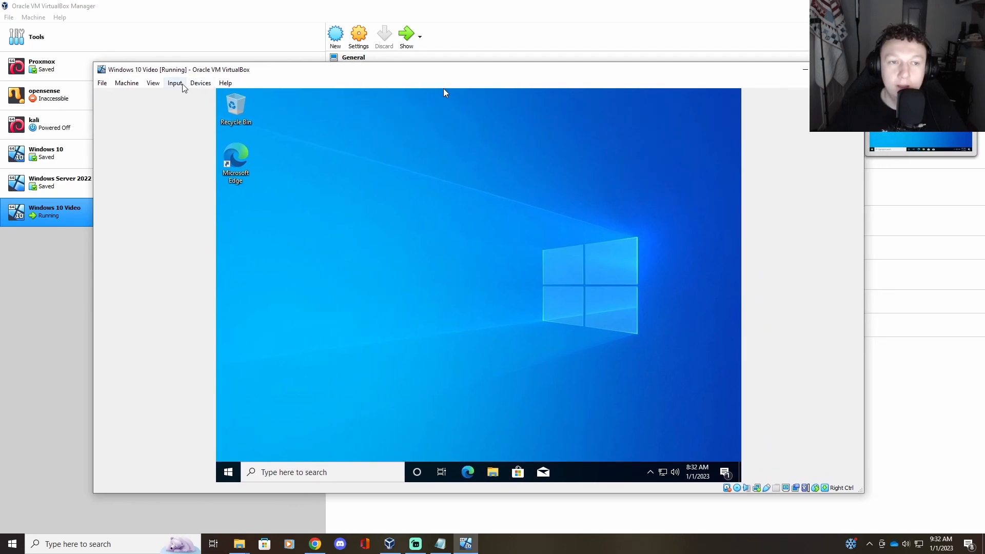
Step: Switch the VM to View > Scaled Mode and test maximizing and restoring the window
left_click(152, 85)
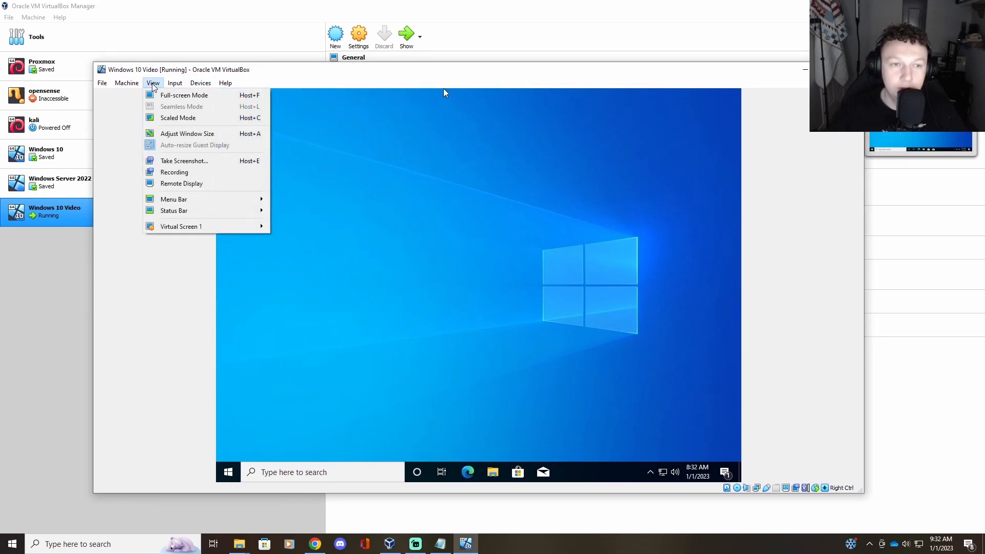
left_click(189, 118)
left_click(445, 329)
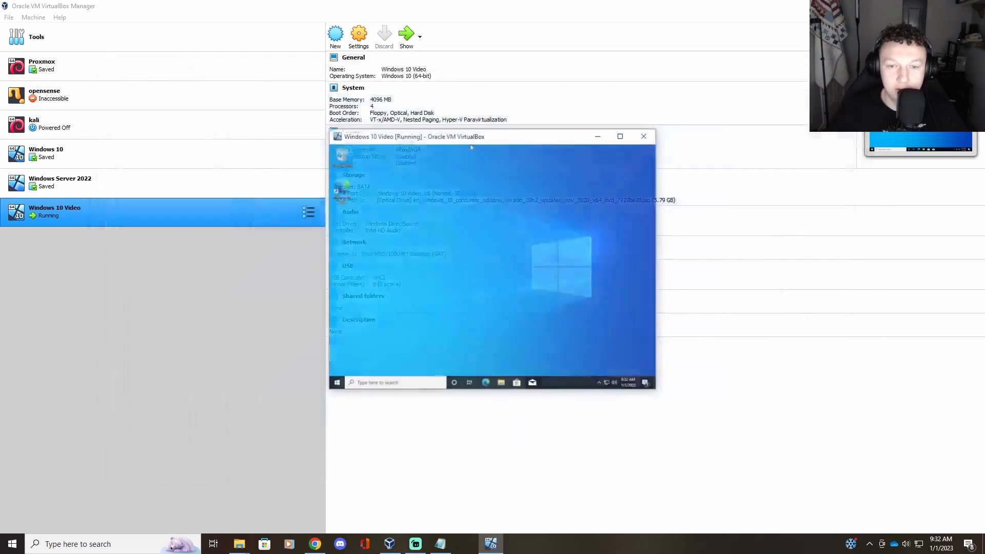
left_click(620, 136)
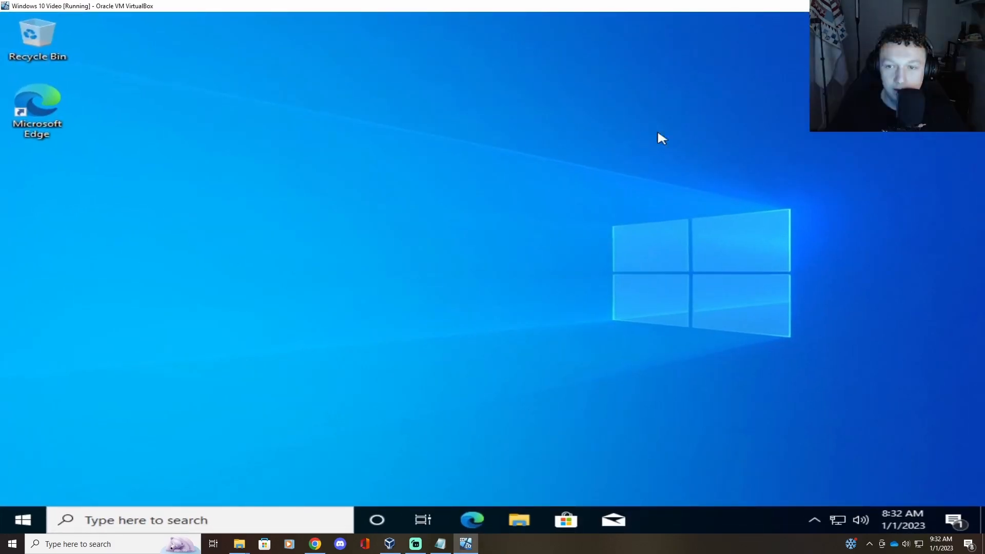
left_click(949, 6)
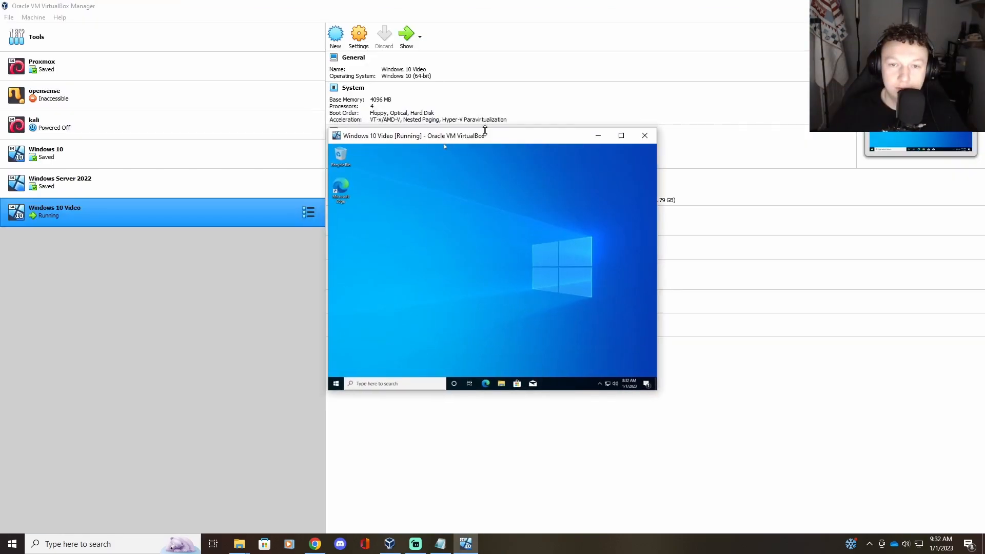
left_click(622, 136)
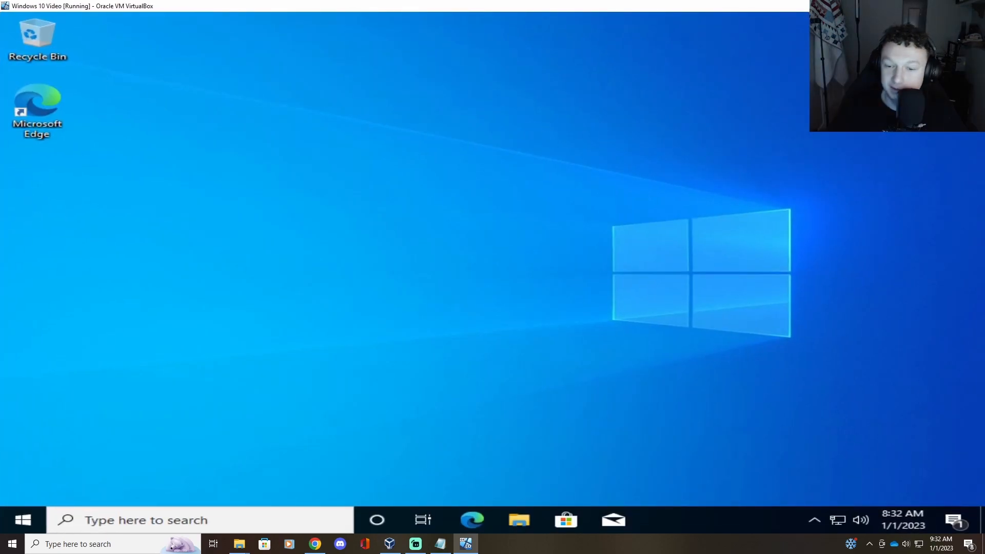
left_click(950, 6)
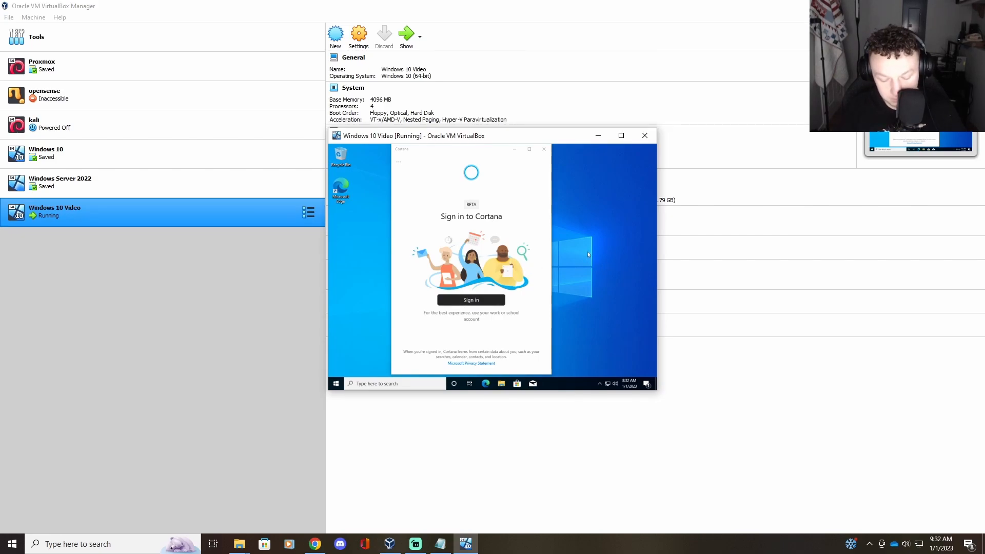
Step: Leave scaled mode, close the guest's Cortana window, and widen the VM window
key("ctrl+c")
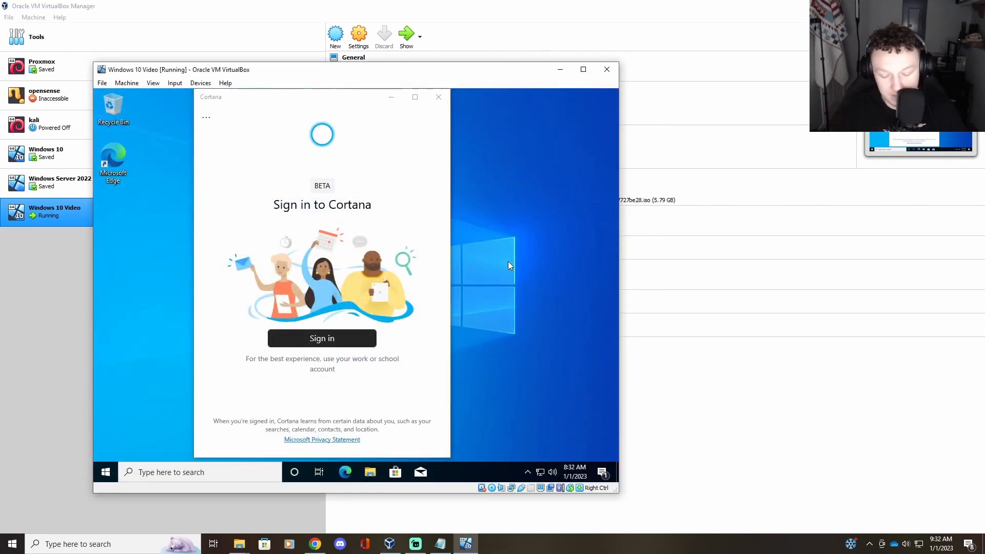
left_click_drag(502, 74, 606, 83)
left_click(592, 109)
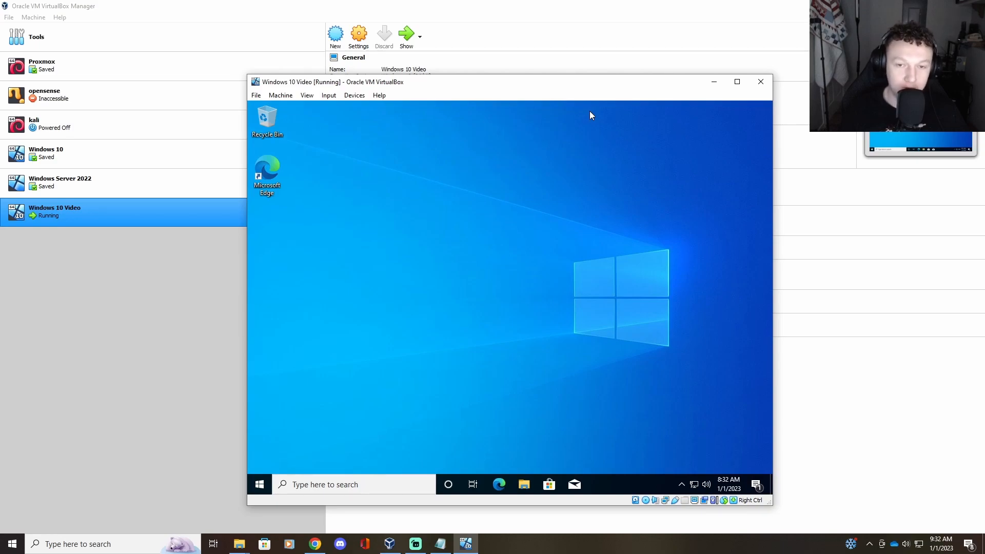
left_click(738, 81)
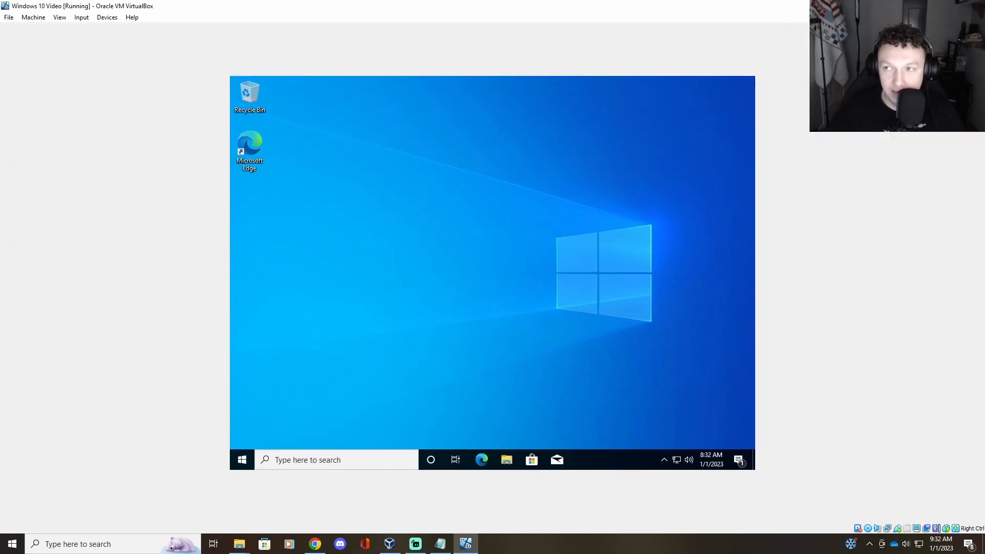
left_click(961, 6)
left_click(306, 95)
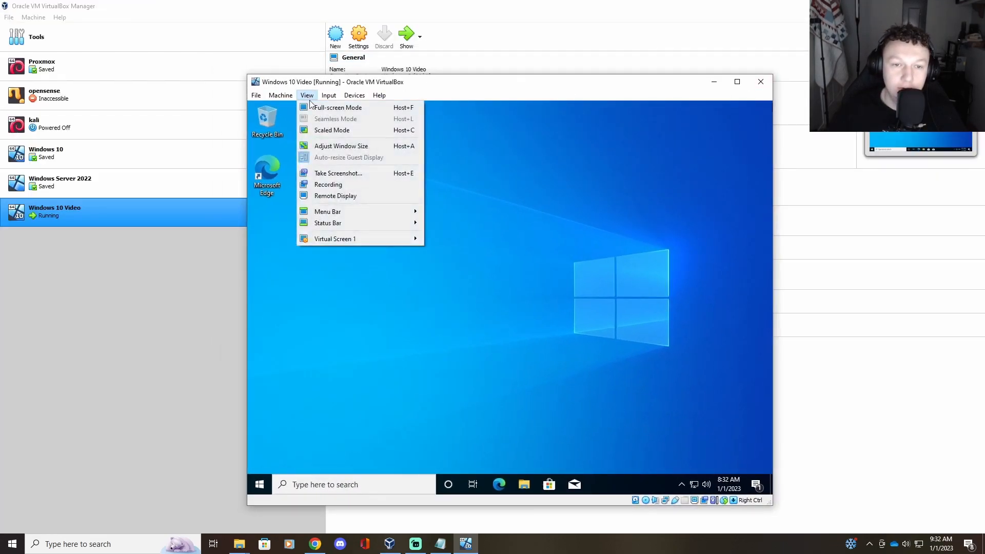
left_click(361, 147)
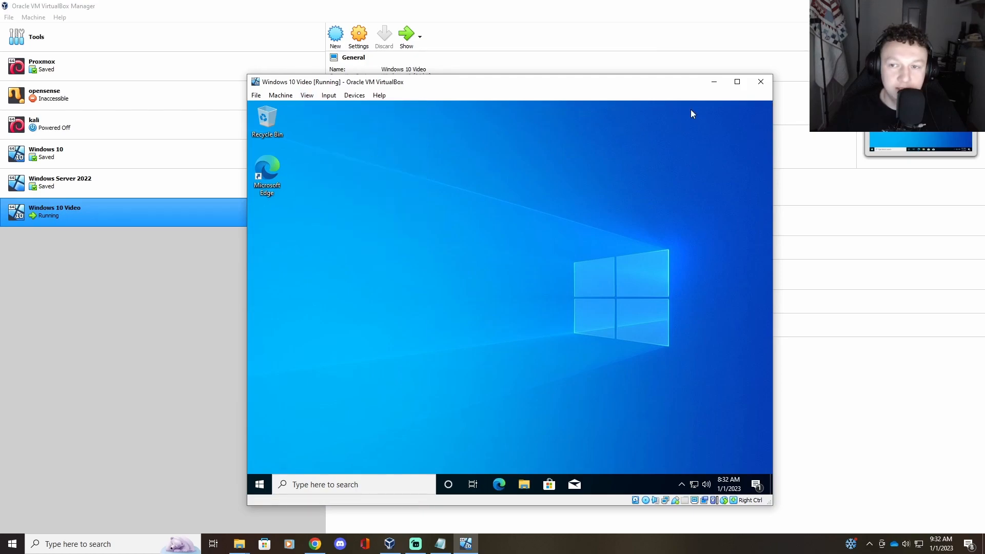
left_click_drag(776, 158, 978, 157)
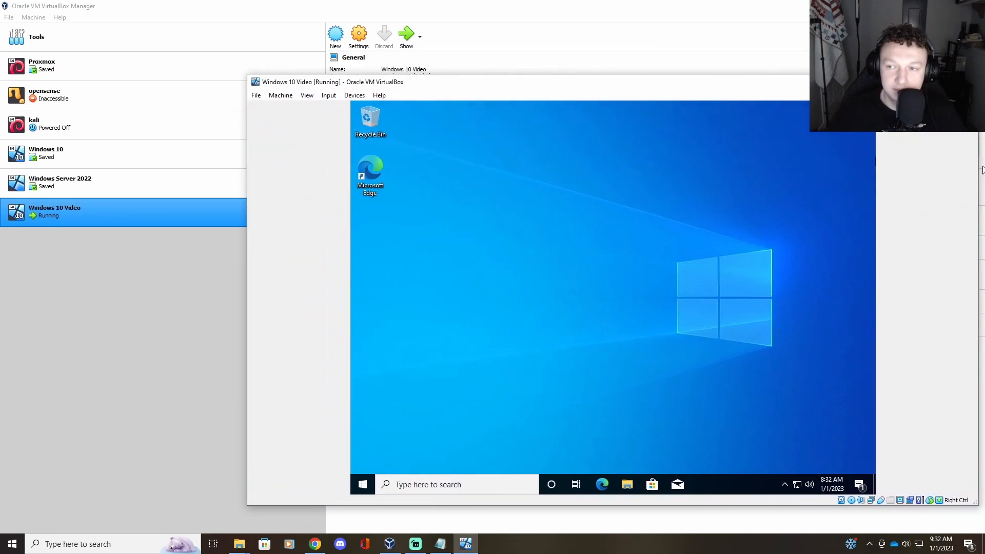
left_click_drag(625, 80, 513, 81)
Step: Apply View > Adjust Window Size to fit the guest display and position the window
left_click(195, 95)
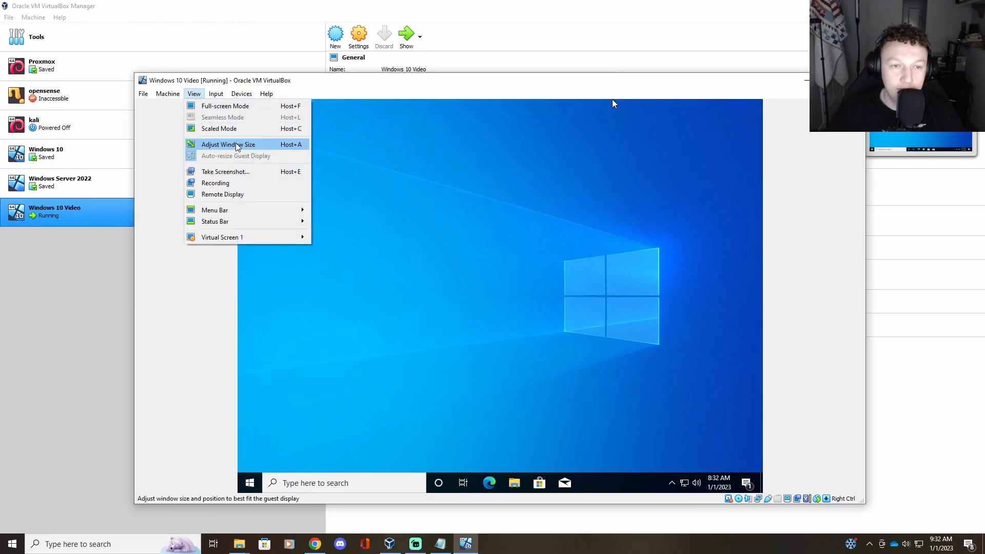
left_click(238, 146)
left_click_drag(450, 83, 530, 65)
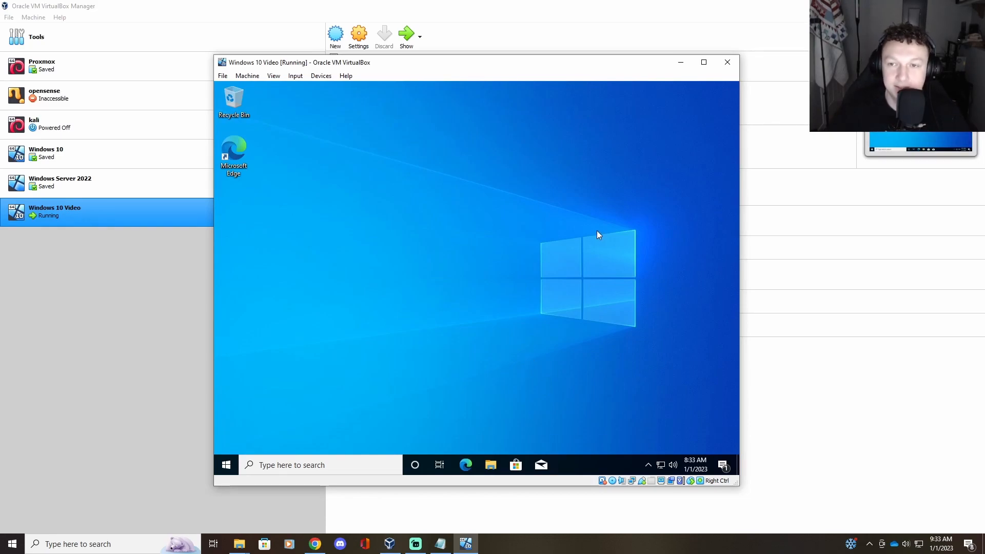
mouse_move(518, 69)
left_mouse_down()
mouse_move(500, 72)
mouse_move(524, 81)
mouse_move(504, 77)
left_mouse_up()
left_click(260, 84)
left_click(476, 71)
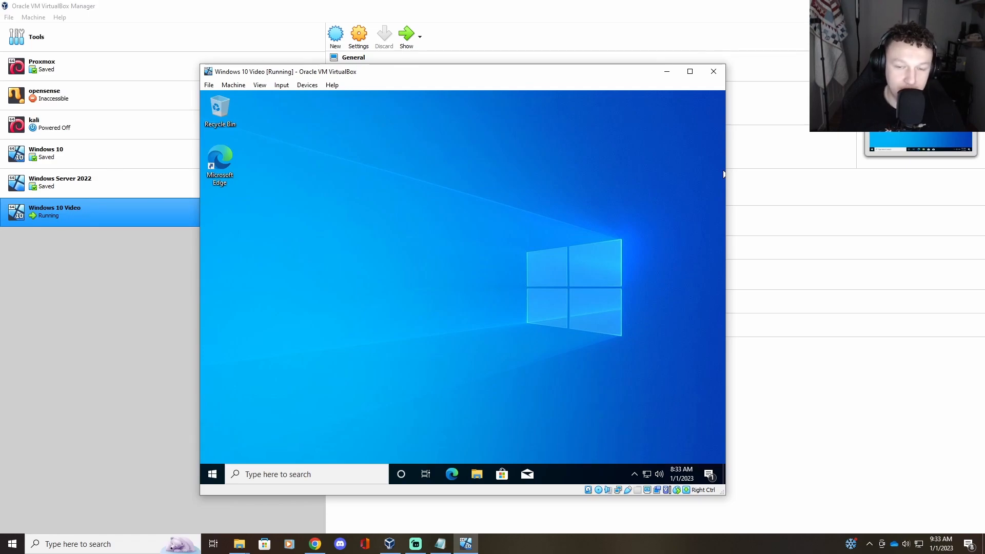
left_click_drag(549, 72, 619, 71)
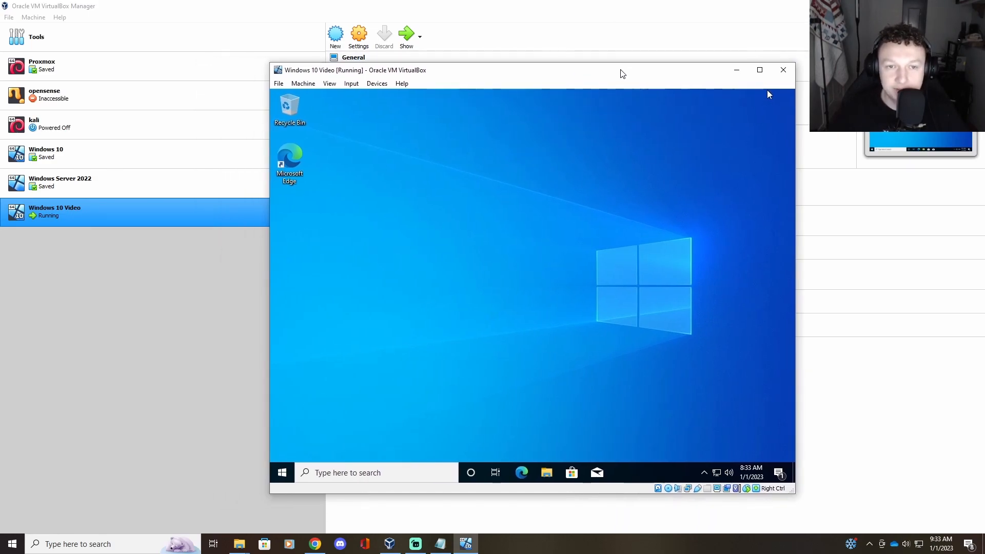
left_click_drag(473, 72, 399, 75)
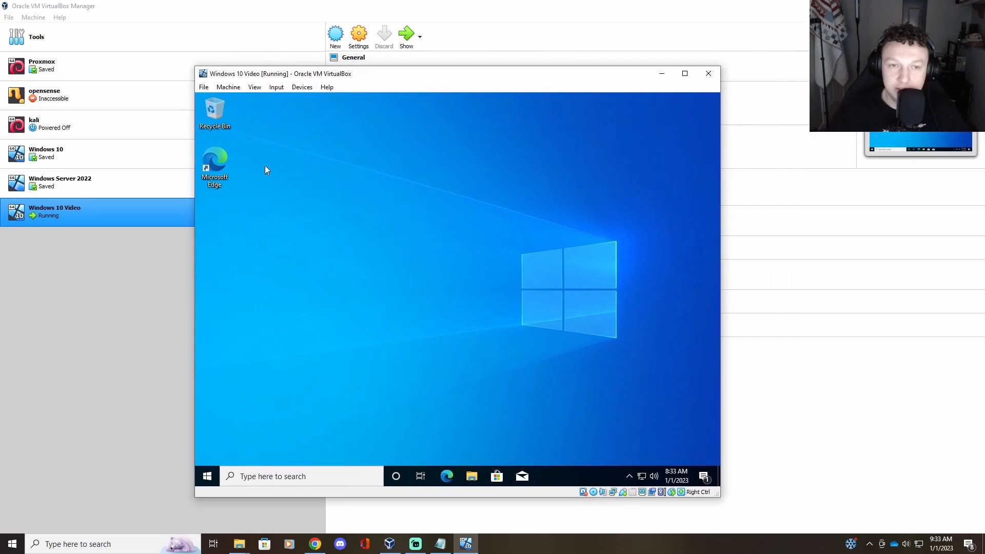
Step: Sign out of the guest Windows account, dismiss the lock screen, and open Input > Keyboard
left_click(208, 477)
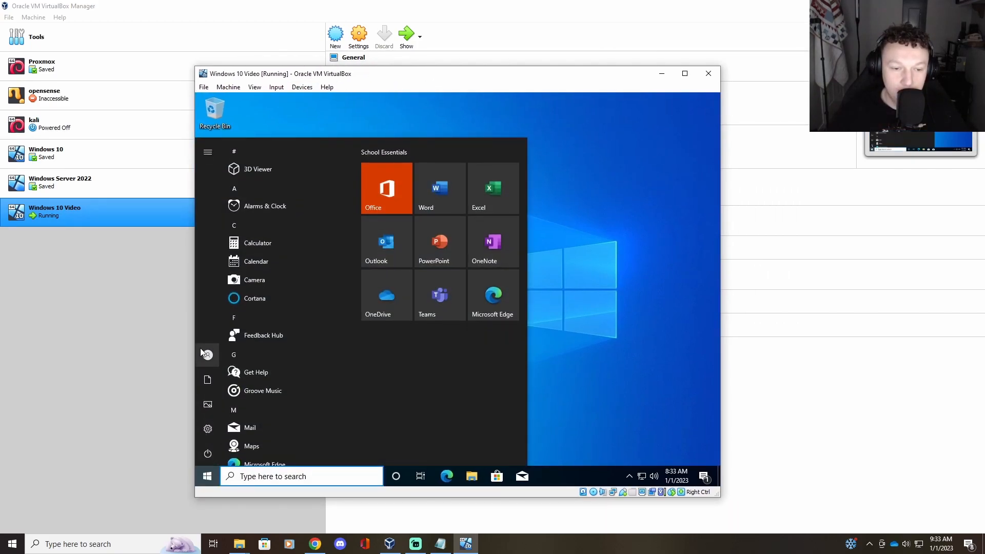
left_click(243, 360)
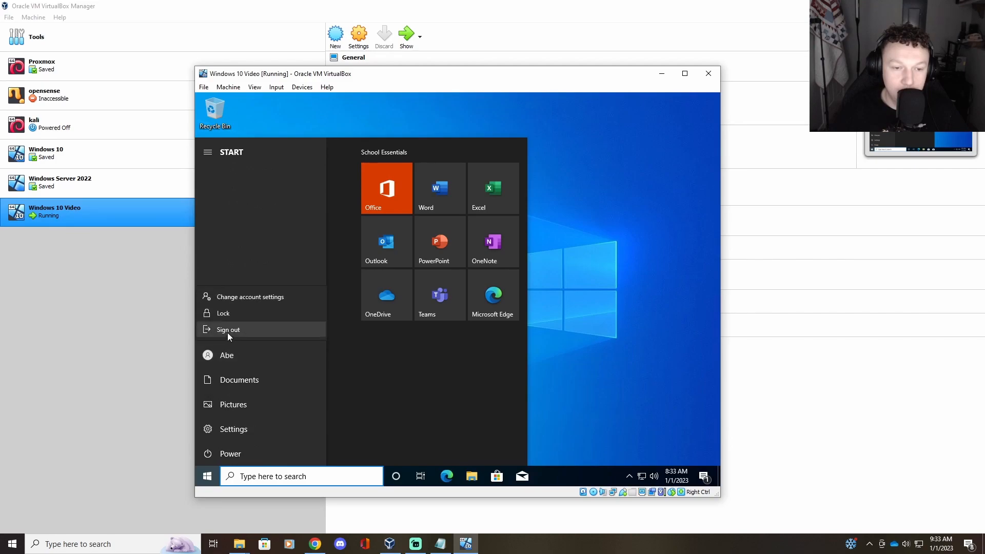
left_click(227, 332)
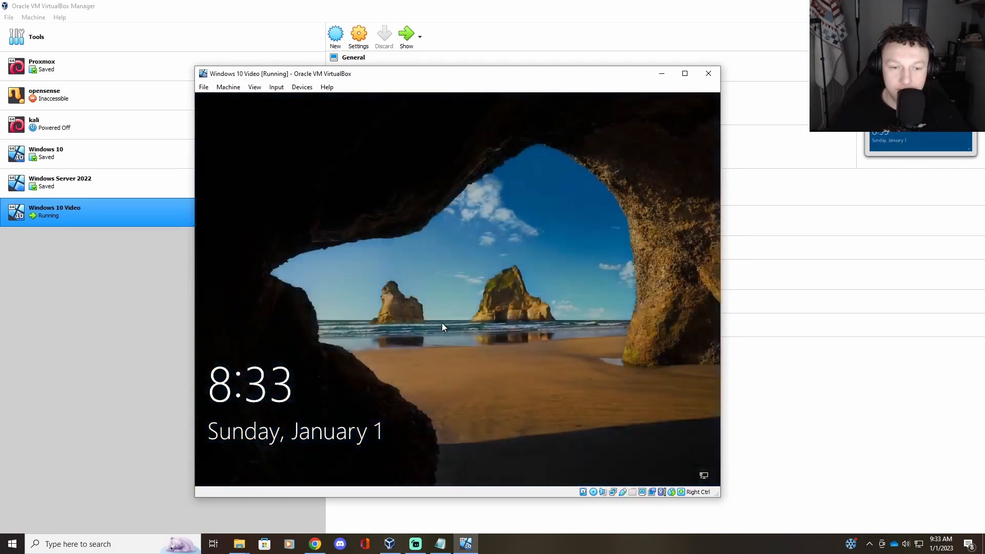
left_click(445, 327)
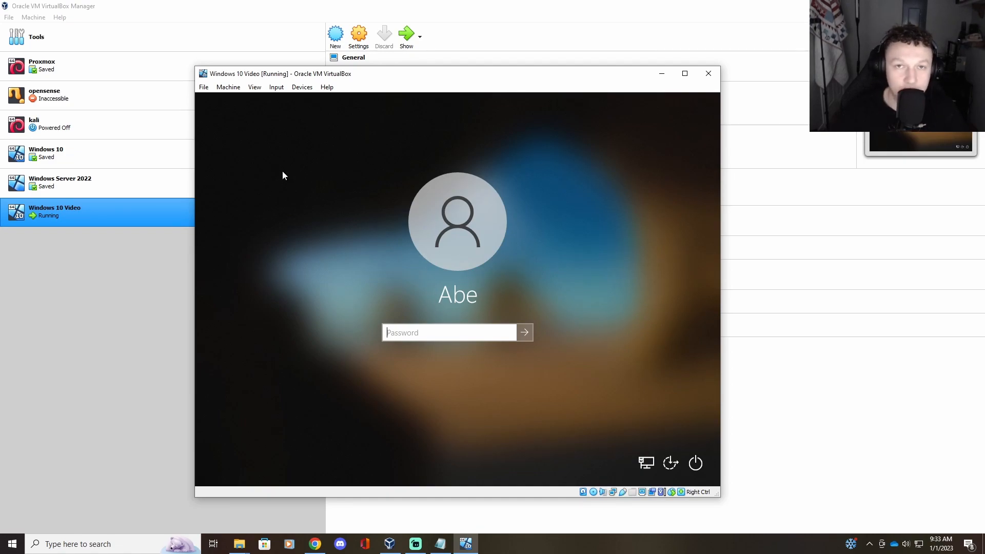
left_click(276, 87)
mouse_move(284, 100)
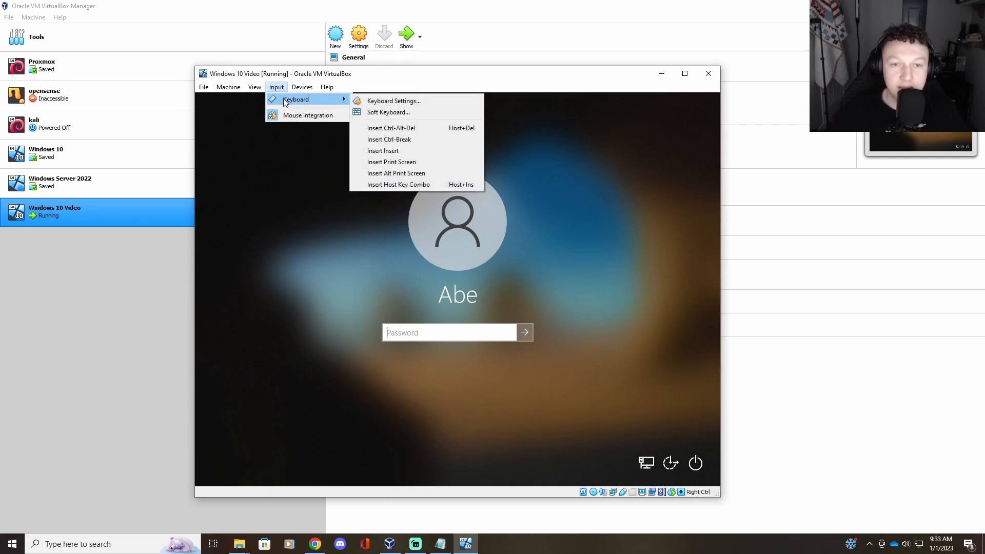
Step: Send a modifier key combination to the guest through the on-screen soft keyboard
left_click(395, 112)
left_click_drag(642, 225, 454, 186)
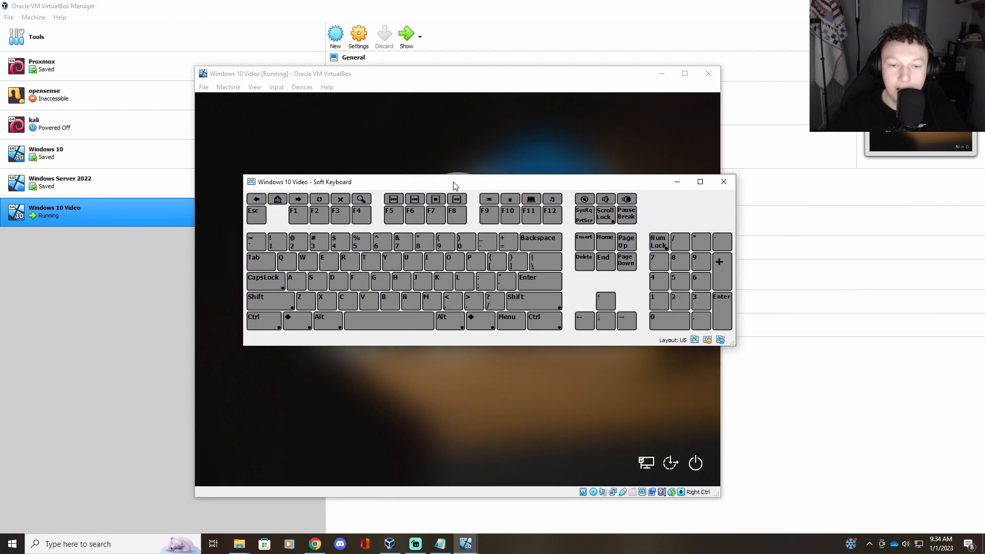
left_click(267, 322)
left_click(328, 322)
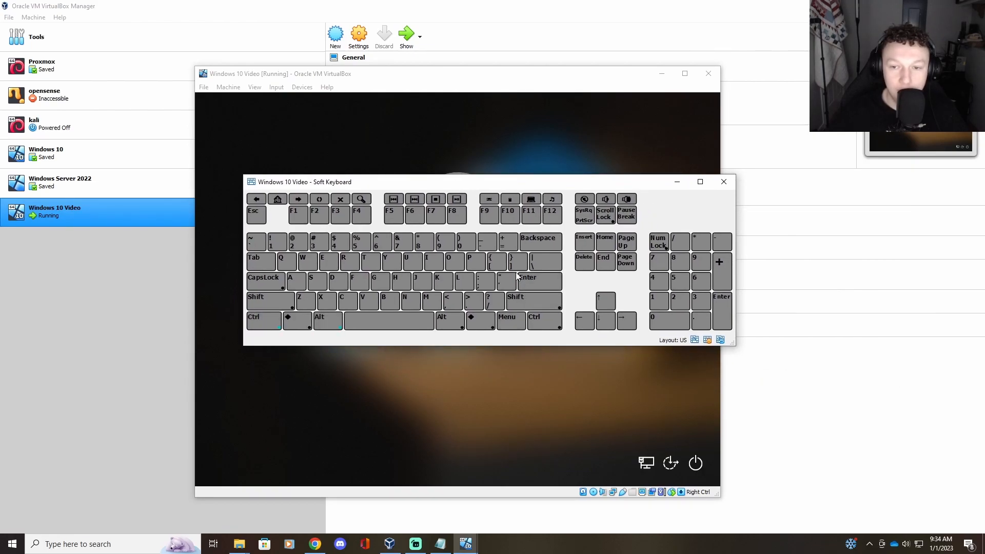
left_click(724, 182)
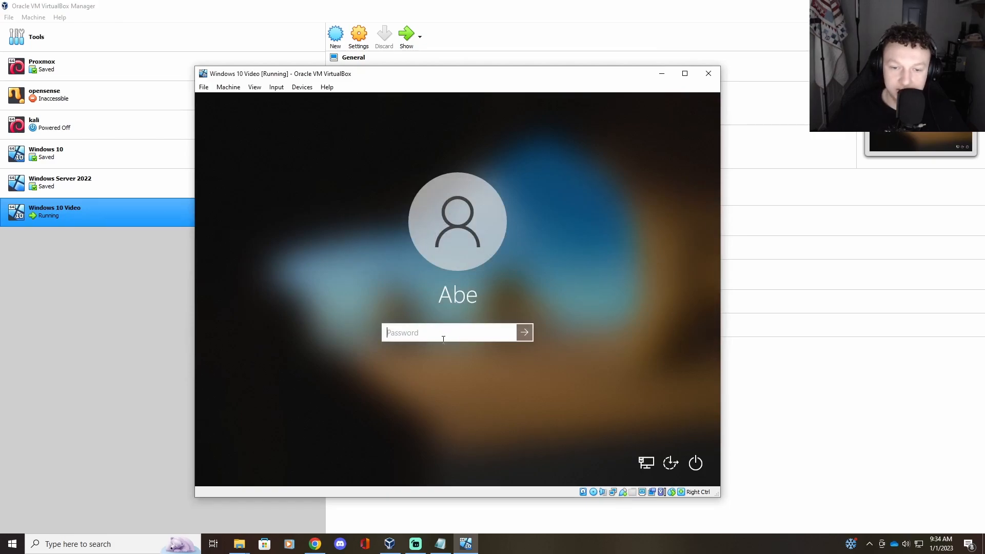
Step: Sign in with the account password after one failed attempt, then minimize the VM window
type("••••••••••")
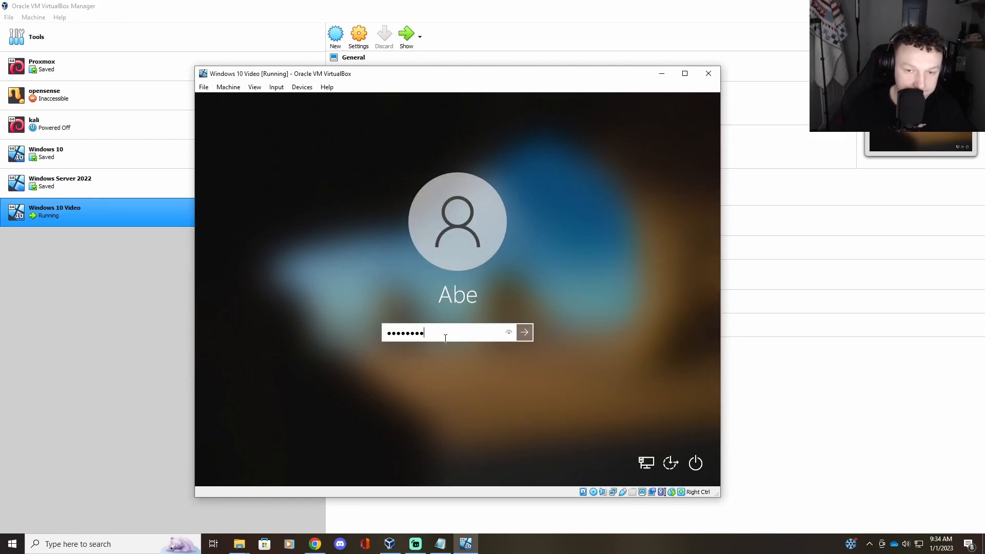
key("Return")
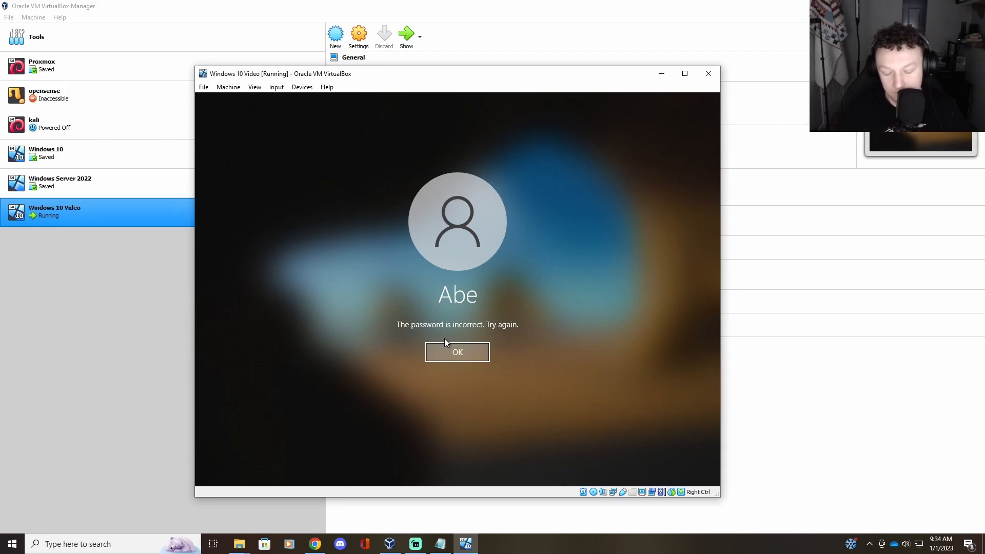
key("Return")
type("•••••••••")
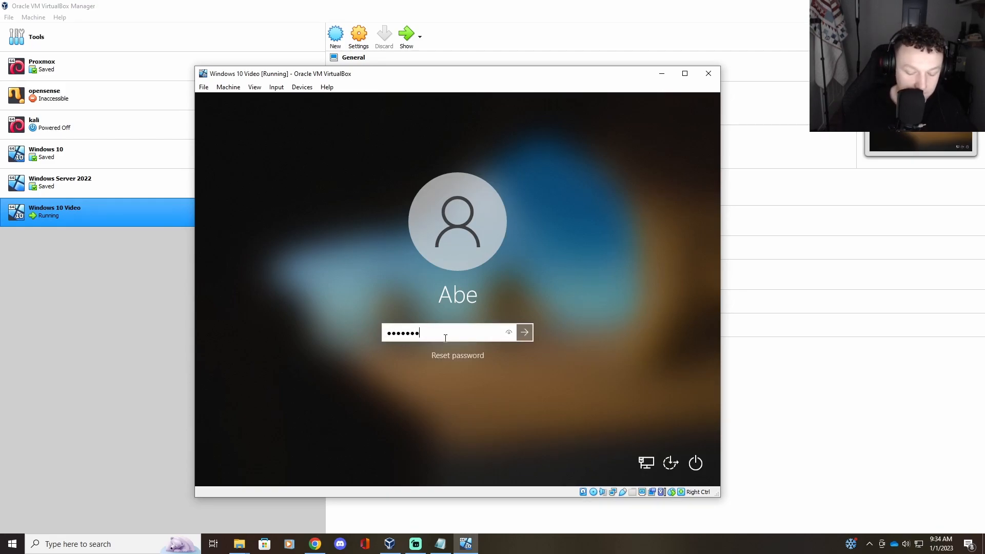
key("Return")
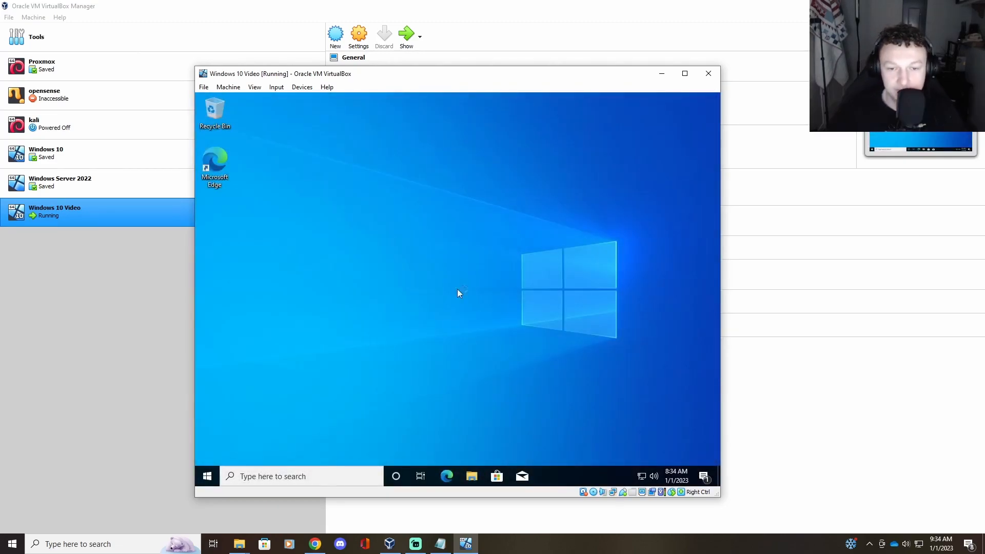
left_click_drag(608, 78, 645, 70)
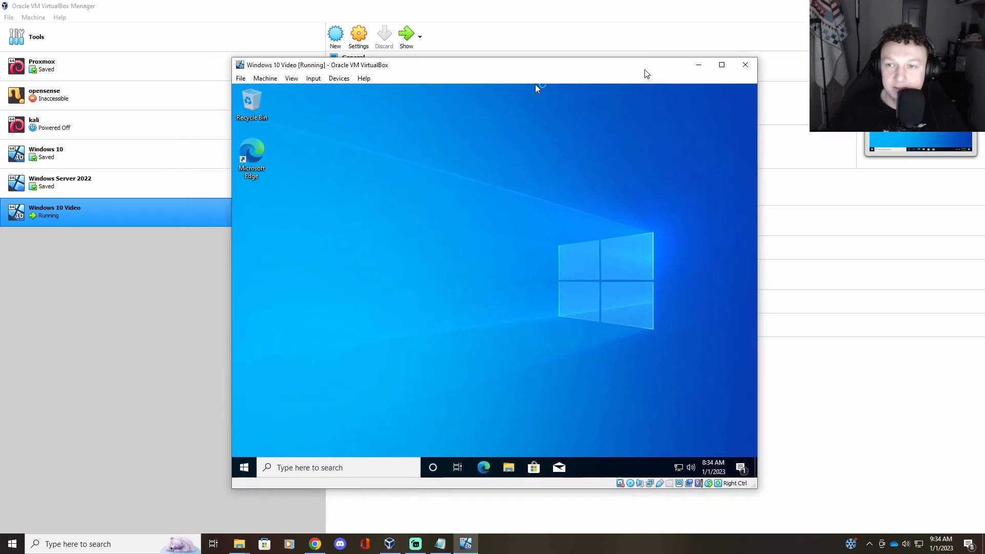
left_click(698, 65)
Step: Start a new VM named 'Windows Server 2022 Video' with version Other Windows (64-bit)
left_click(337, 36)
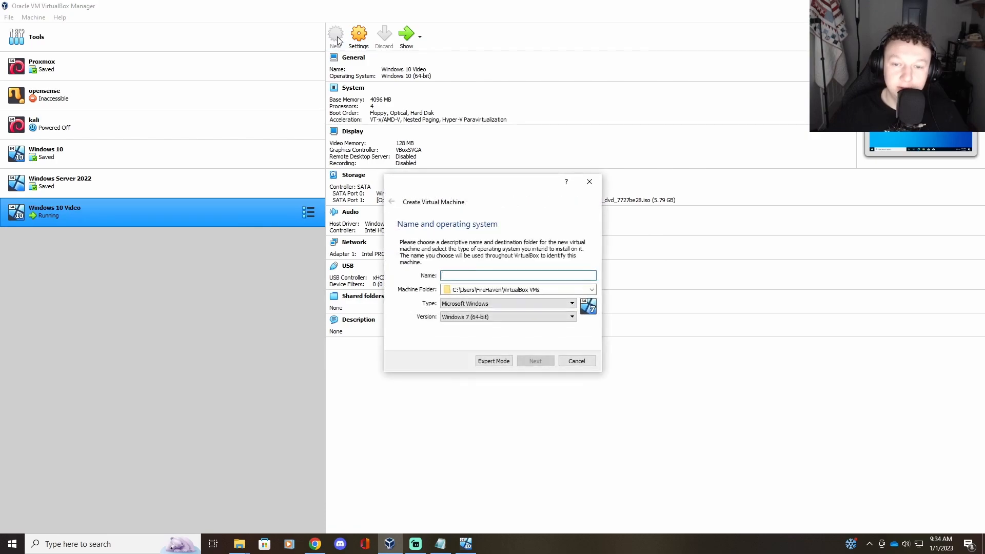
type("Windows Server ")
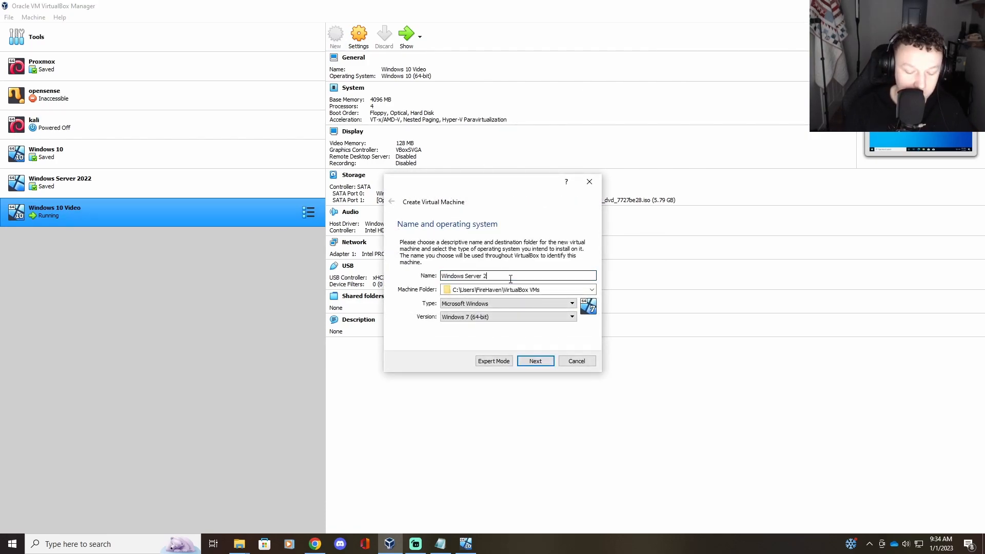
type("2022 Video")
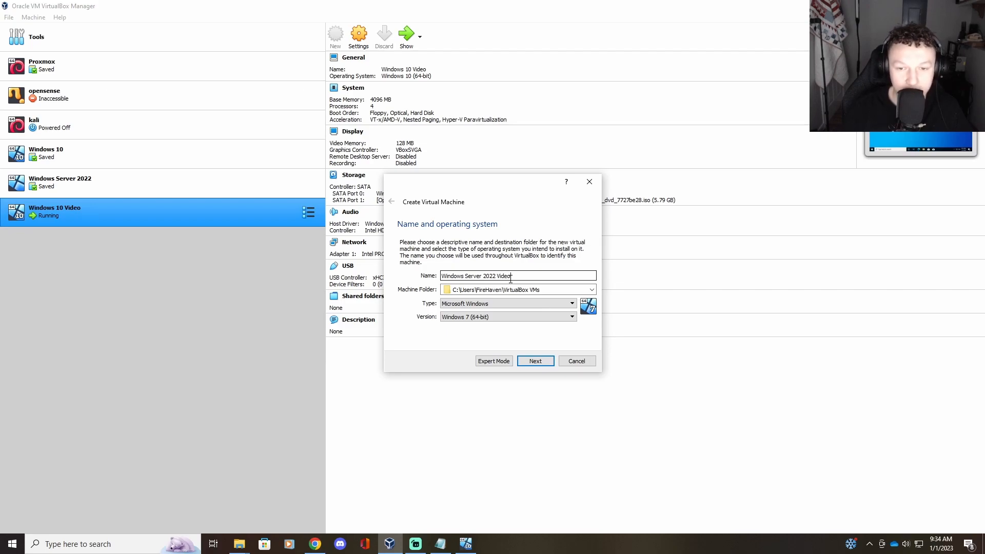
left_click(485, 318)
scroll(493, 359, "down", 4)
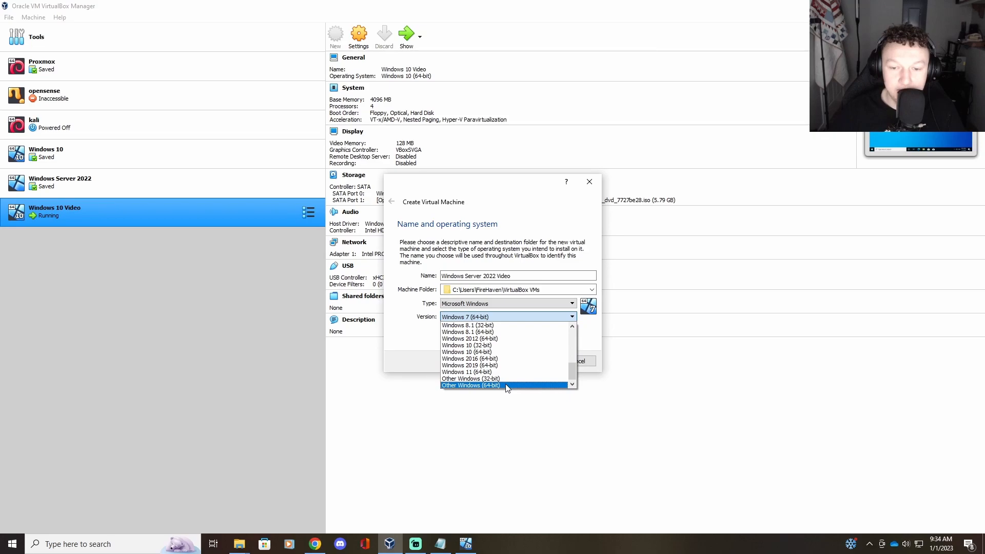
left_click(506, 385)
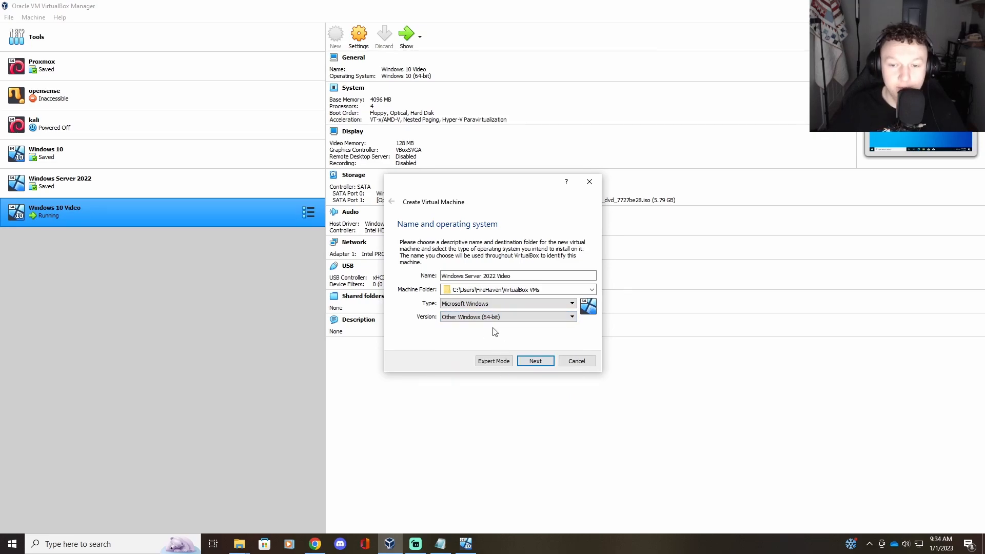
Step: Raise the VM's memory and give it a new dynamically allocated 20 GB VDI disk
left_click(542, 363)
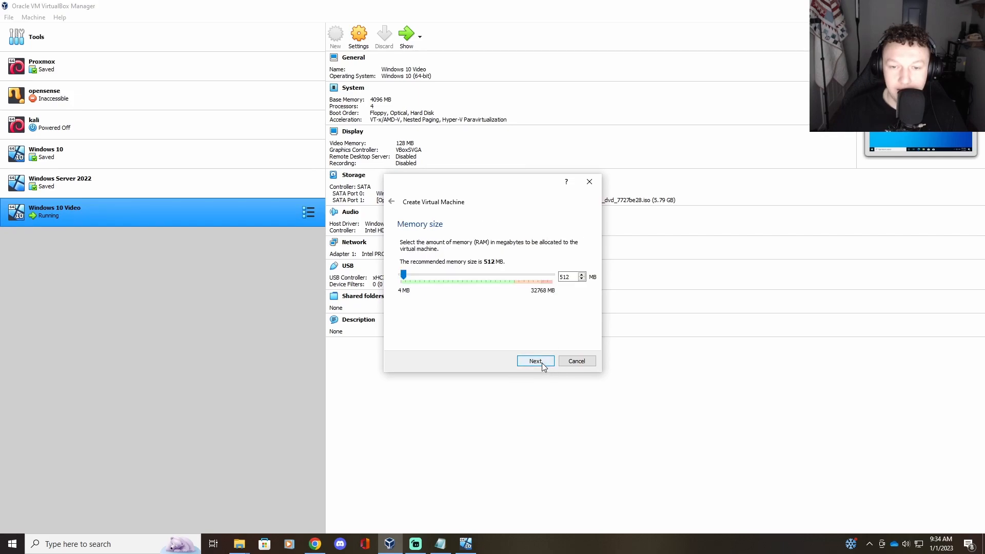
left_click_drag(404, 276, 420, 274)
left_click(535, 361)
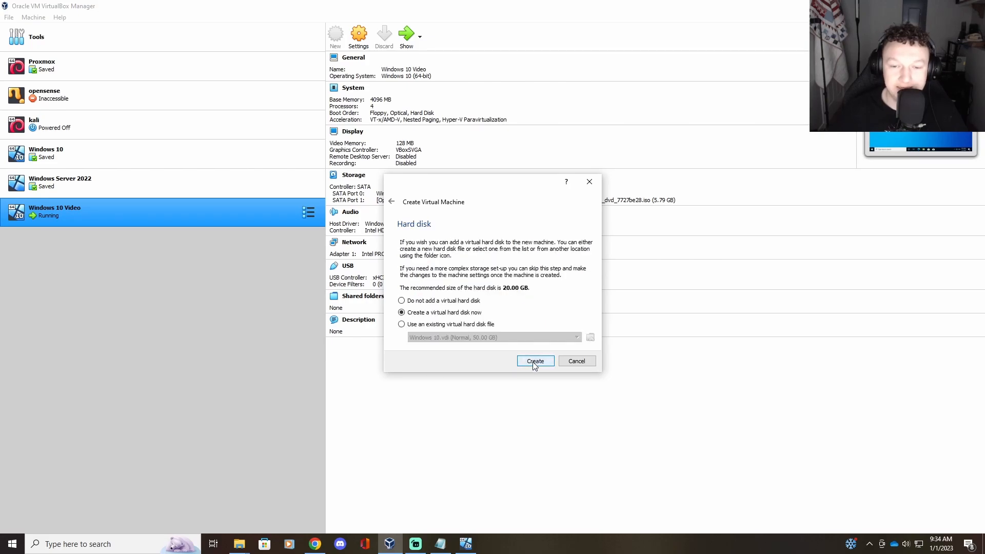
left_click(534, 363)
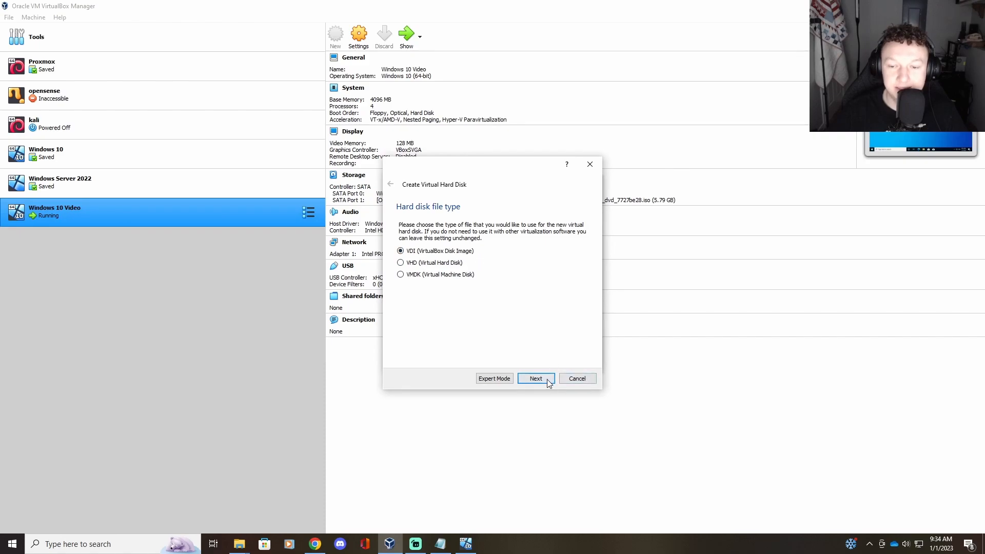
left_click(536, 379)
left_click(547, 380)
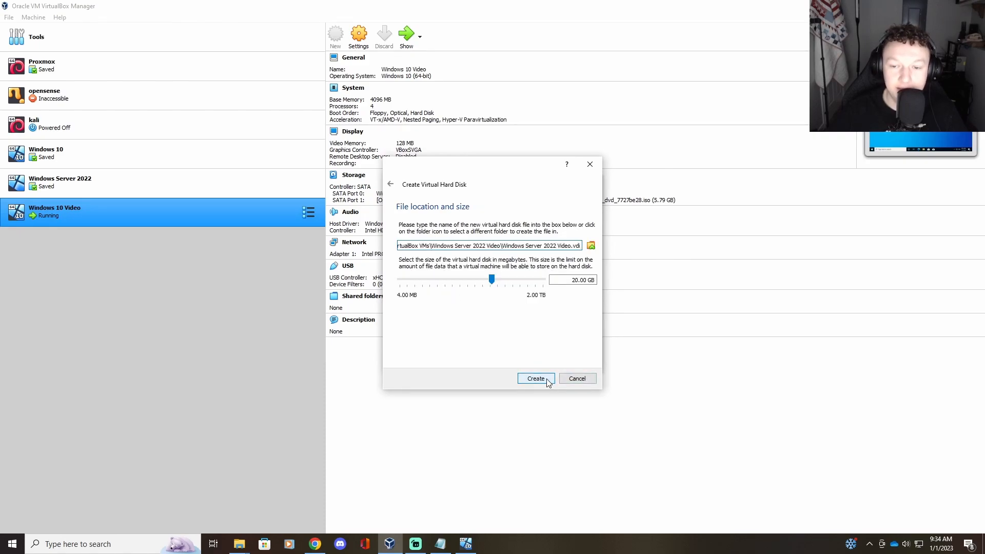
left_click(547, 380)
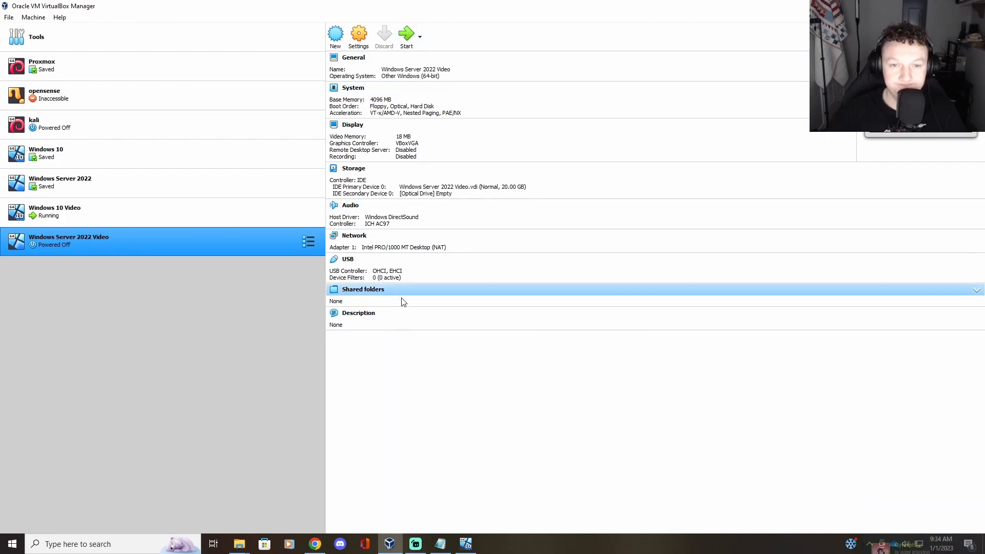
Step: Boot Windows Server 2022 Video from the en-us_windows_server_2022 ISO start-up disk
left_click(406, 37)
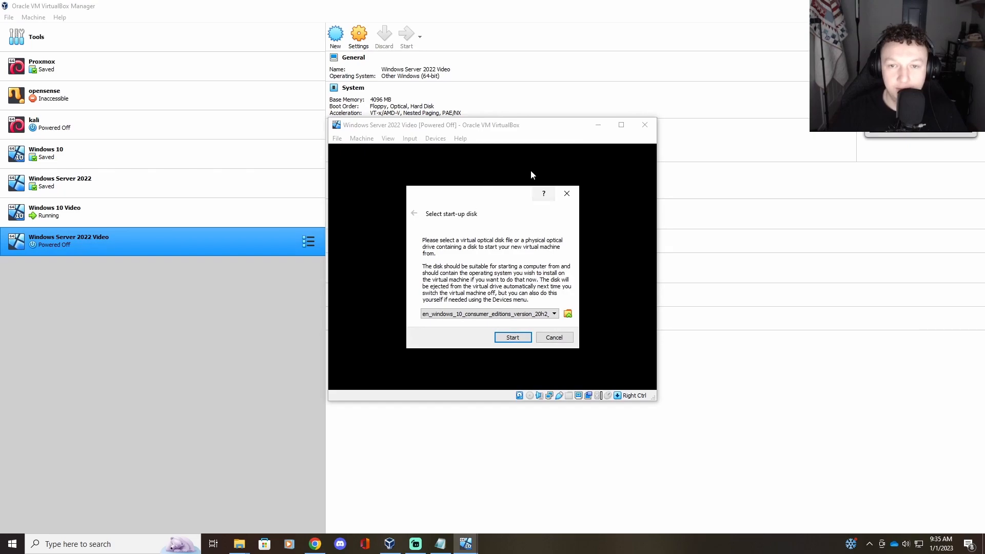
left_click(519, 314)
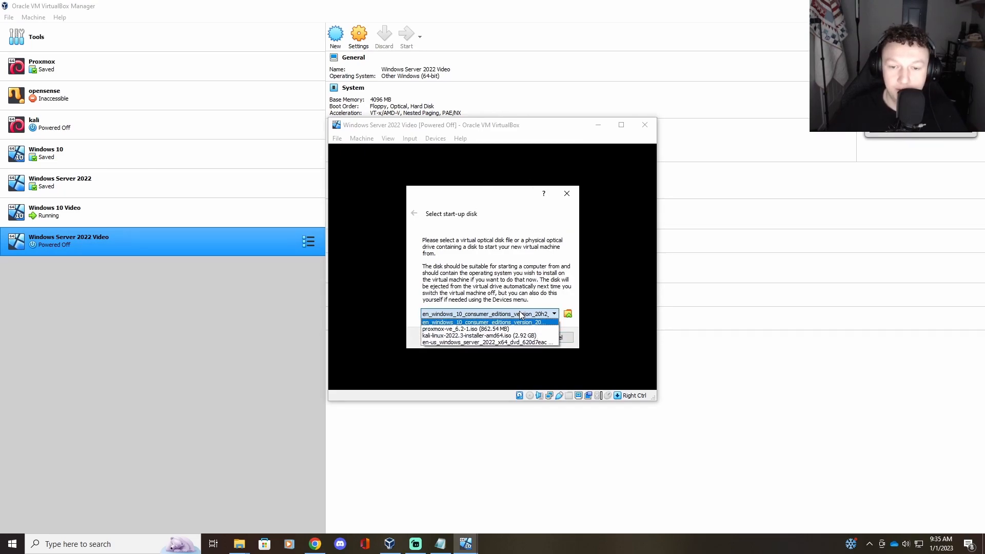
left_click(504, 341)
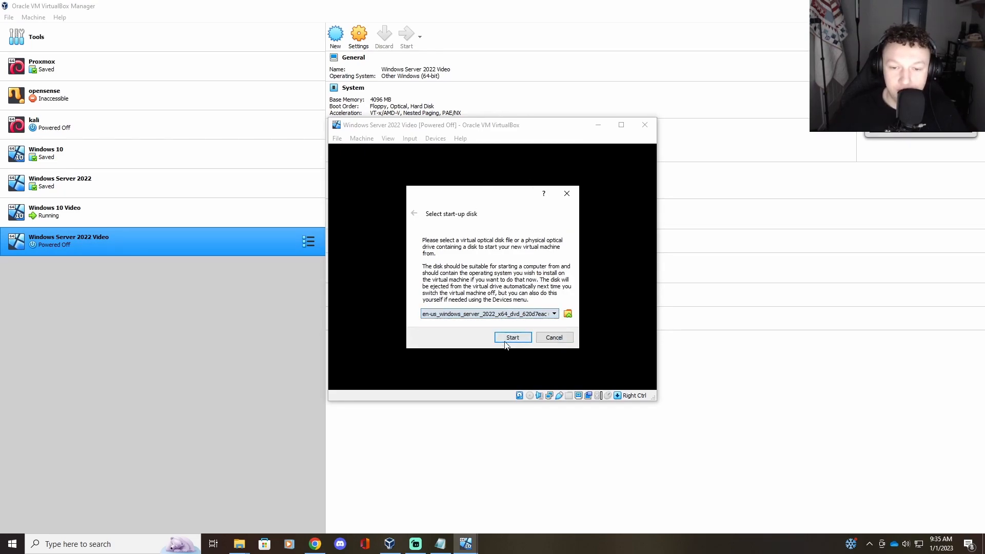
left_click(512, 337)
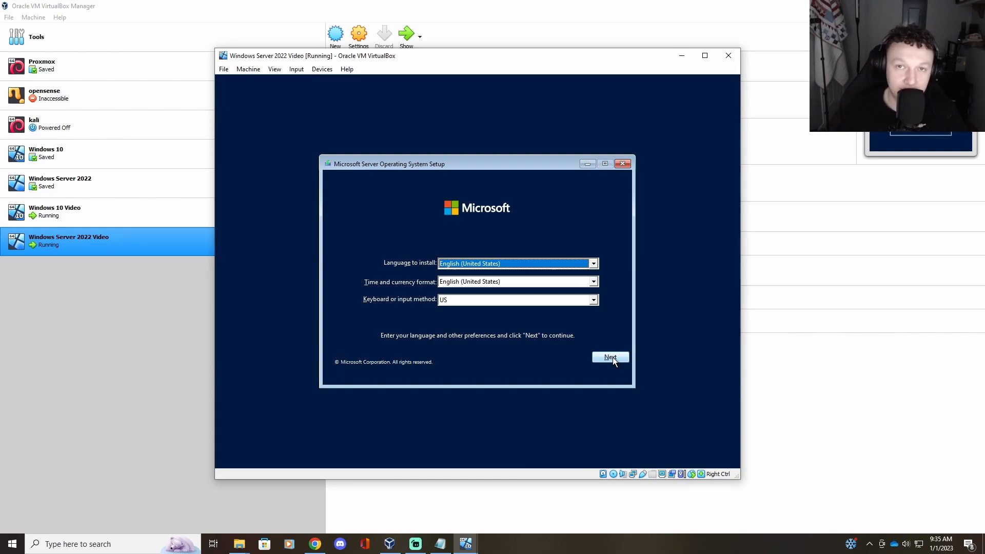
Step: Begin setup with default language, no product key, and the Standard (Desktop Experience) edition
left_click(611, 357)
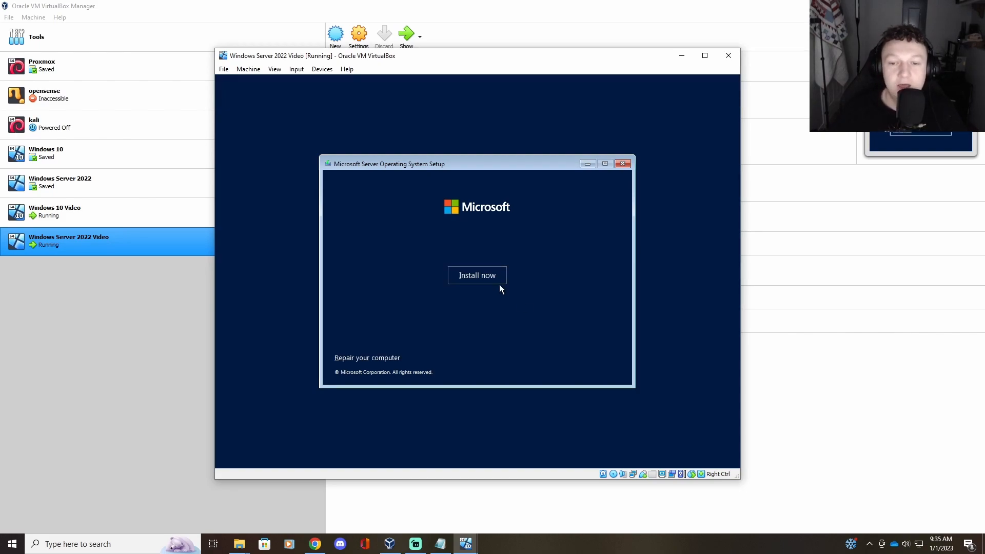
left_click(481, 278)
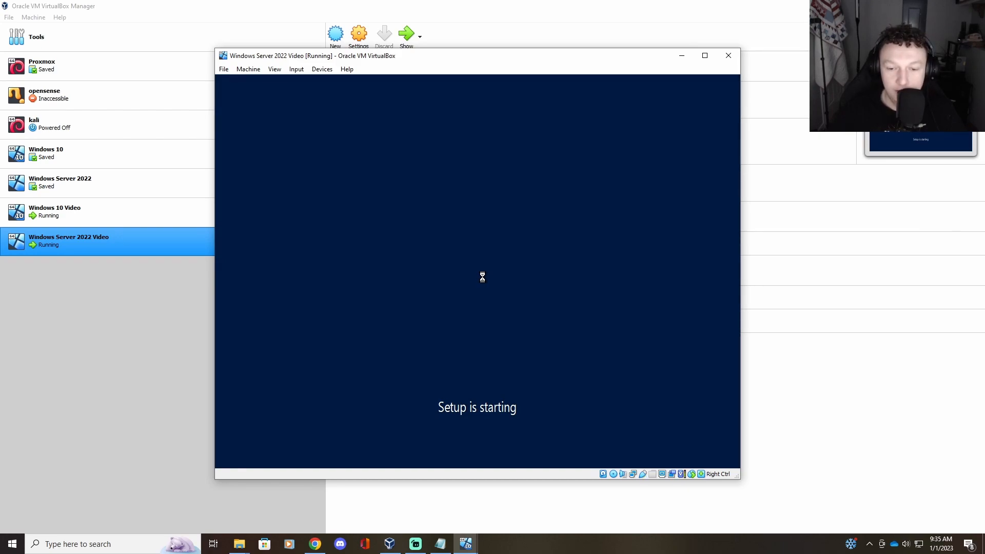
left_click(506, 358)
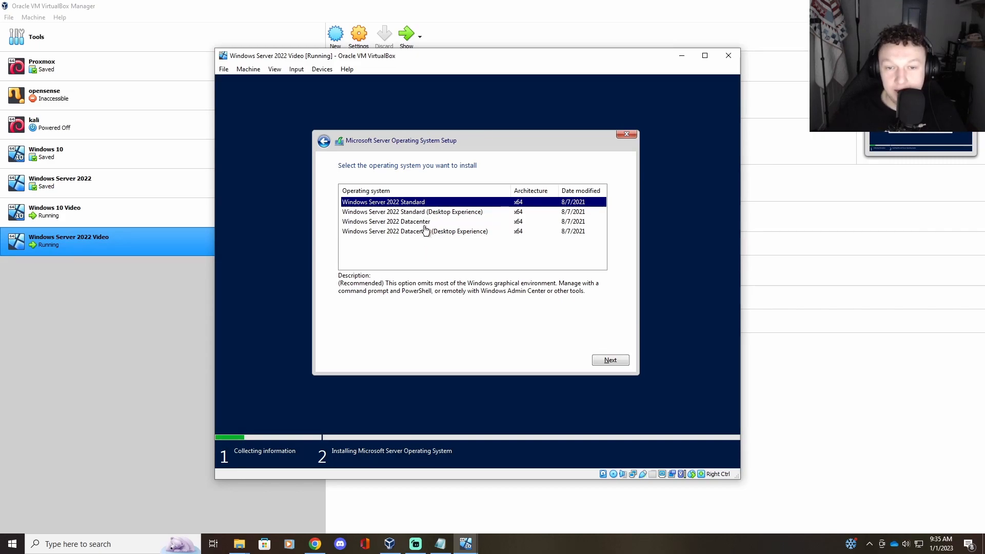
left_click(417, 212)
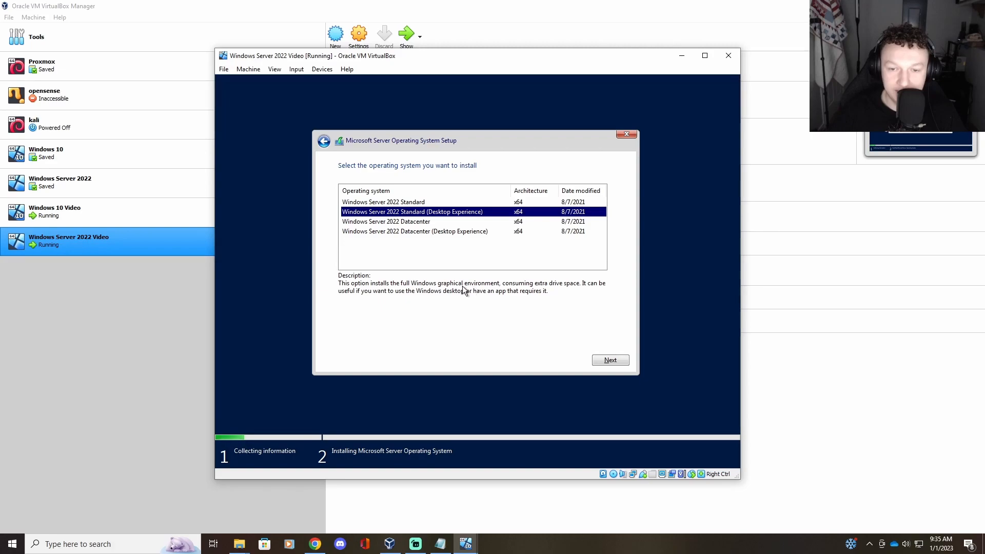
left_click(409, 203)
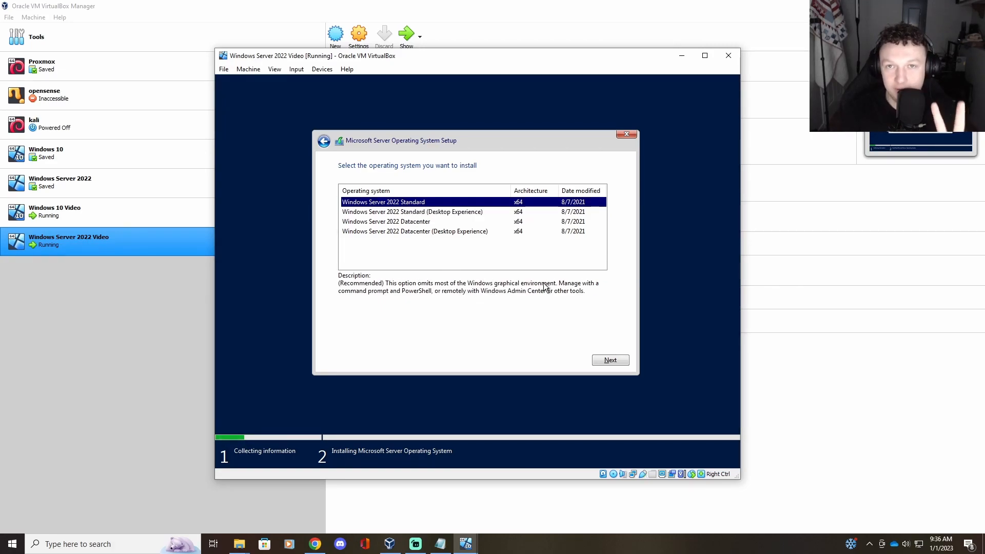
left_click(472, 214)
left_click(610, 360)
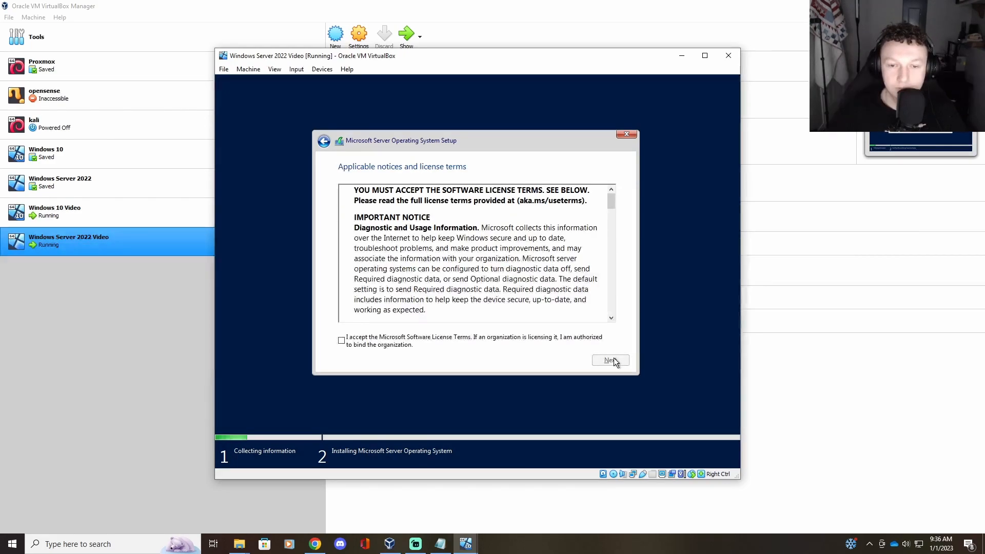
Step: Accept the license terms and custom-install onto Drive 0's unallocated space
left_click(348, 342)
left_click(610, 361)
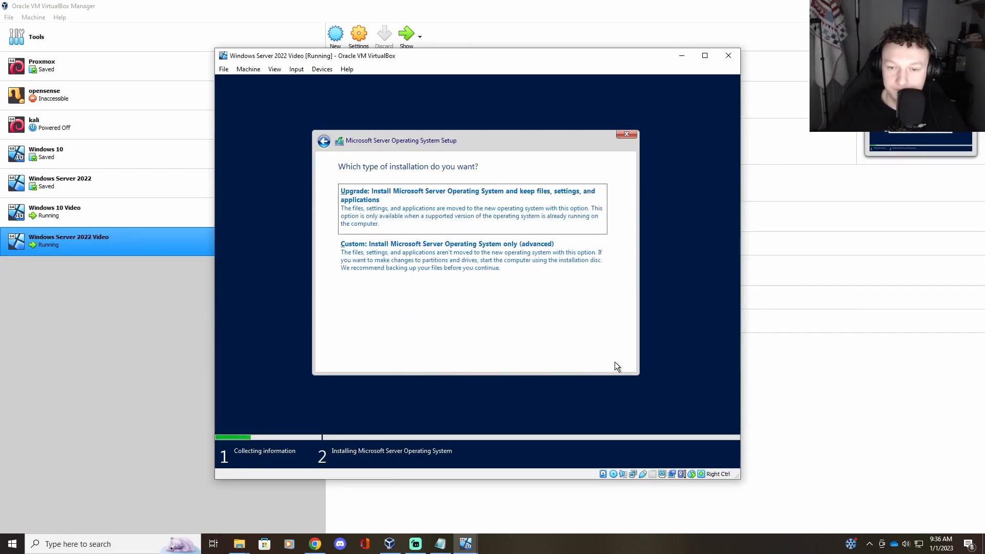
left_click(450, 280)
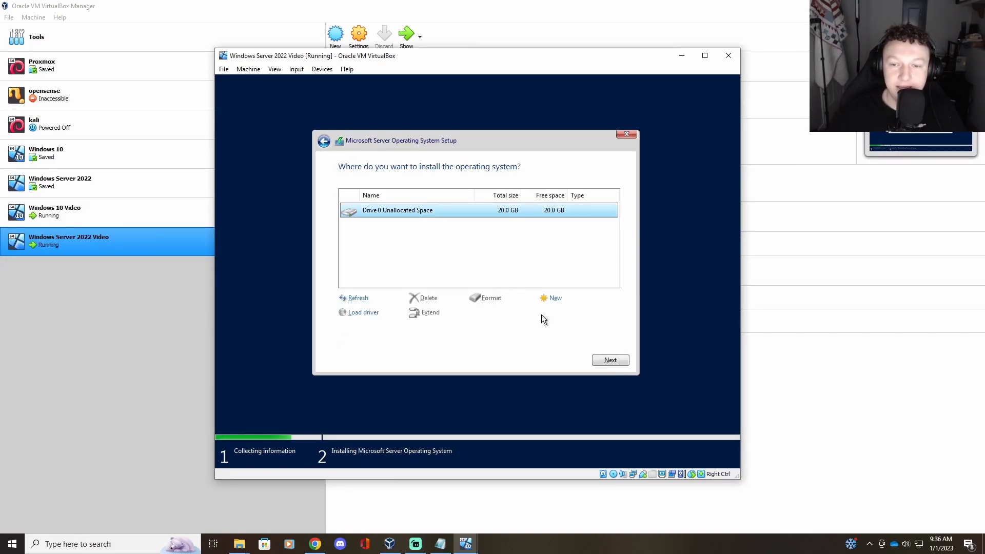
left_click(611, 360)
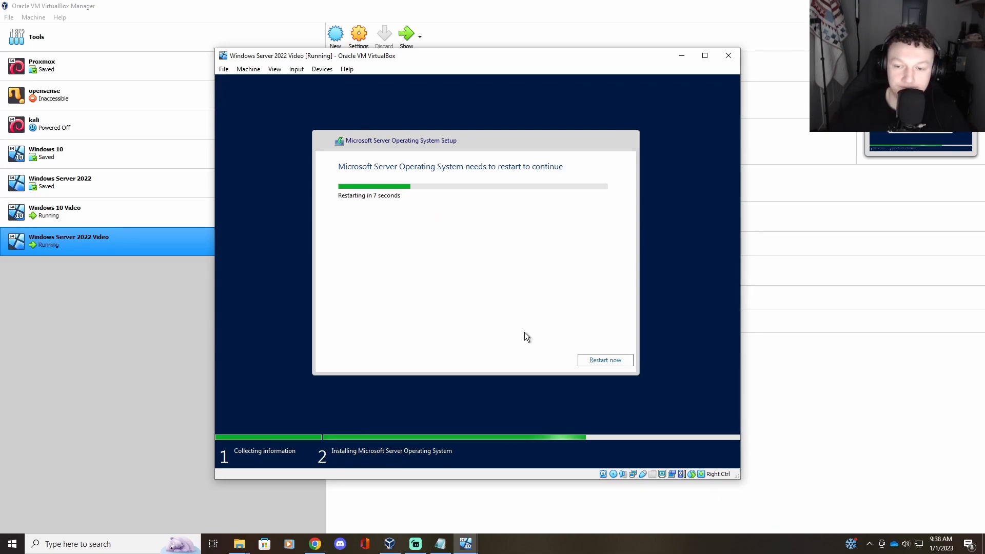
Step: Restart the server VM immediately so setup can finish
left_click(613, 362)
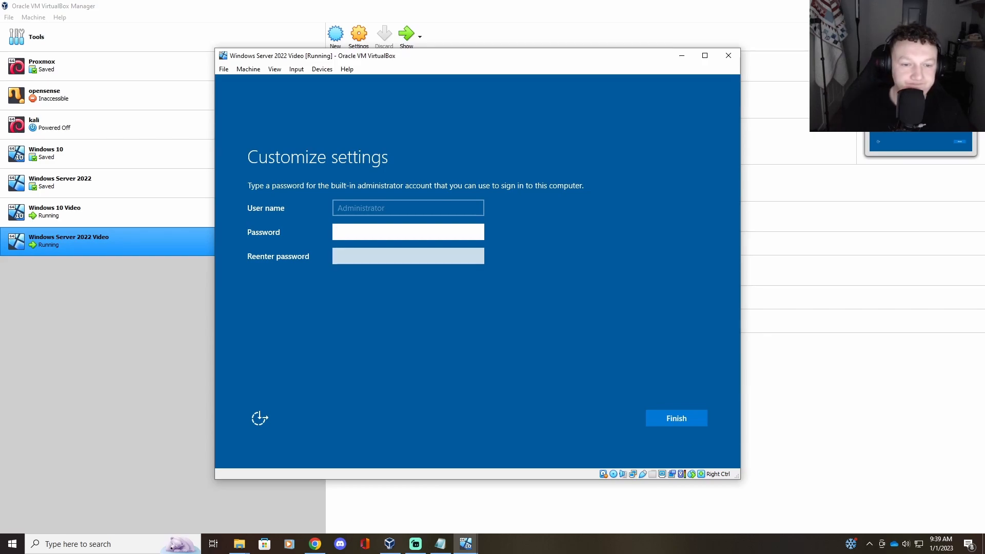
Step: Enter and confirm a matching Administrator password, retyping mismatched entries, then finish setup
type("••••••")
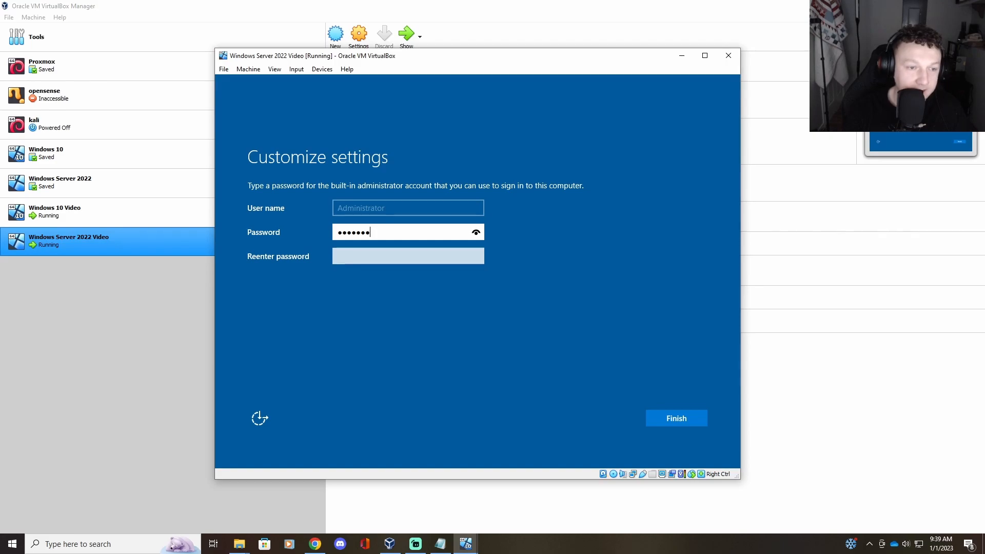
key("BackSpace")
key("BackSpace")
key("BackSpace")
key("BackSpace")
key("BackSpace")
key("BackSpace")
key("BackSpace")
key("BackSpace")
key("BackSpace")
key("BackSpace")
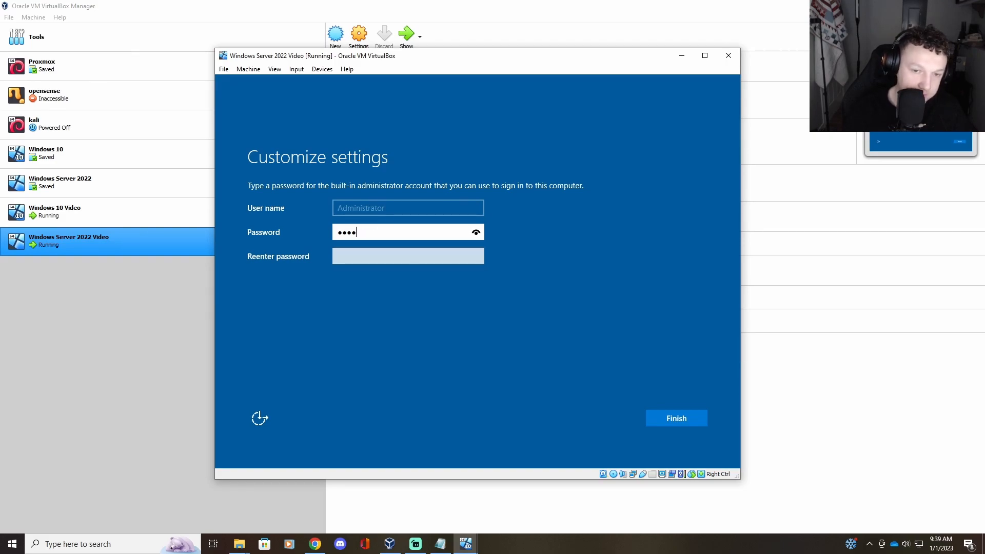
type("•••••••••••")
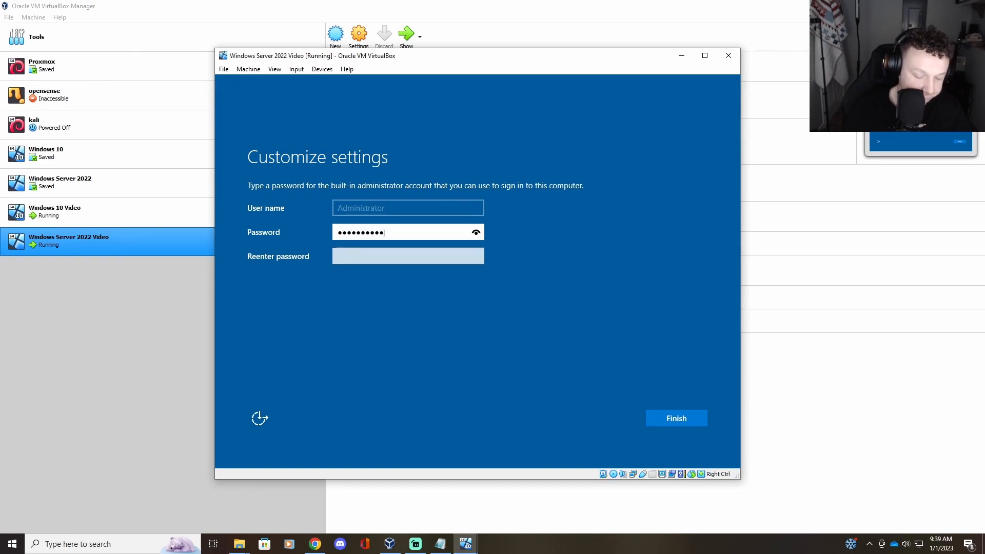
type("•••••••")
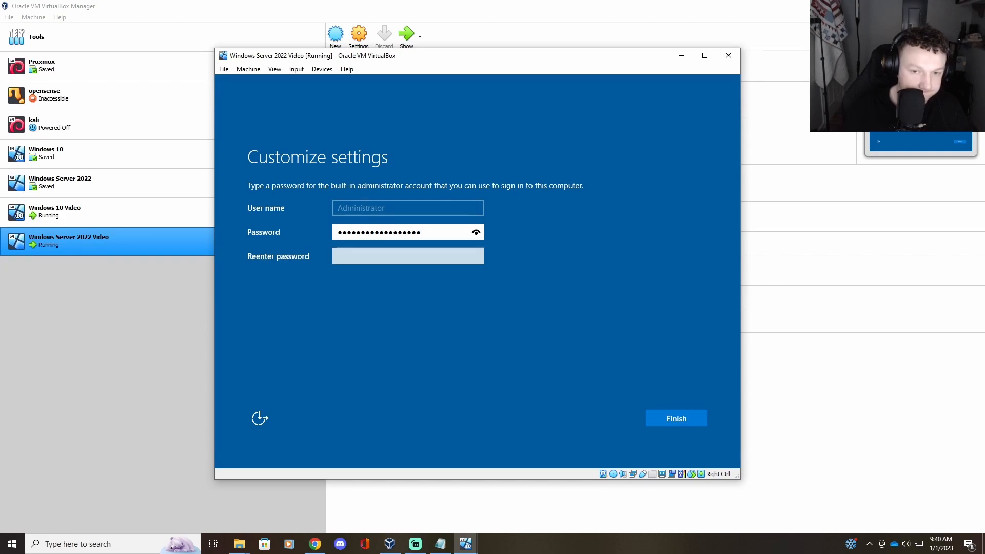
left_click(435, 257)
type("•••••")
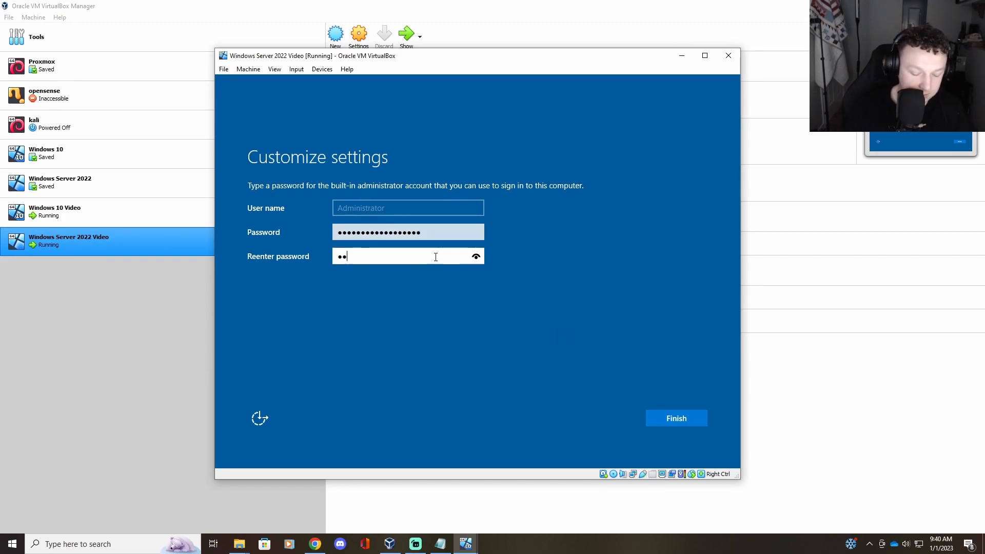
type("••••••••")
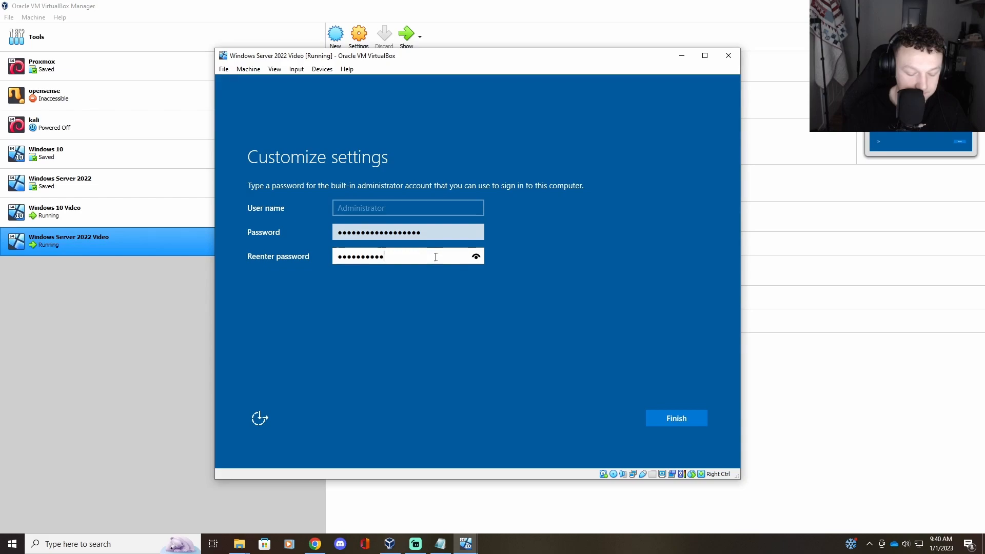
type("••")
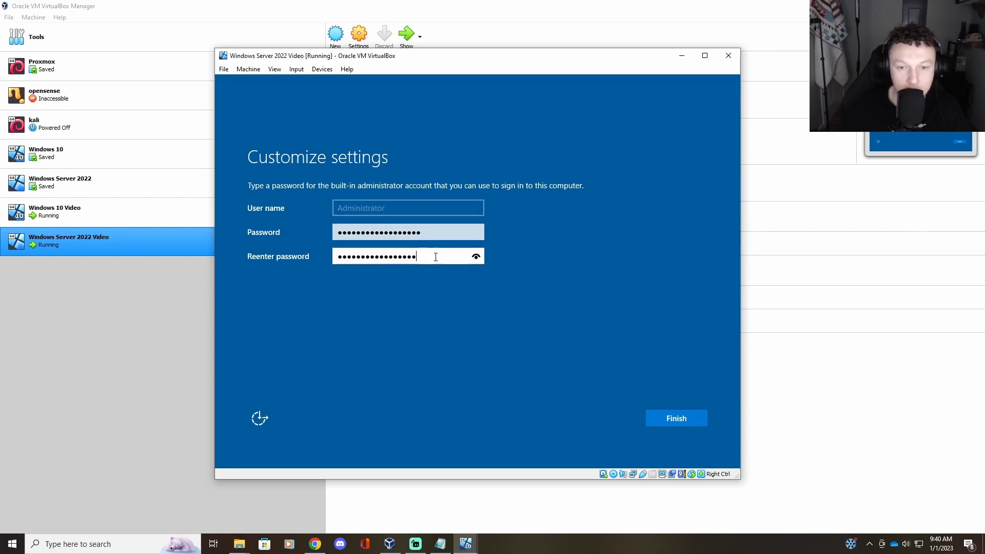
left_click_drag(436, 257, 312, 260)
key("BackSpace")
double_click(398, 234)
type("••")
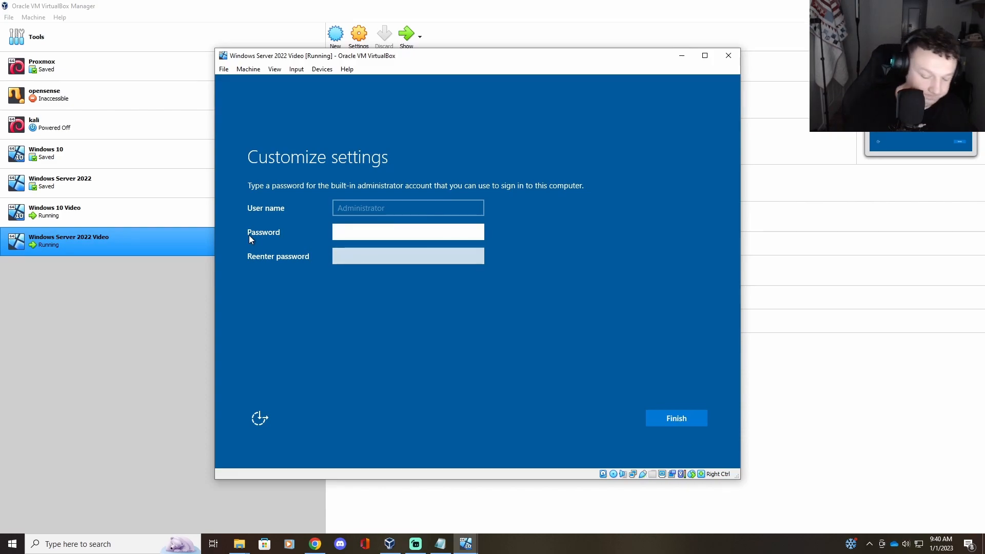
type("•••••")
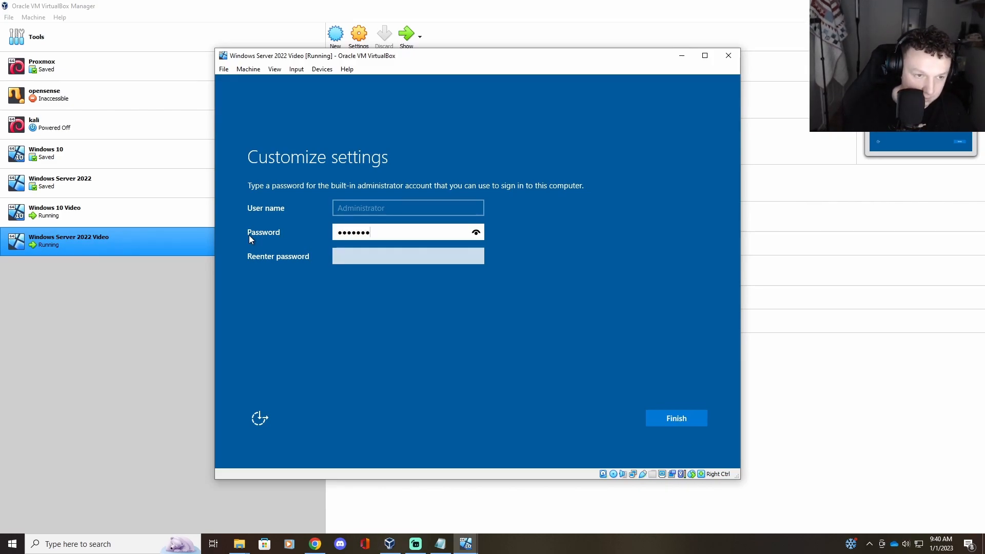
type("••••")
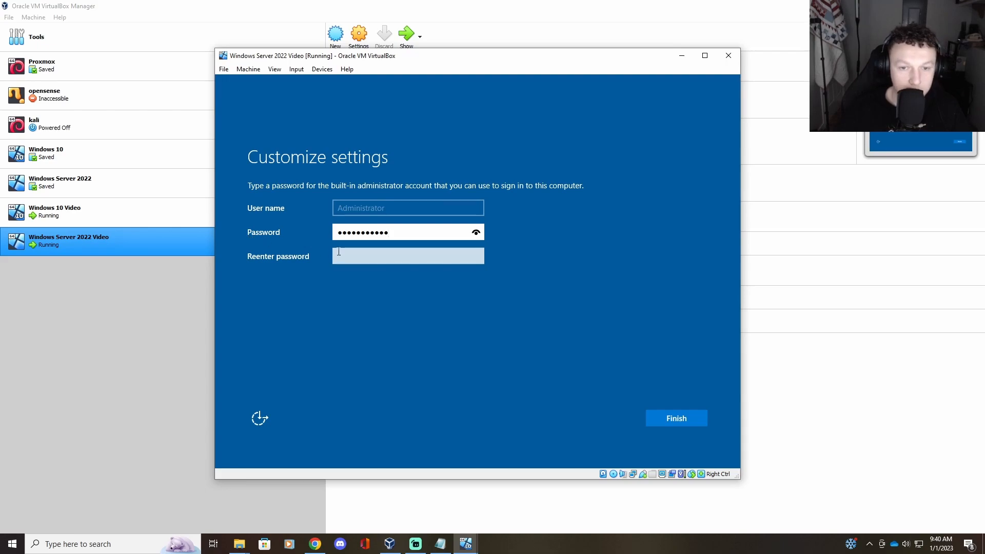
left_click(347, 253)
type("•••••••••")
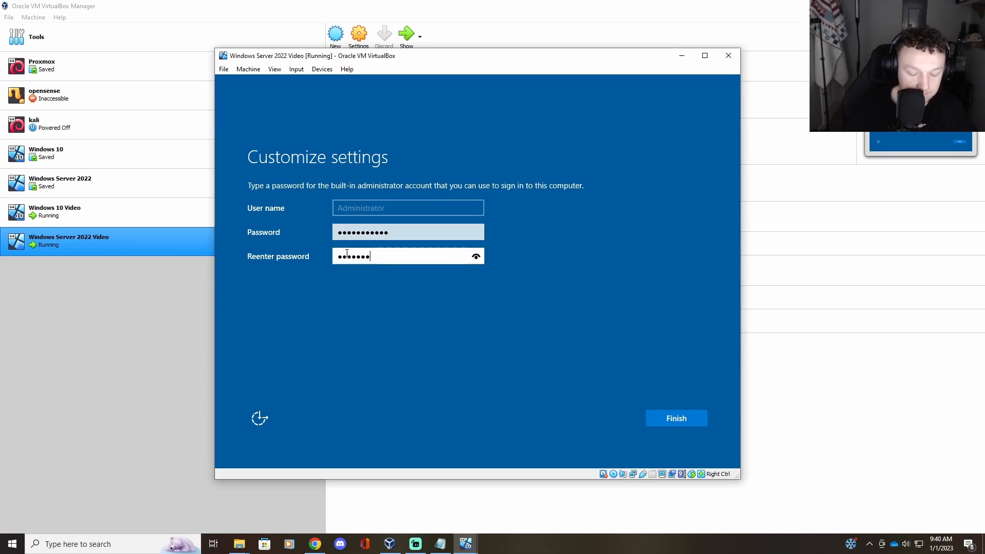
type("••")
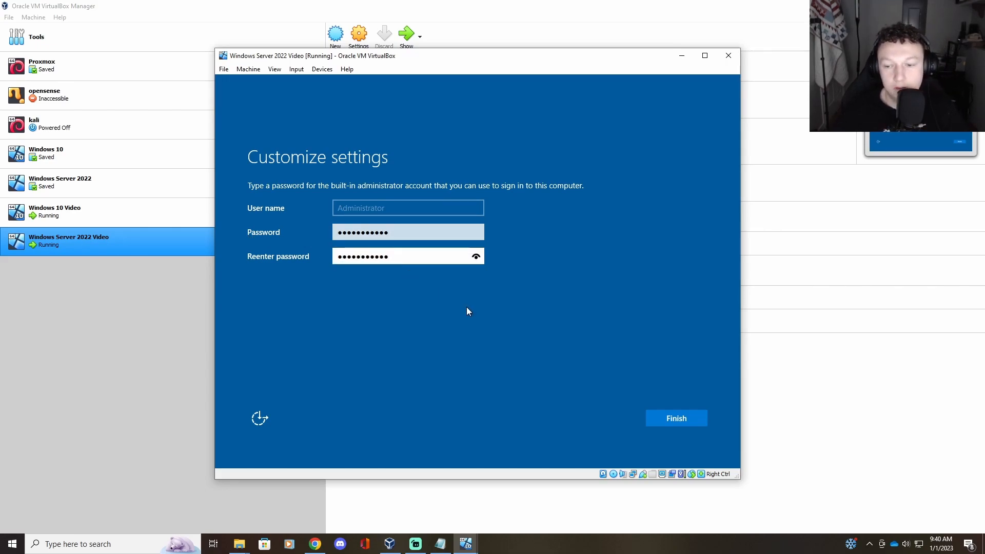
left_click(662, 414)
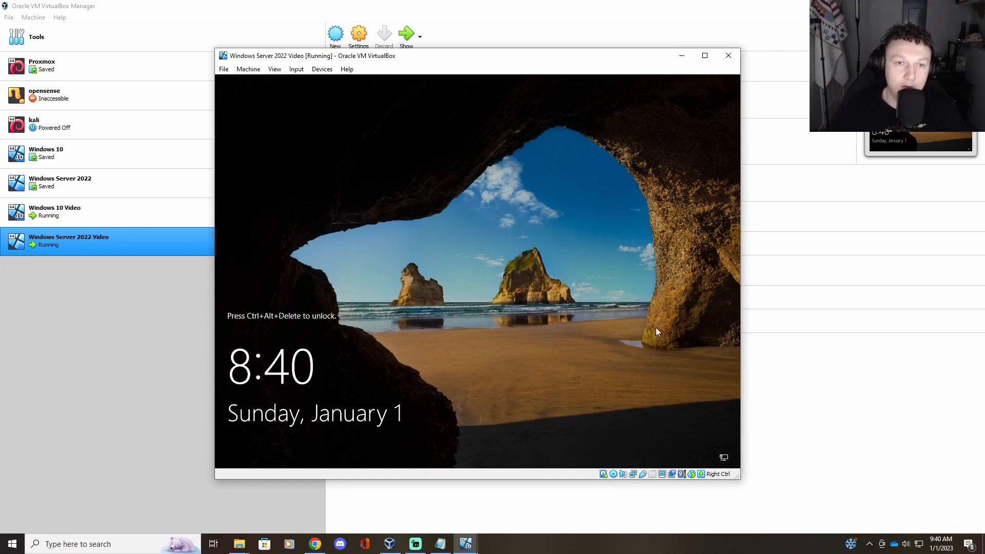
Step: Send Ctrl+Alt+Del through the Soft Keyboard and sign in with the Administrator password
left_click(297, 69)
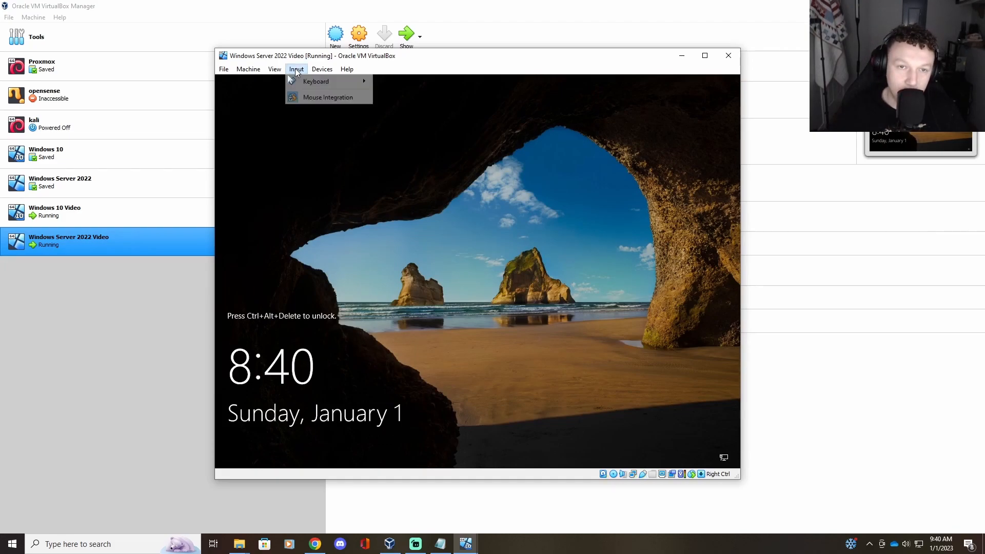
mouse_move(309, 79)
left_click(395, 94)
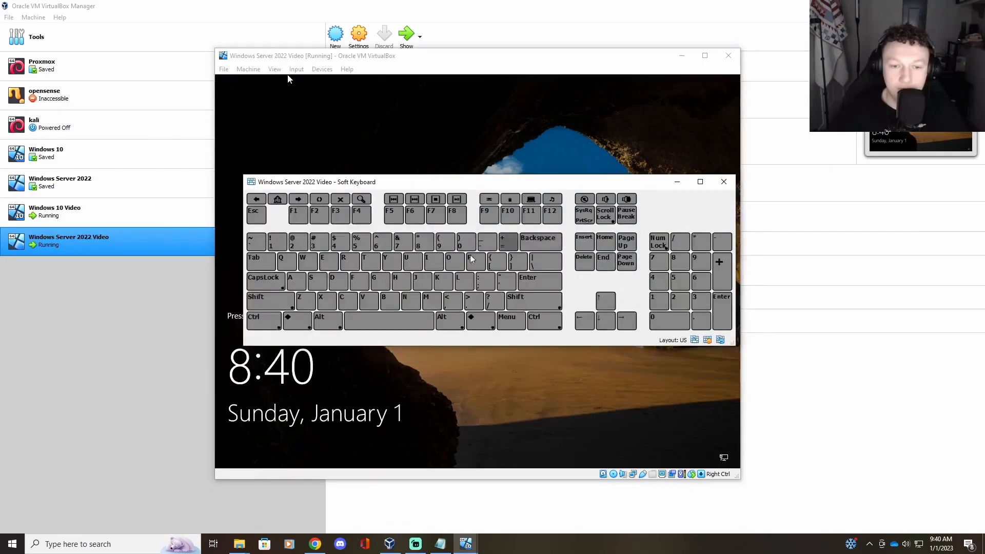
left_click(585, 267)
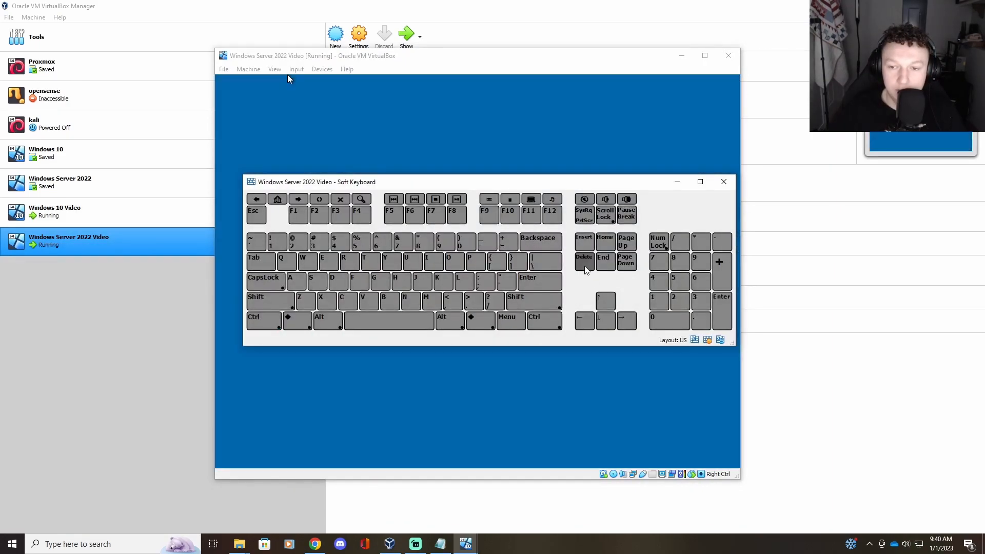
left_click(724, 181)
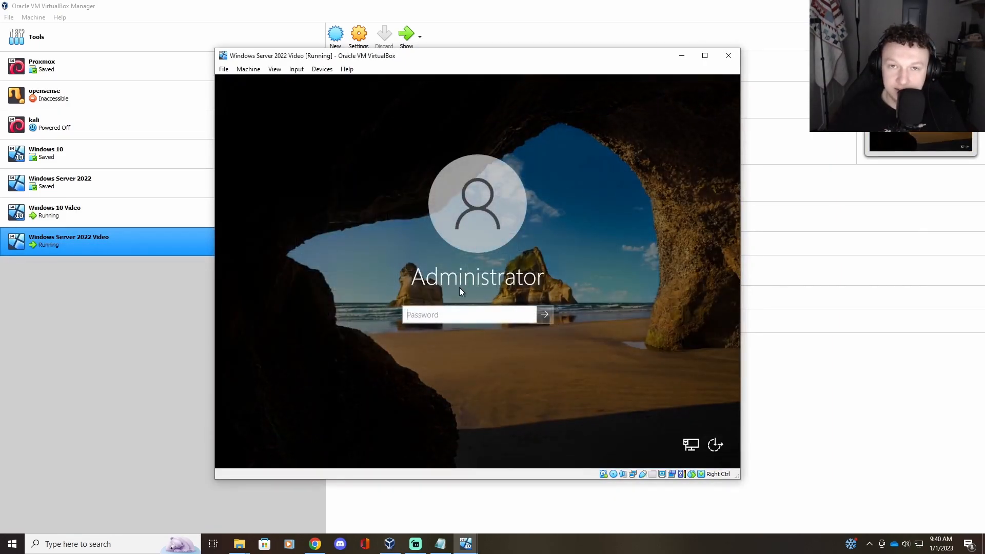
type("****")
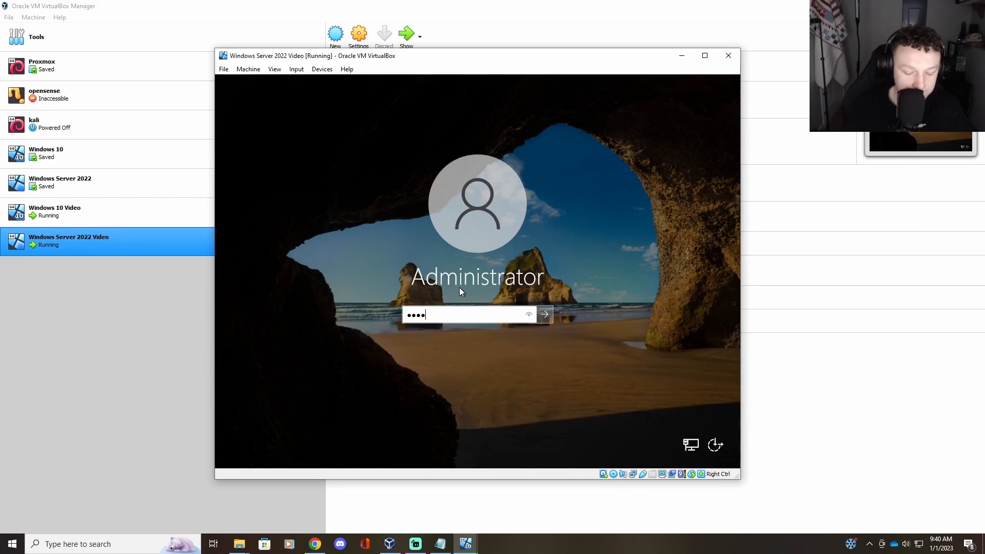
type("*****")
key("Return")
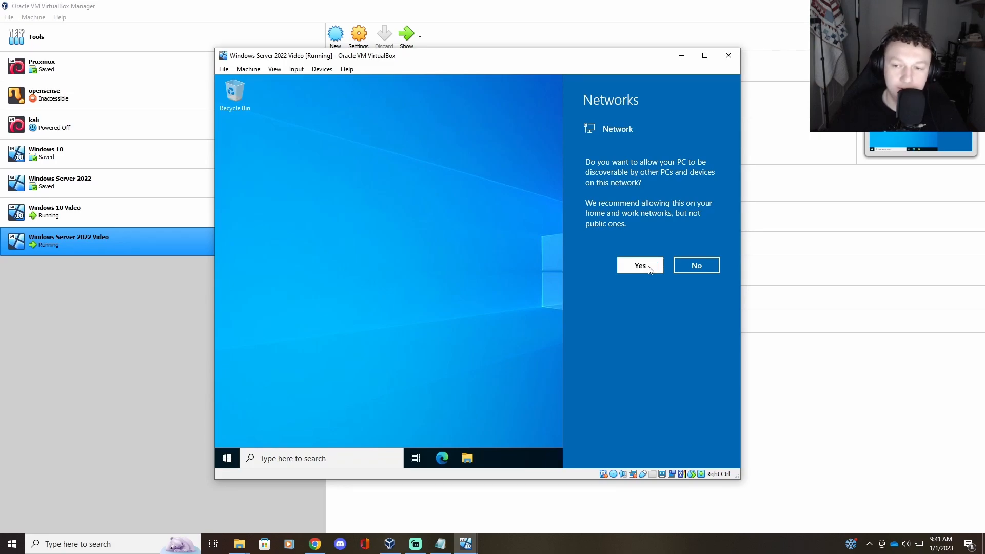
Step: Allow network discoverability on the server, then power off both the server and Windows 10 Video VMs
left_click(644, 266)
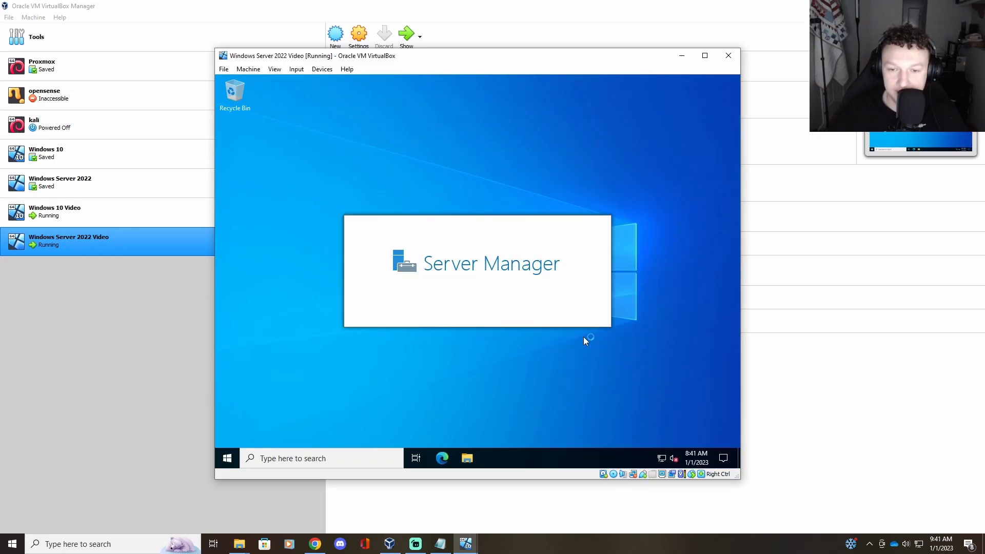
left_click(722, 60)
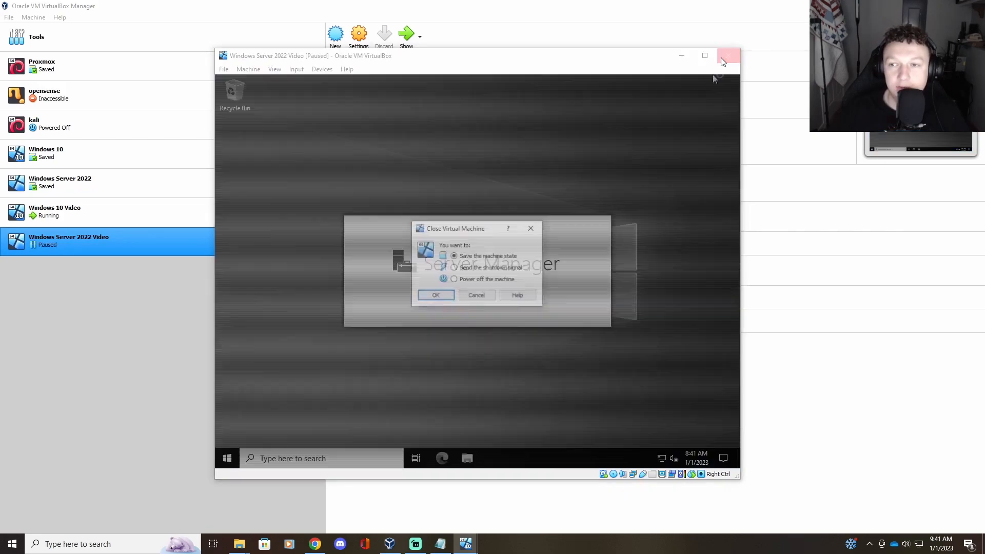
left_click(454, 279)
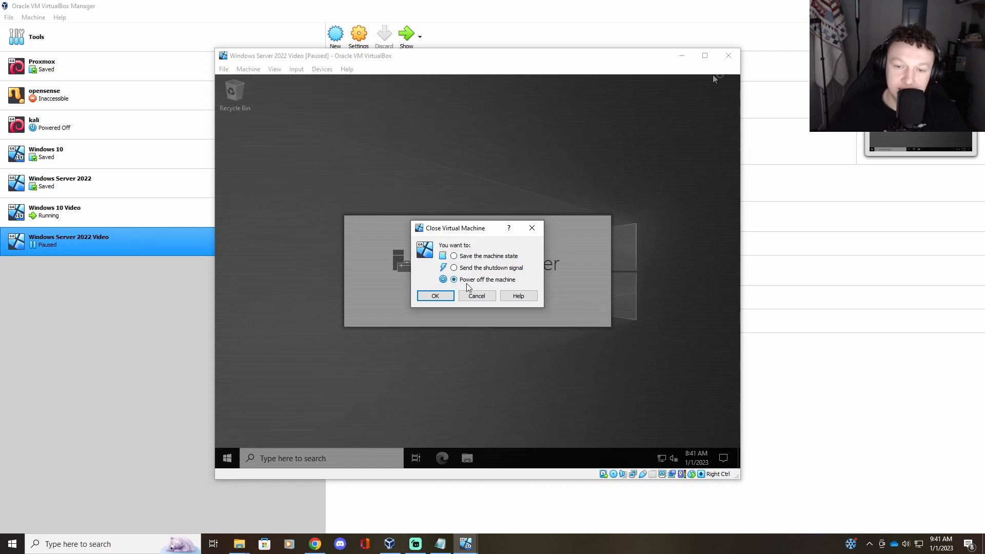
left_click(435, 296)
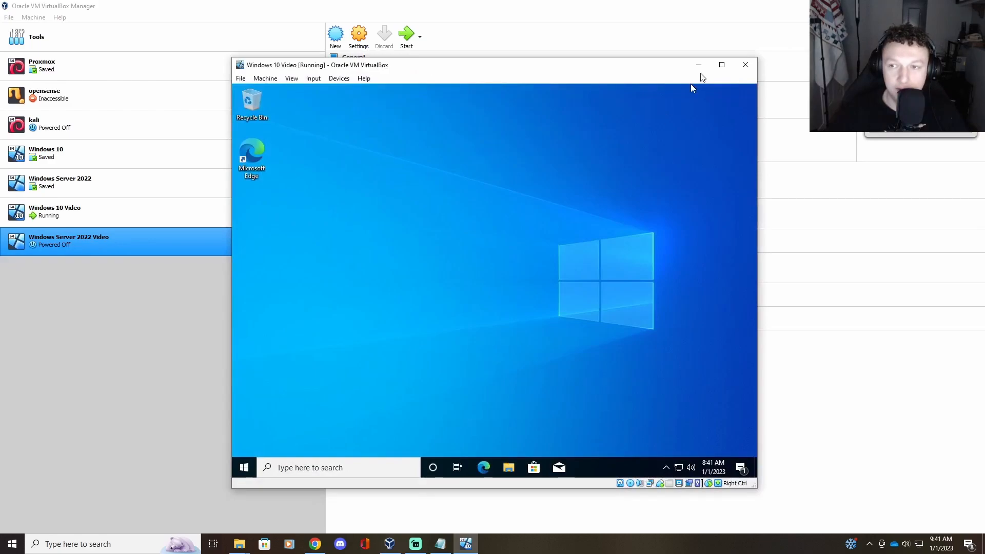
left_click(745, 64)
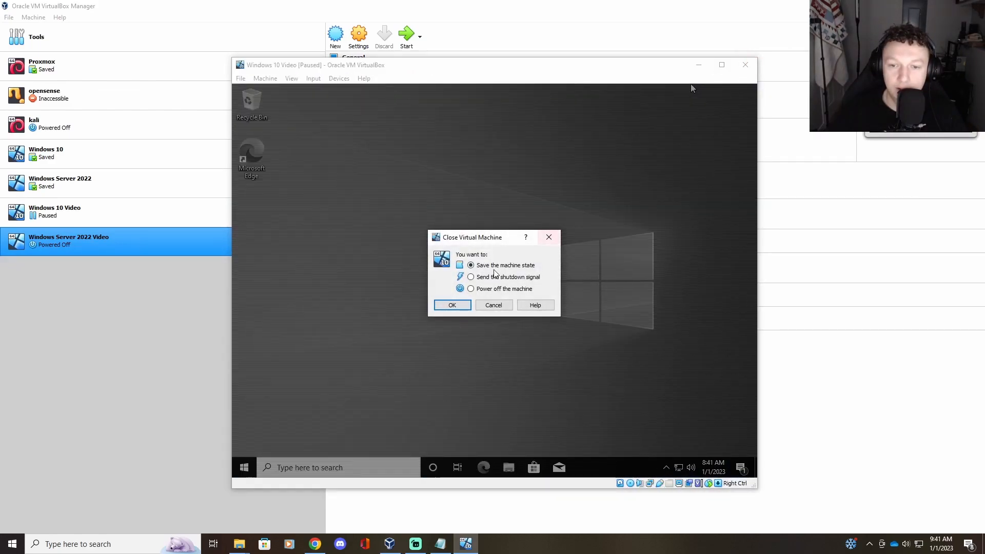
left_click(452, 305)
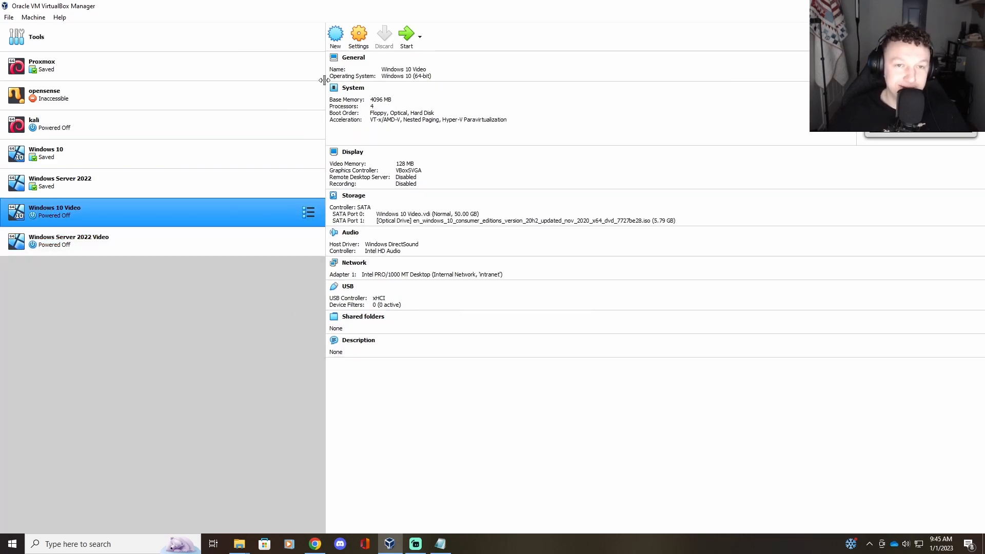
Step: Return the Windows 10 Video adapter to Internal Network after briefly trying Bridged Adapter
left_click(359, 35)
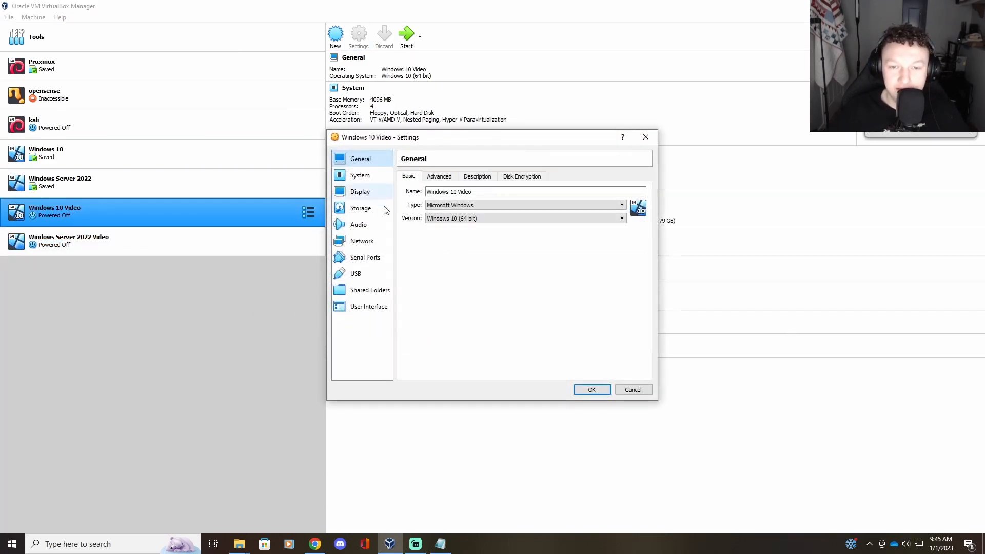
left_click(360, 241)
left_click(479, 203)
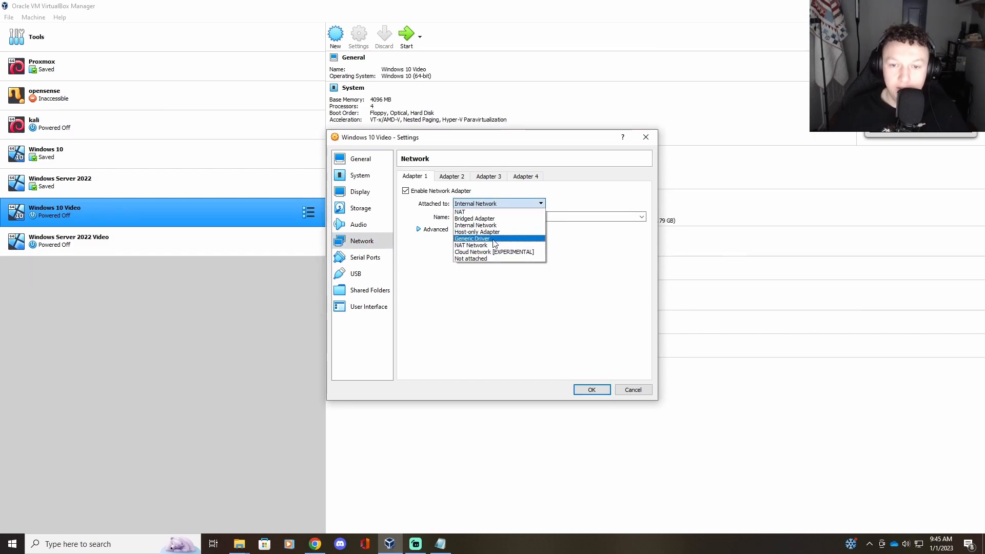
left_click(496, 219)
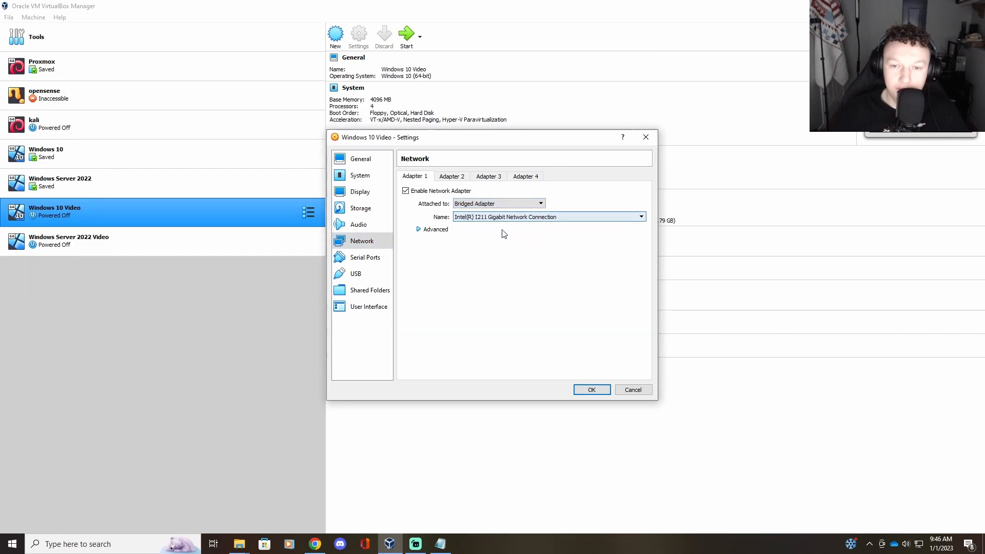
left_click(534, 217)
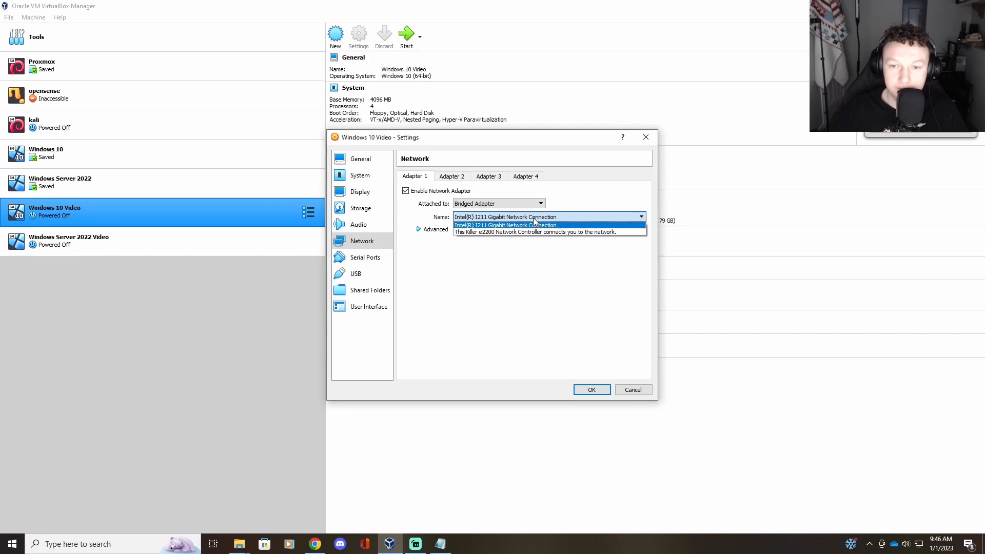
left_click(534, 218)
left_click(503, 204)
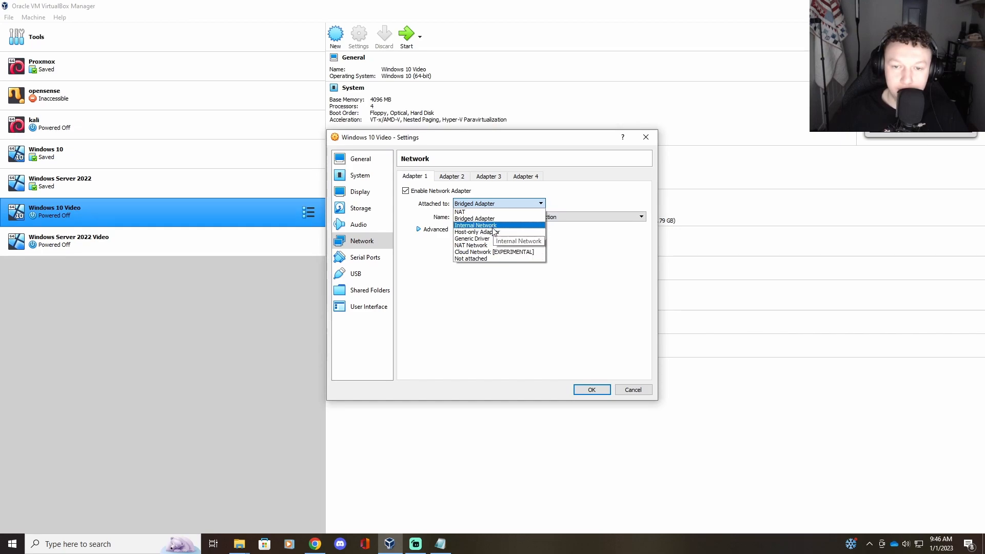
left_click(493, 227)
Step: Rename the Windows 10 Video internal network from intranet to Test1 and save
left_click(547, 217)
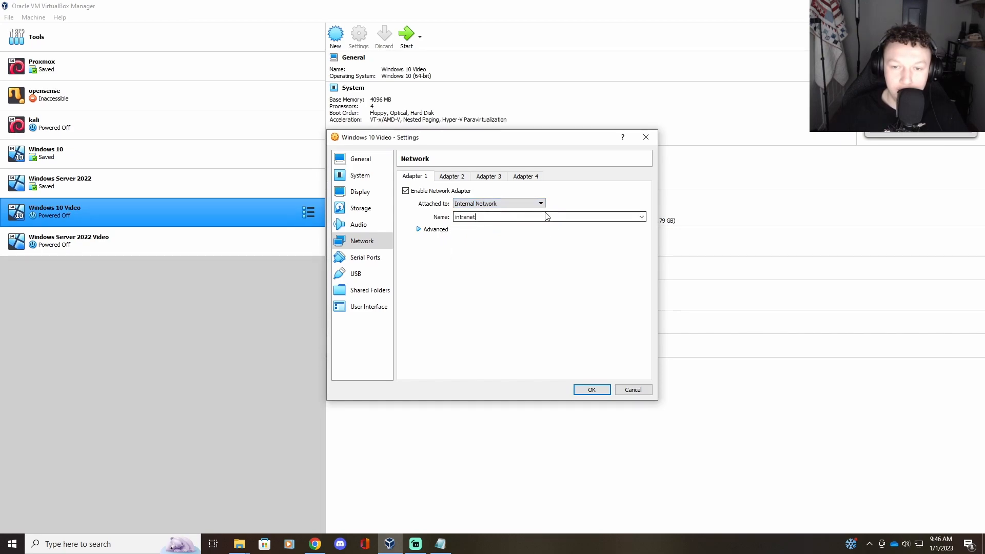
left_click(641, 218)
left_click(641, 218)
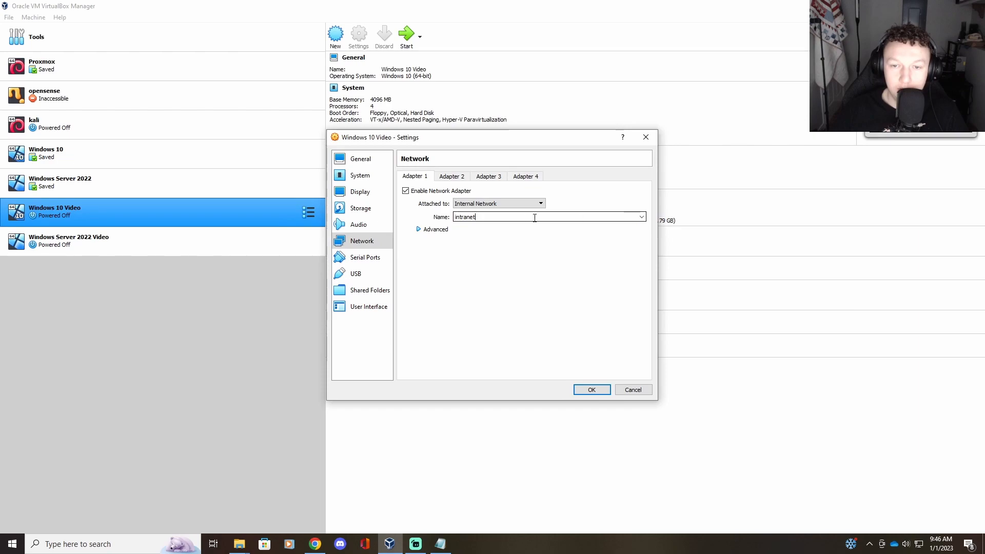
key("BackSpace")
key("BackSpace")
key("BackSpace")
key("BackSpace")
key("BackSpace")
key("BackSpace")
key("BackSpace")
key("BackSpace")
type("Test1")
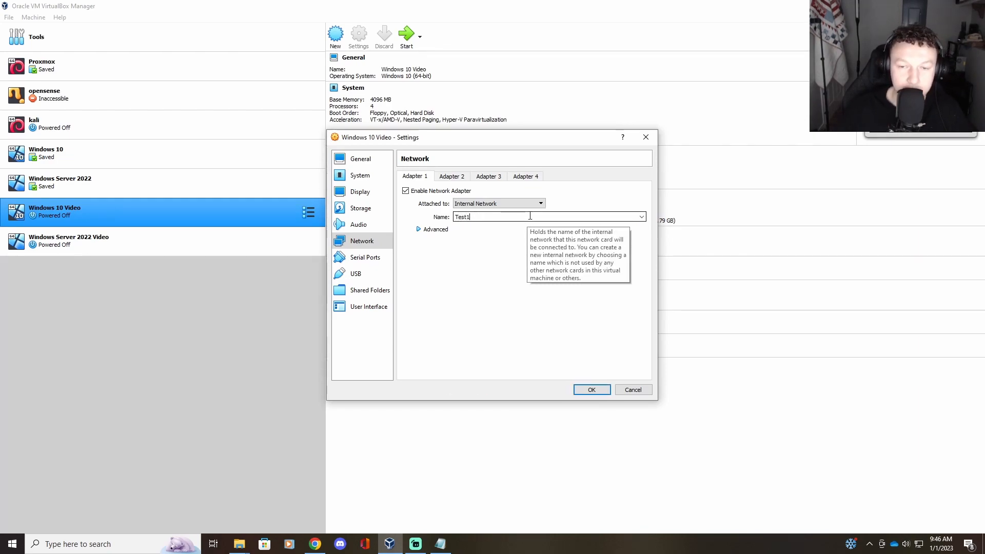
left_click(595, 392)
Step: Put Windows Server 2022 Video on internal network Test1 too, then start Windows 10 Video
left_click(195, 249)
left_click(359, 34)
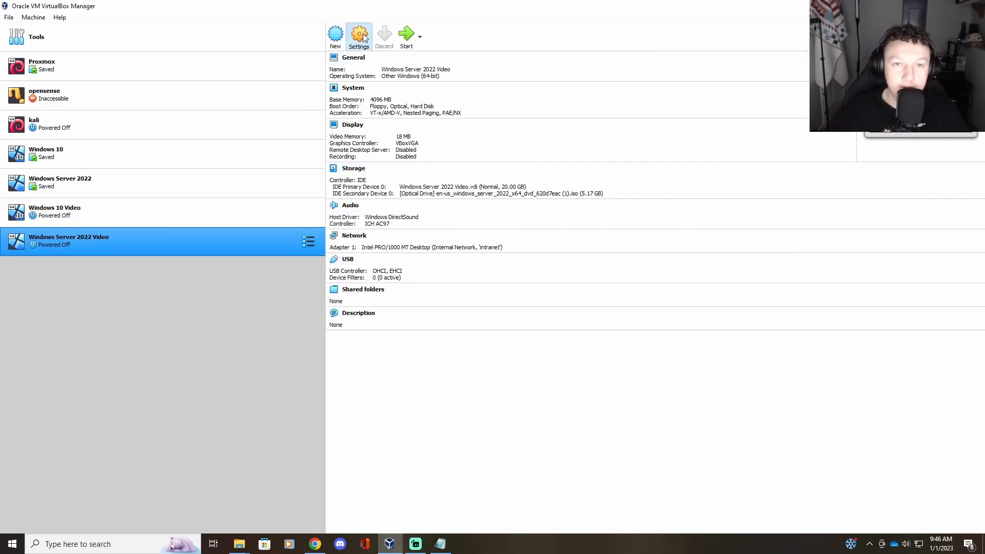
left_click(366, 245)
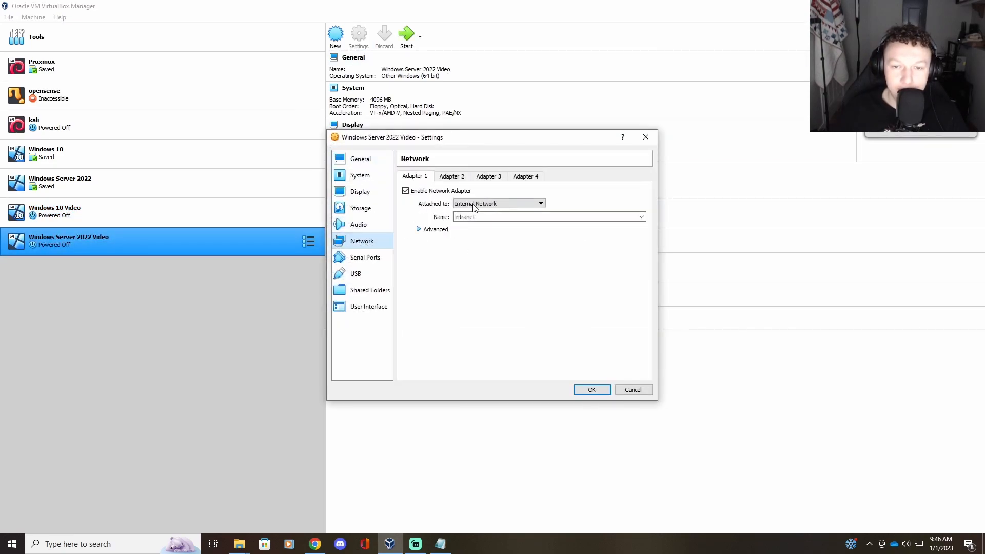
left_click(511, 216)
left_click(642, 217)
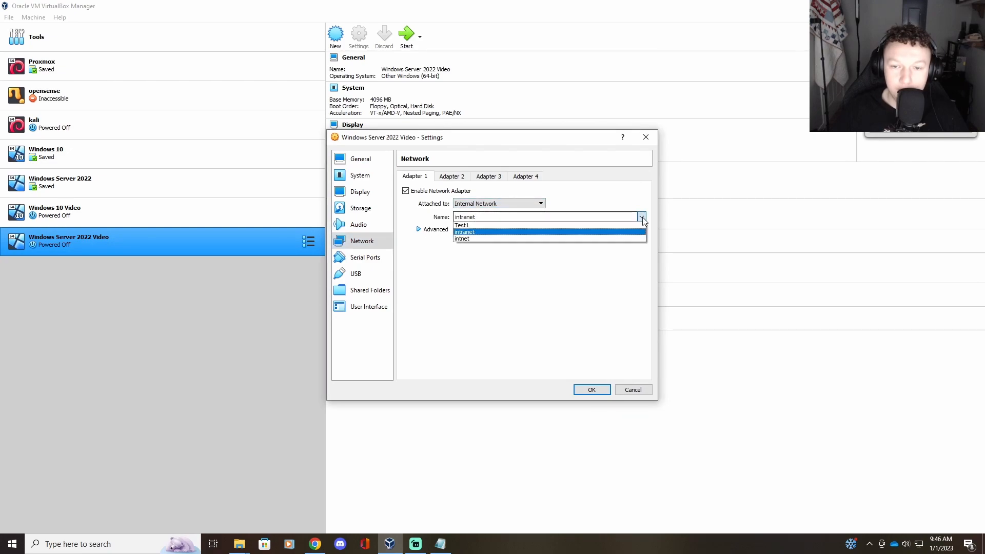
left_click(567, 234)
left_click(592, 390)
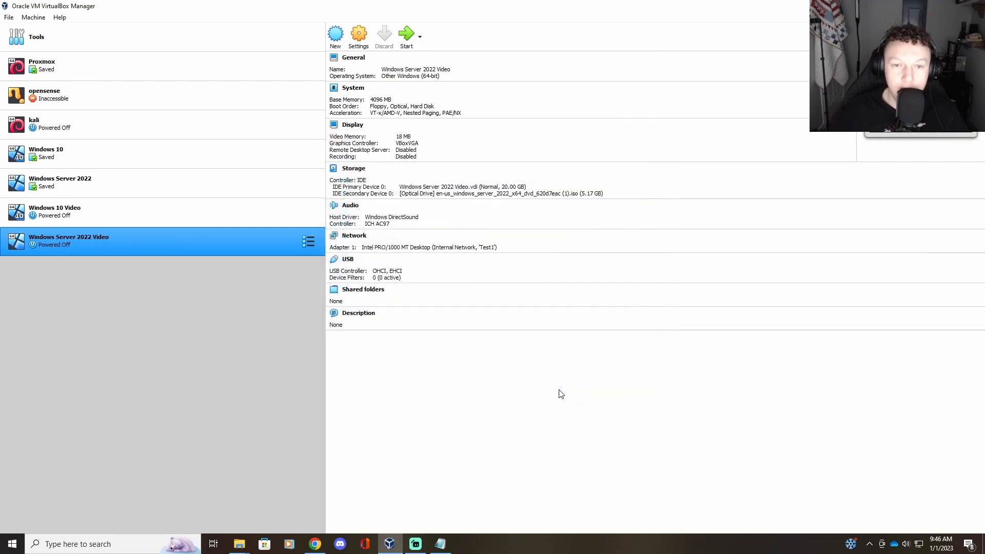
left_click(146, 222)
left_click(408, 45)
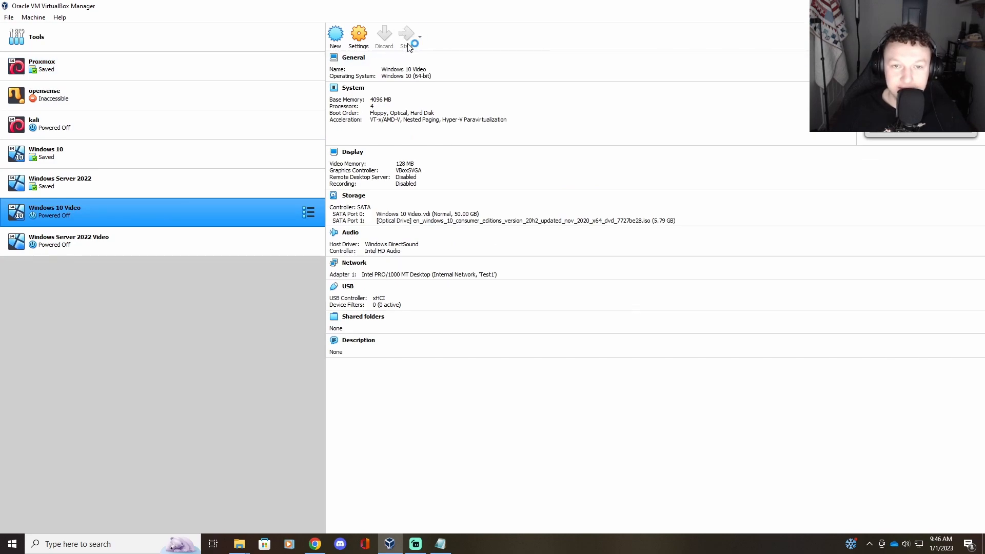
Step: Start Windows Server 2022 Video and bring its window to the front
left_click(214, 235)
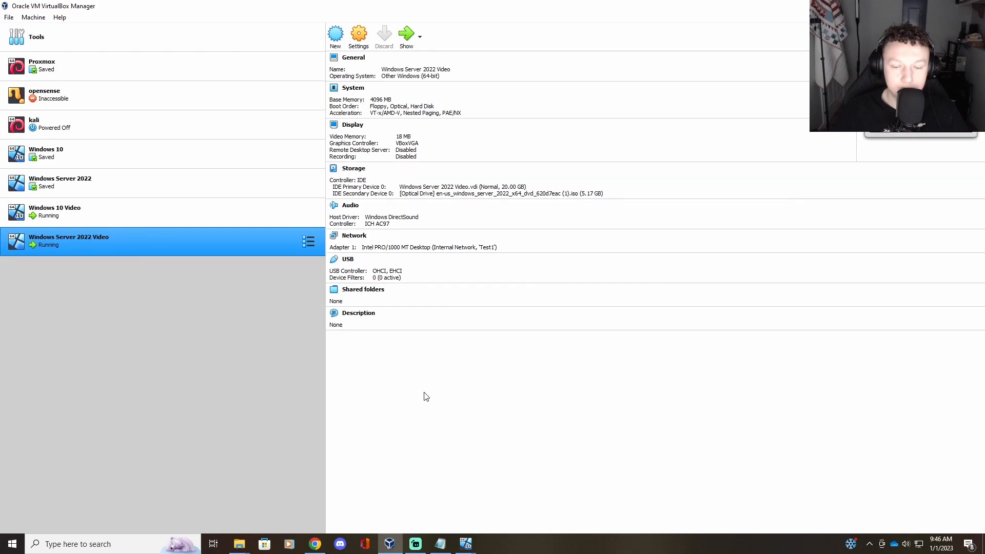
left_click(466, 543)
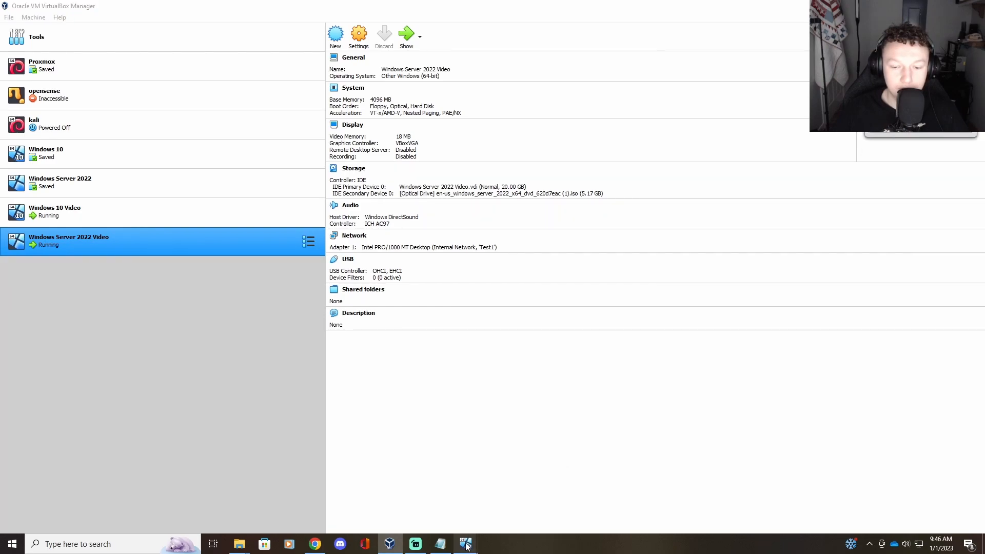
left_click(453, 516)
left_click(466, 542)
left_click(508, 525)
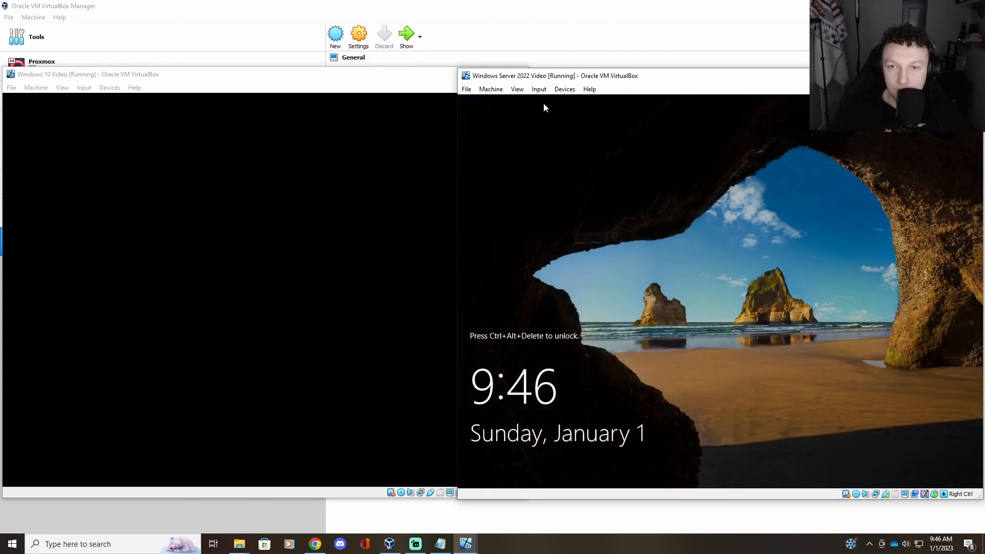
Step: Unlock the server VM by sending Ctrl+Alt+Del from the Soft Keyboard
left_click(539, 90)
mouse_move(549, 102)
left_click(639, 115)
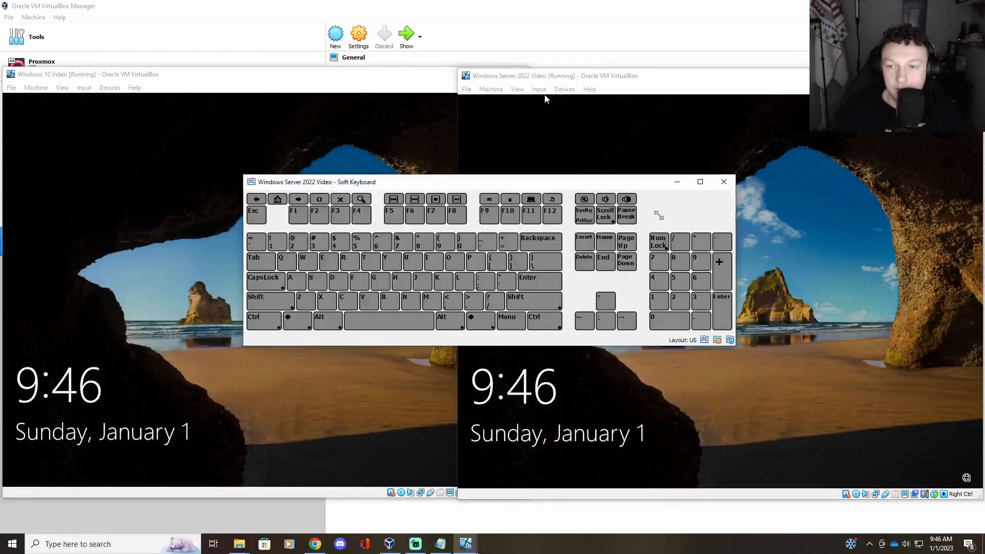
left_click(264, 321)
left_click(327, 321)
left_click(585, 261)
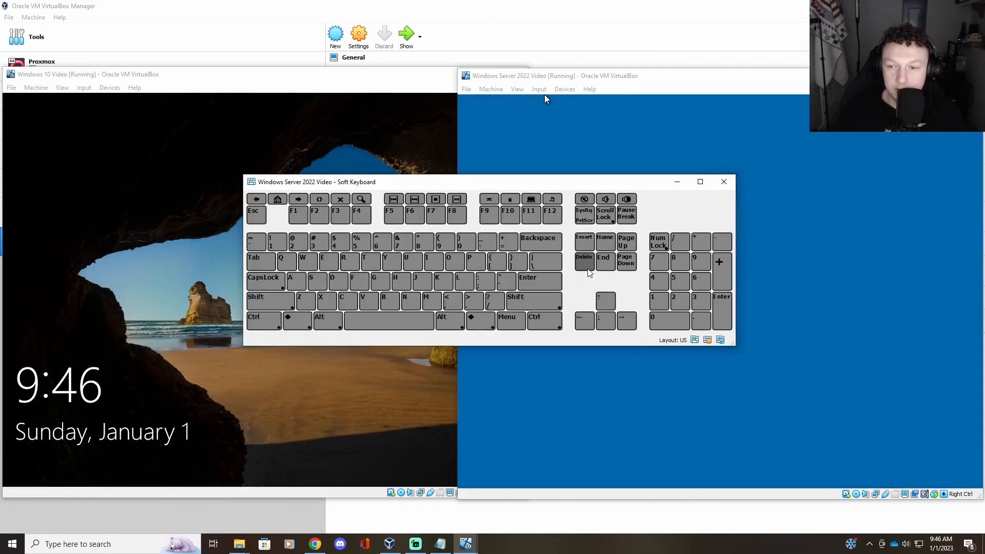
left_click(724, 181)
Step: Sign in to the Windows 10 VM and the server VM with their passwords
left_click(253, 348)
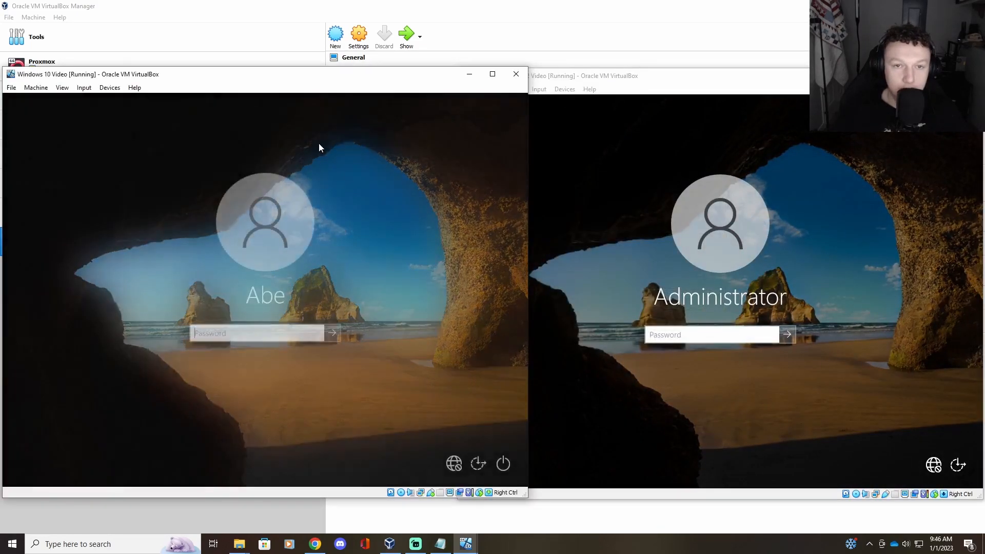
type("*********")
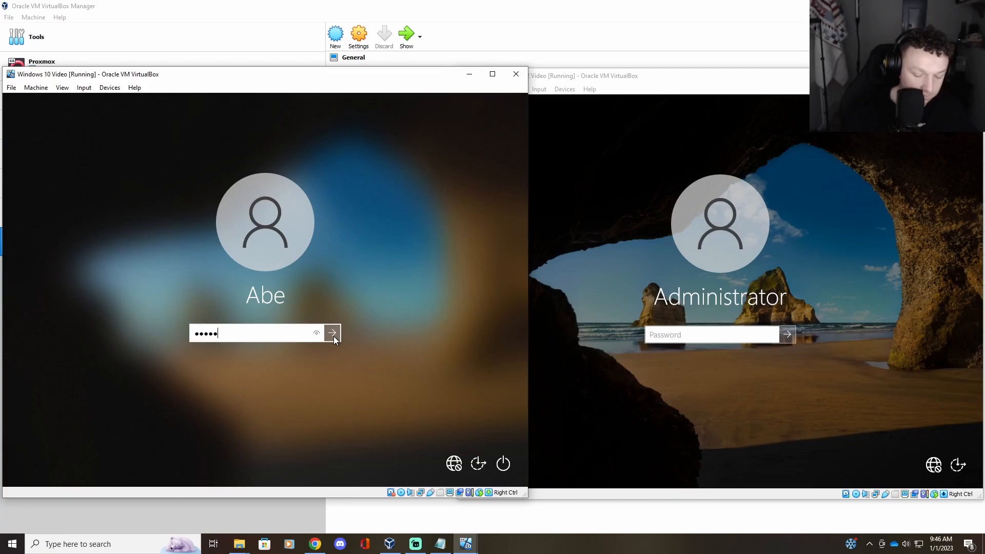
key("Return")
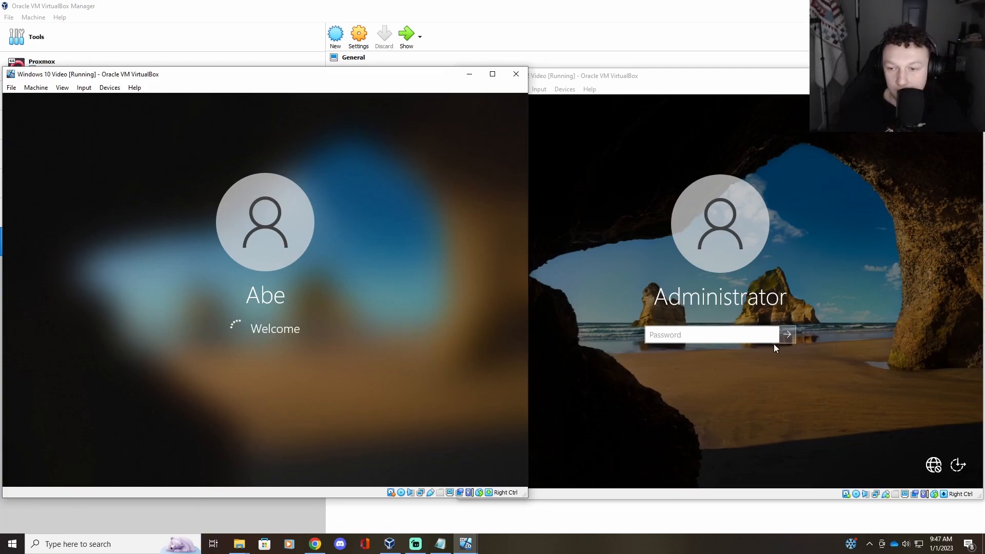
left_click(731, 336)
type("********")
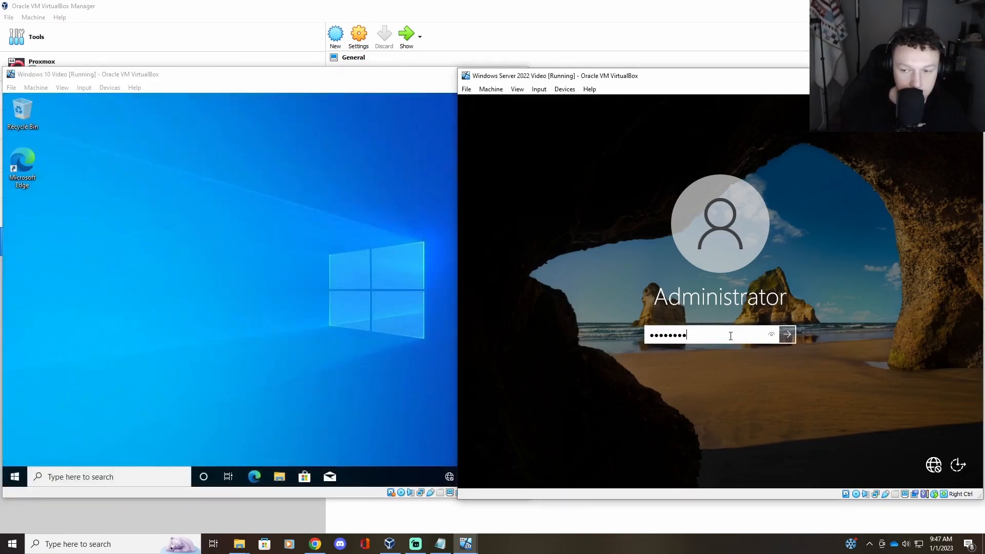
key("Return")
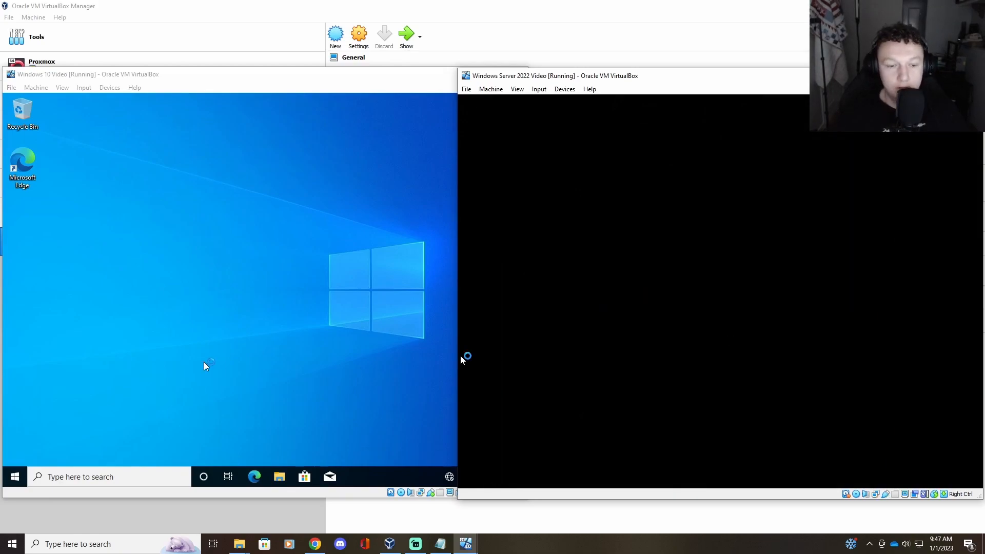
Step: Run ipconfig in the Windows 10 Command Prompt, showing address 169.254.213.194
left_click(163, 475)
type("cmd")
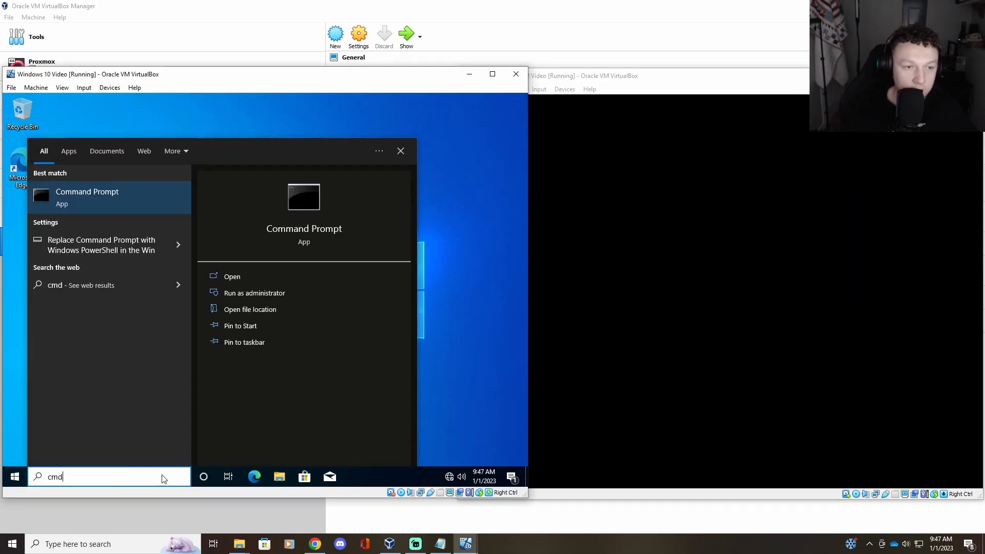
key("Return")
type("ipconfig")
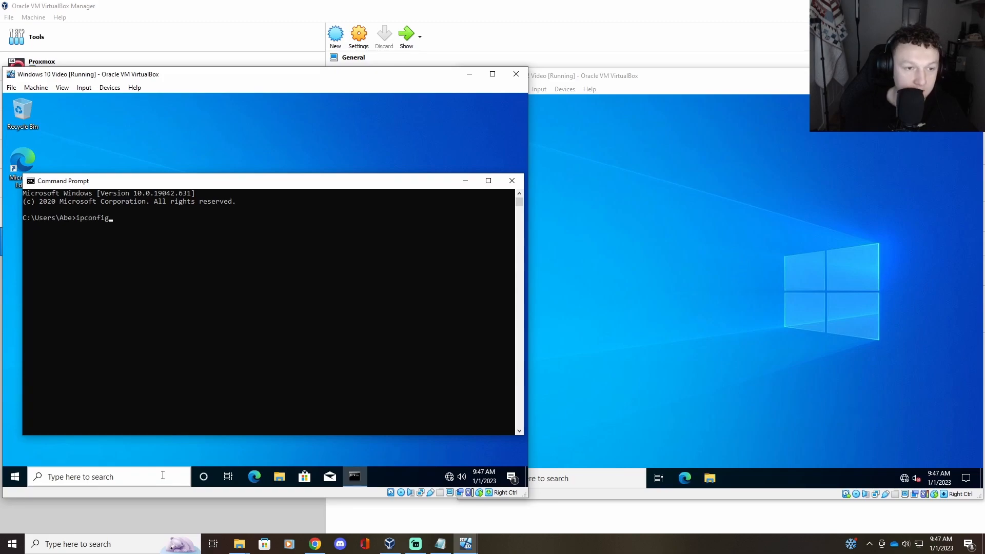
key("Return")
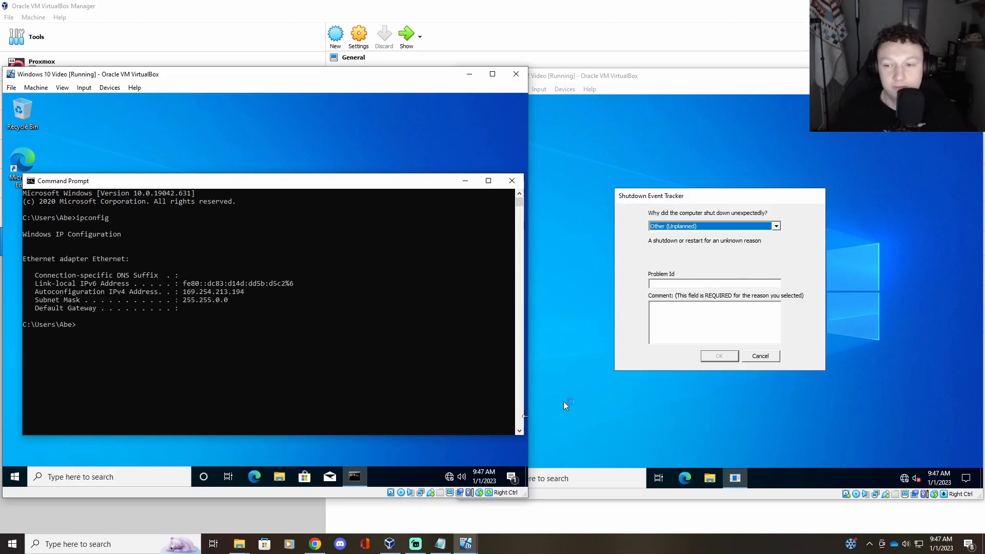
Step: Run ipconfig in the server's Command Prompt, showing address 169.254.145.188
left_click(611, 476)
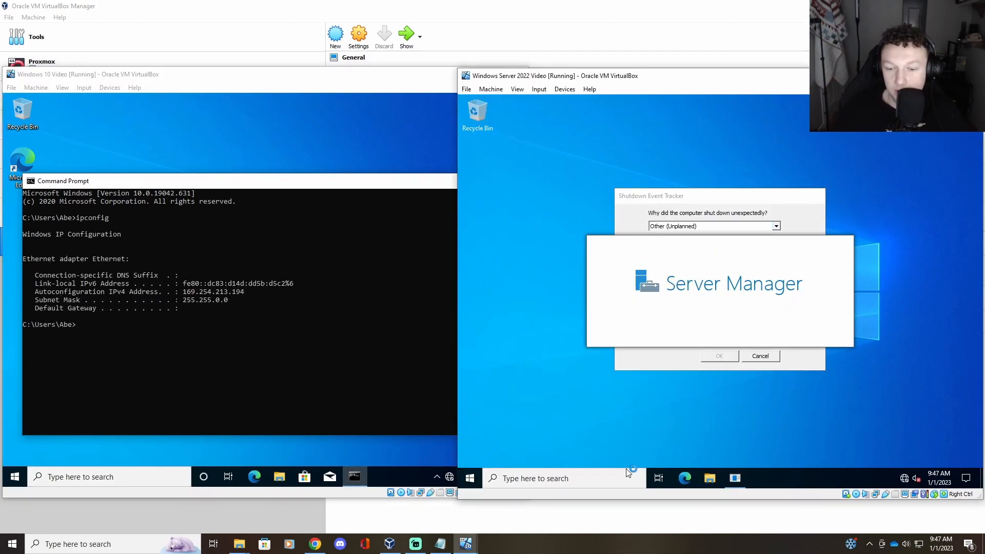
key("super")
left_click(609, 474)
type("cmd")
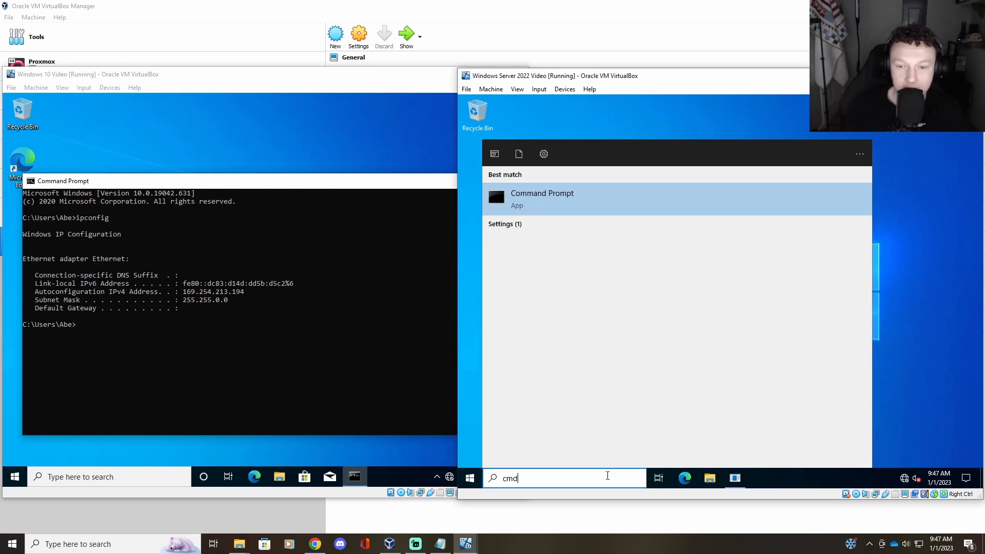
key("Return")
type("ipconfig")
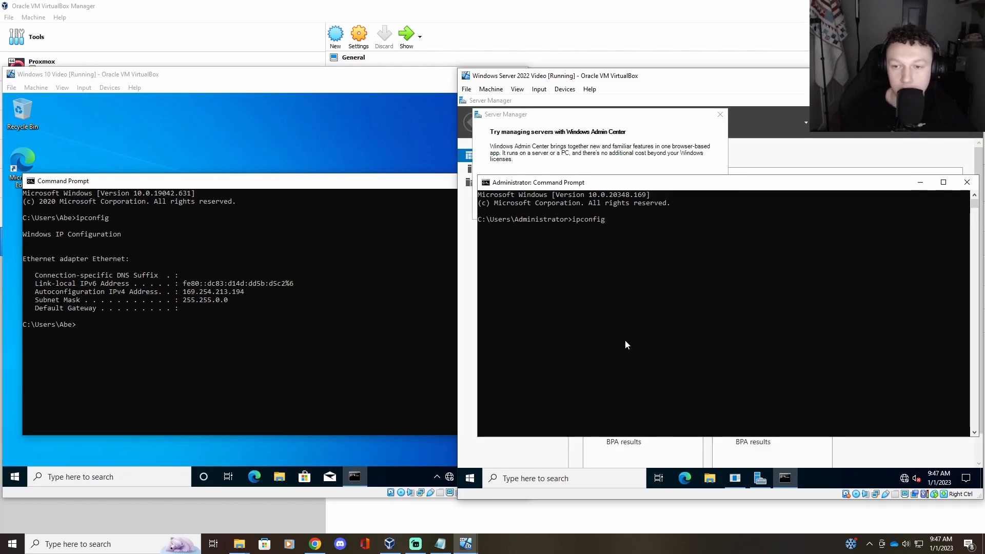
key("Return")
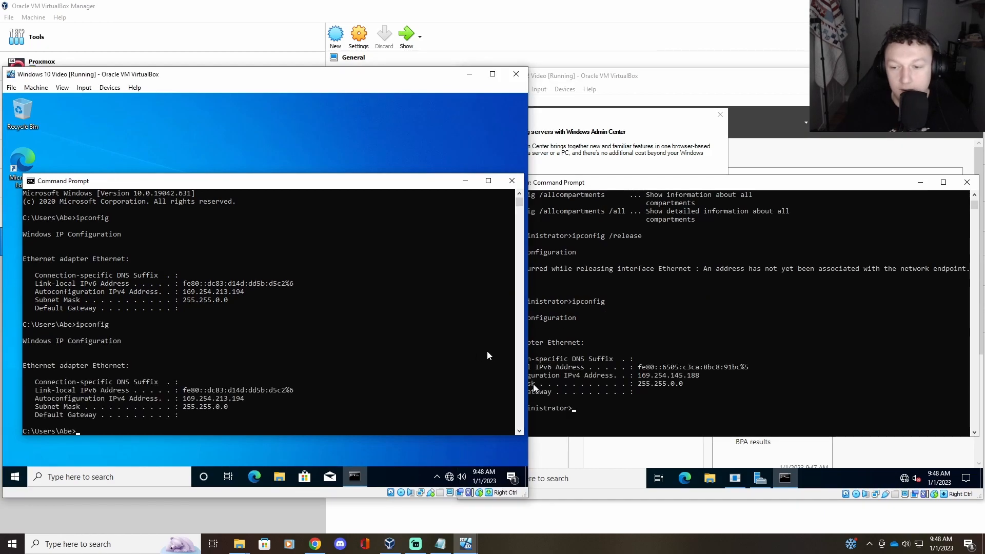
scroll(460, 356, "down", 2)
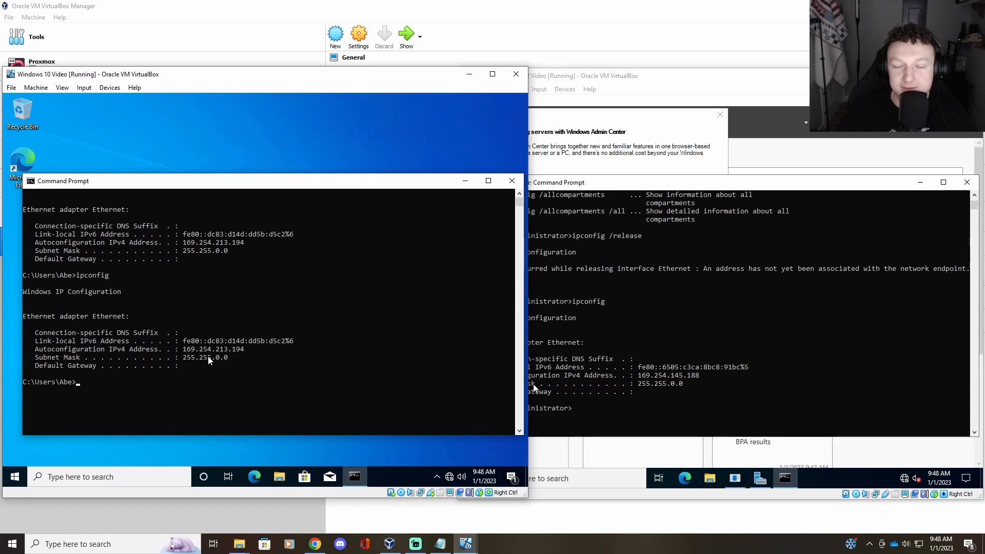
left_click_drag(662, 78, 667, 79)
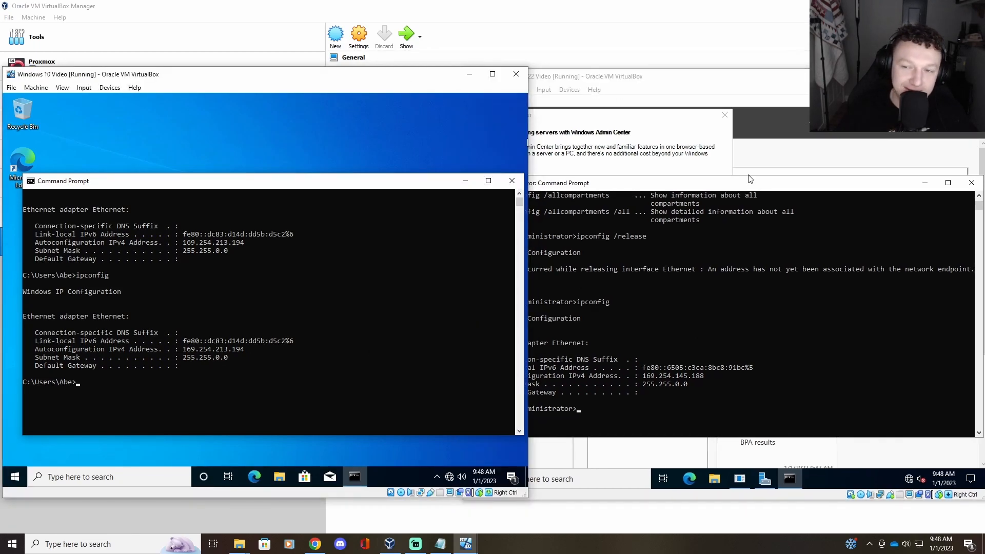
left_click(371, 77)
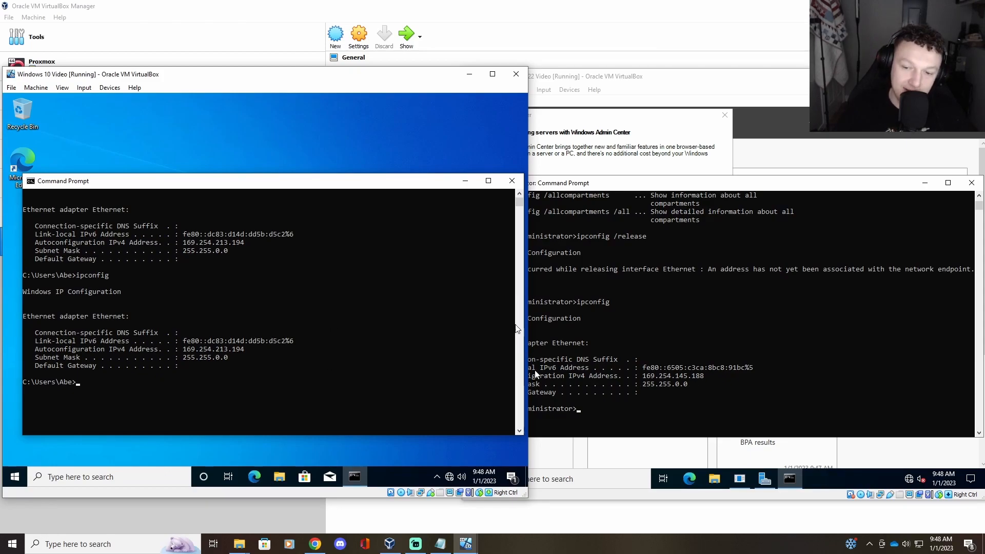
Step: Ping the server's address from the Windows 10 console, which gets no replies
left_click(88, 383)
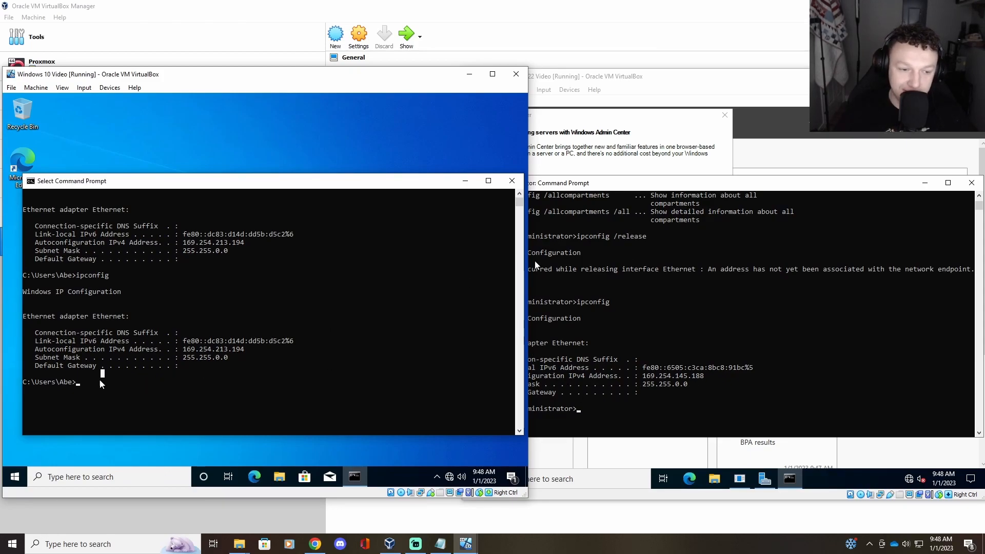
type("ping")
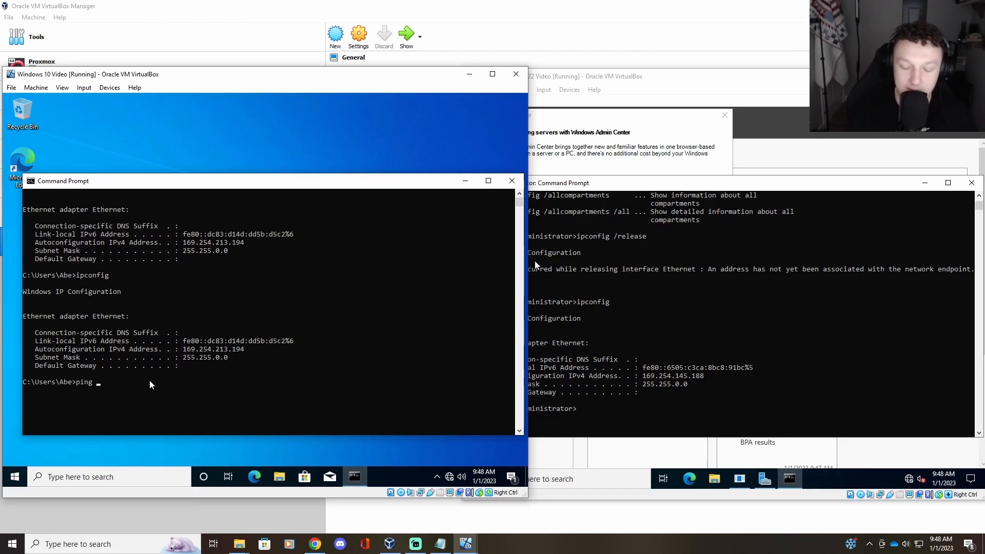
type(" 169")
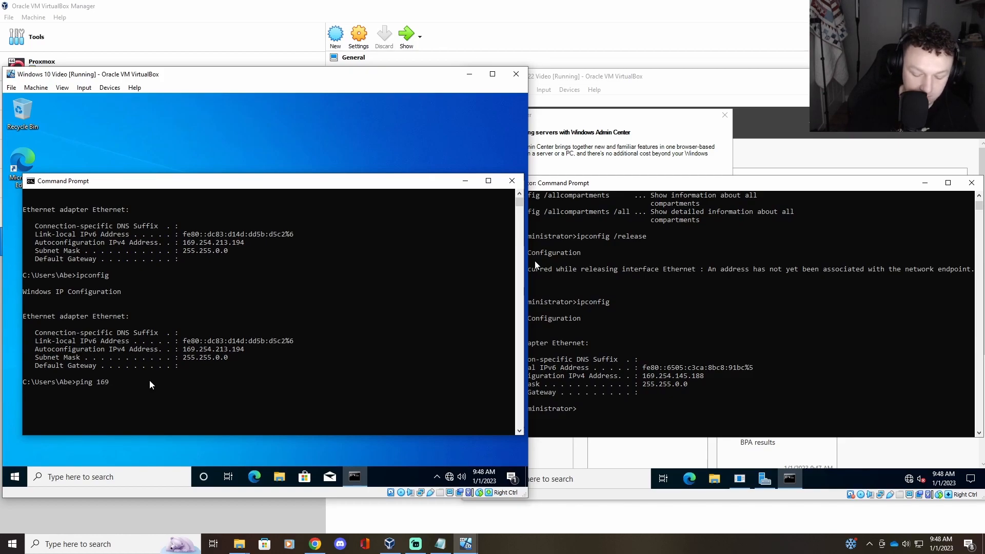
type(".2")
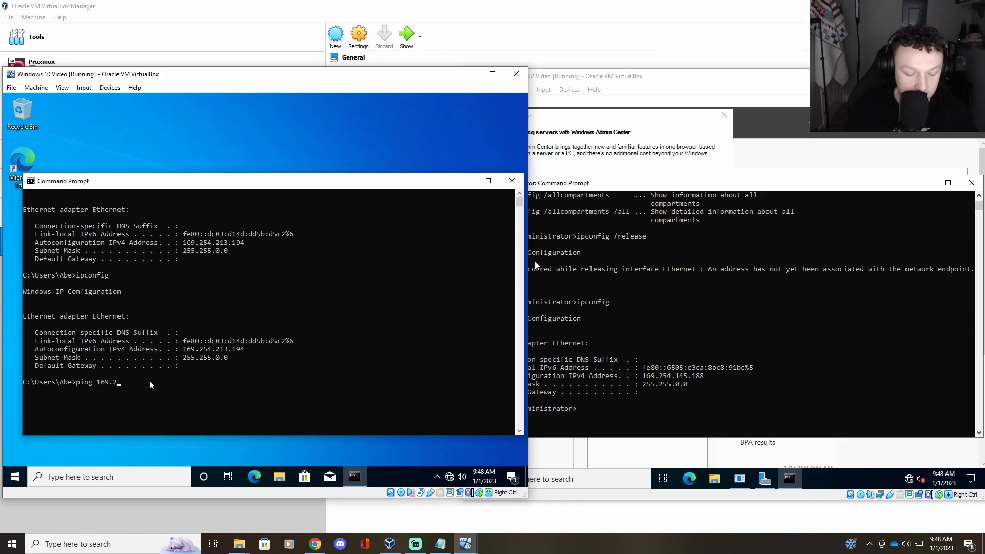
type("54.145.188")
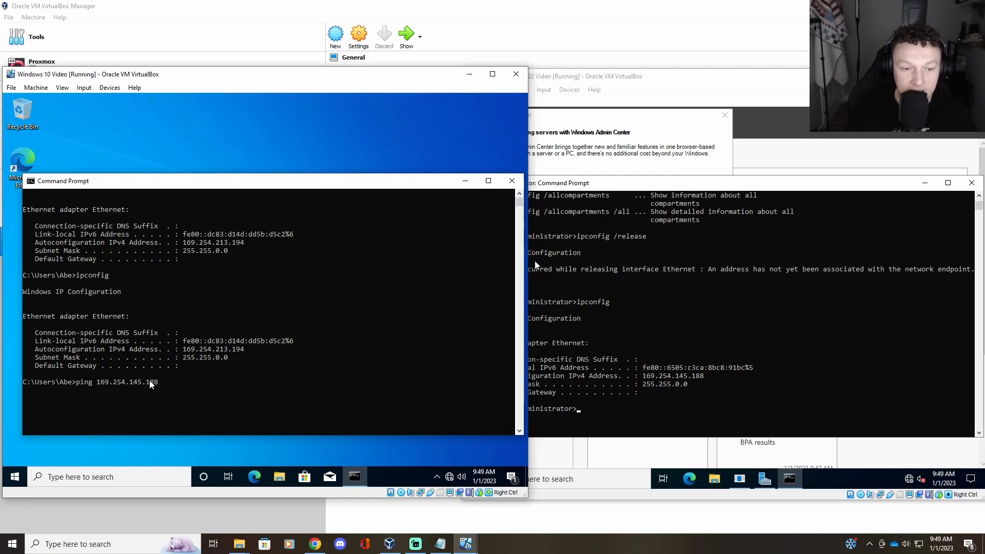
key("Return")
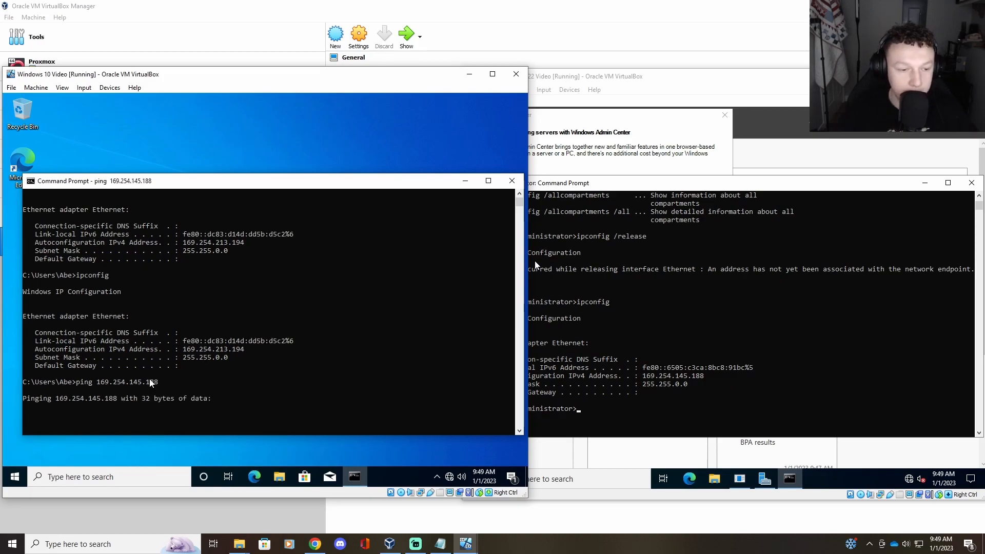
Step: Ping 169.254.145.188 from the Server 2022 console and get four replies with 0% loss
left_click(593, 411)
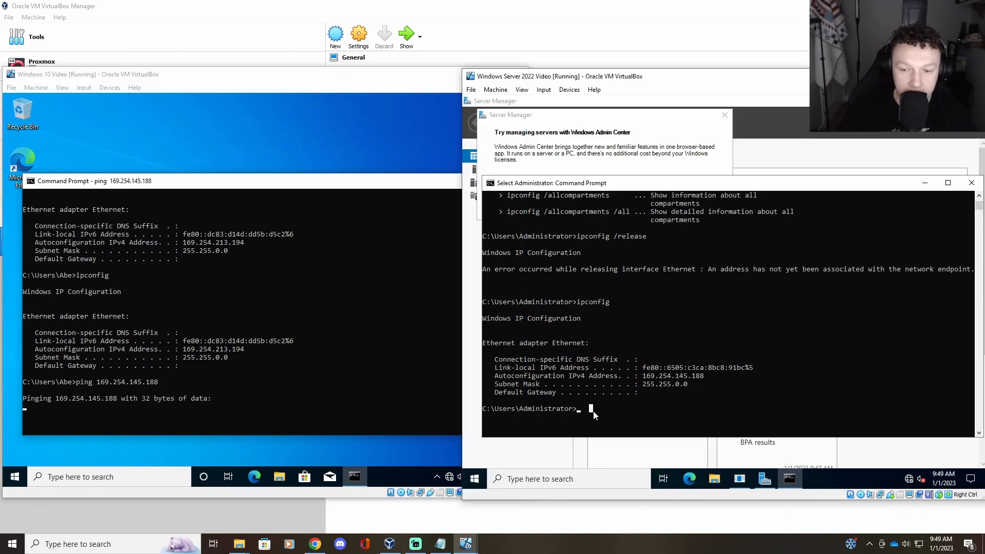
type("ping")
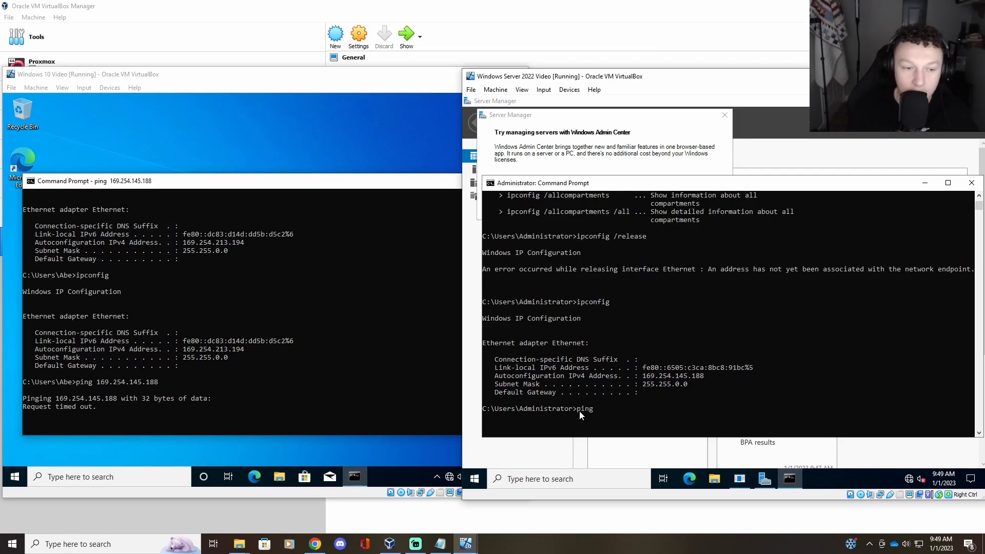
type(" 169")
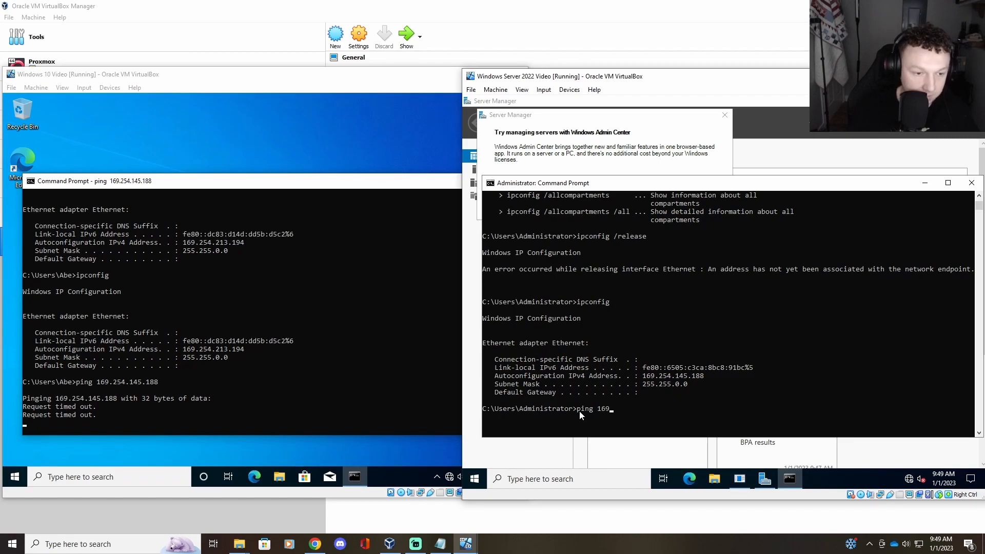
type(".25")
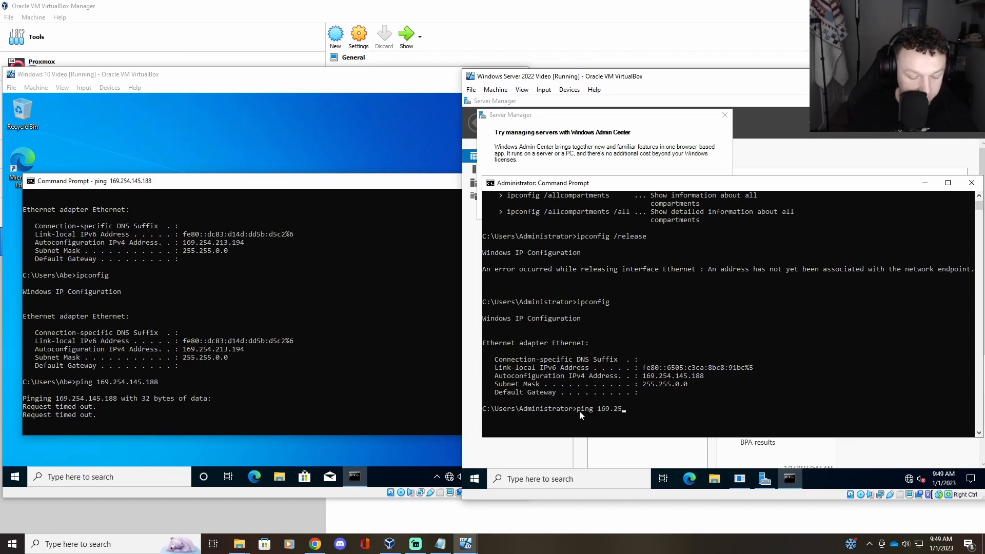
type("4.14")
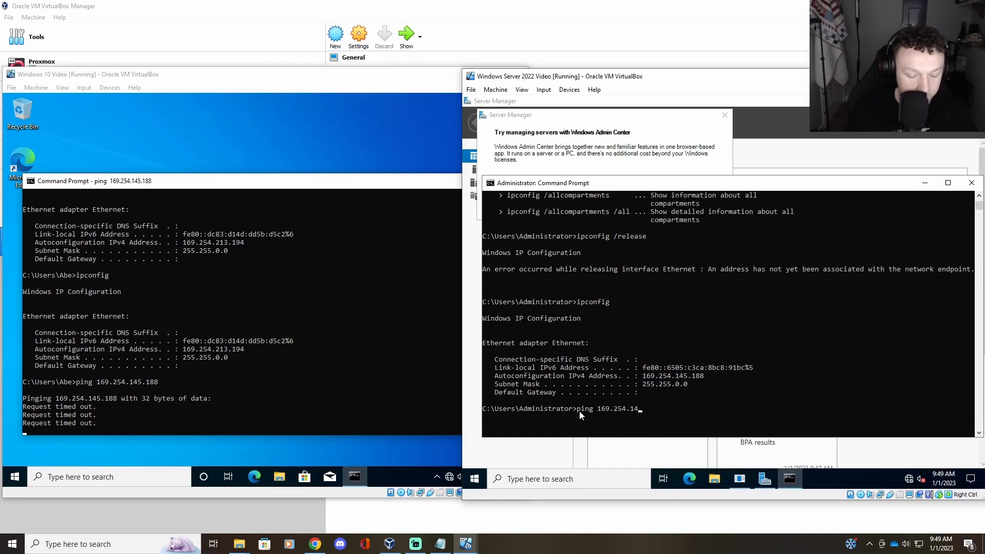
type("5.1")
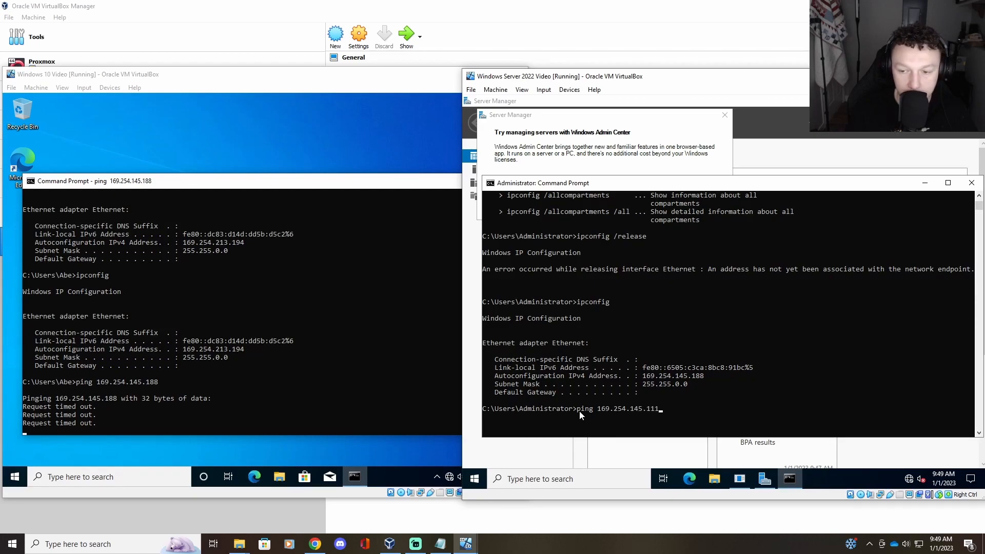
type("88")
key("Return")
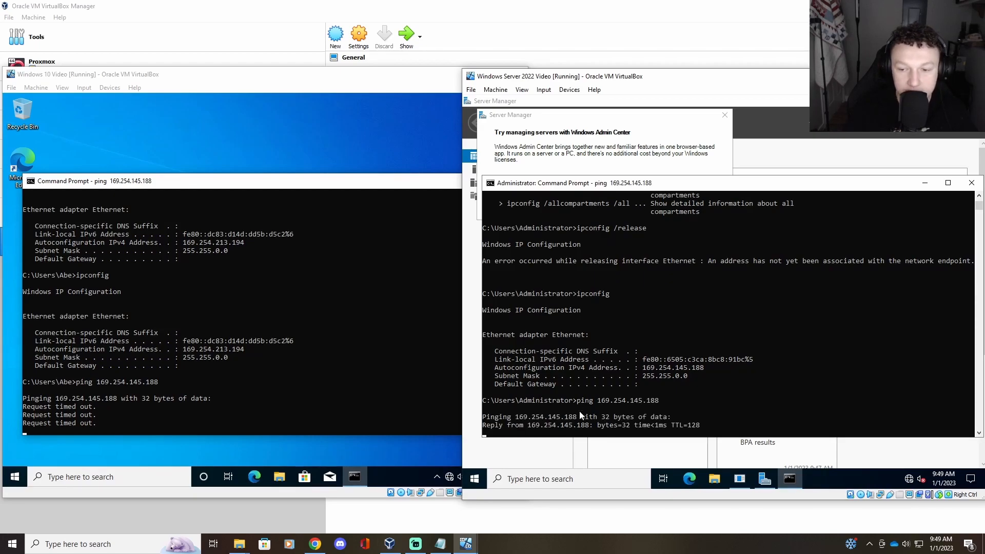
scroll(415, 362, "down", 1)
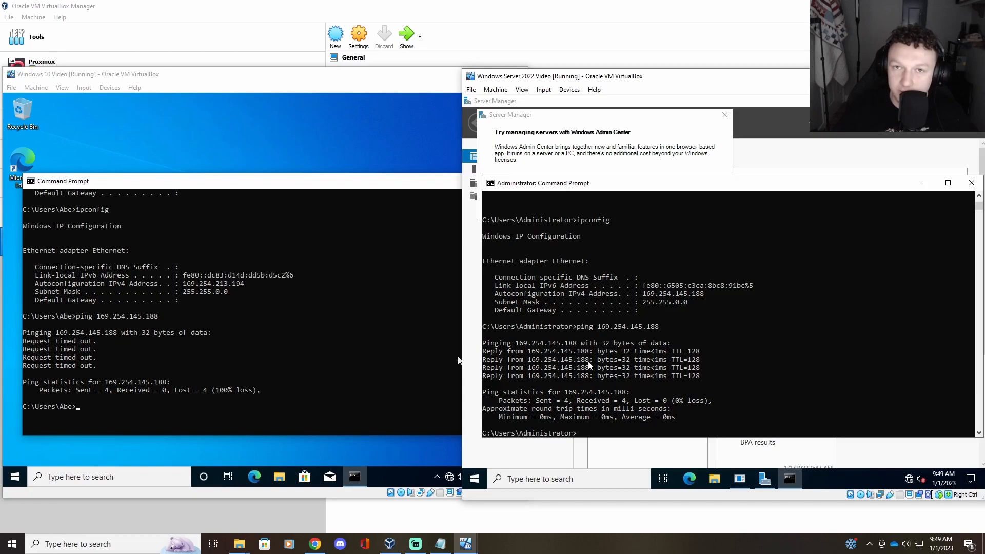
Step: Search 'firewall' on the Server 2022 VM and launch Windows Defender Firewall with Advanced Security
left_click(286, 349)
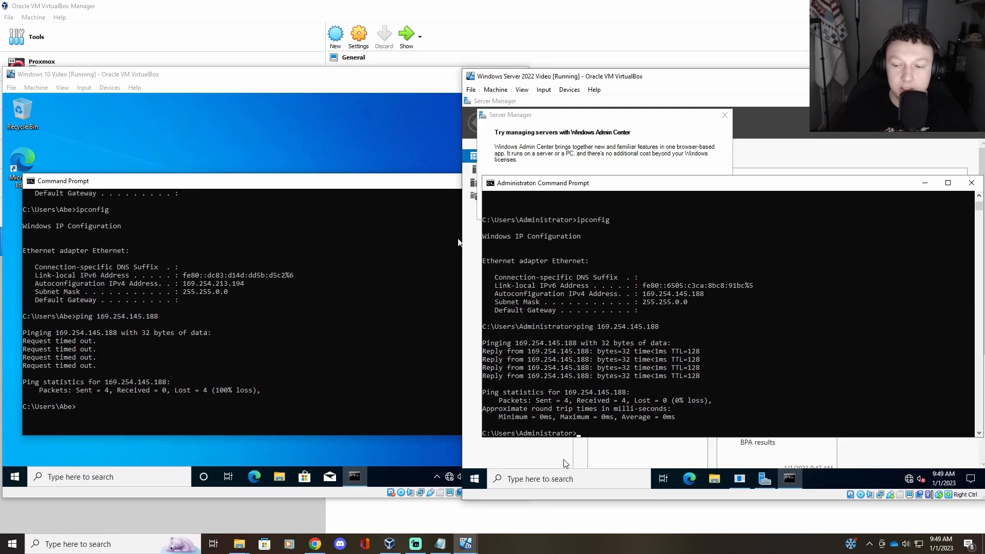
left_click(604, 478)
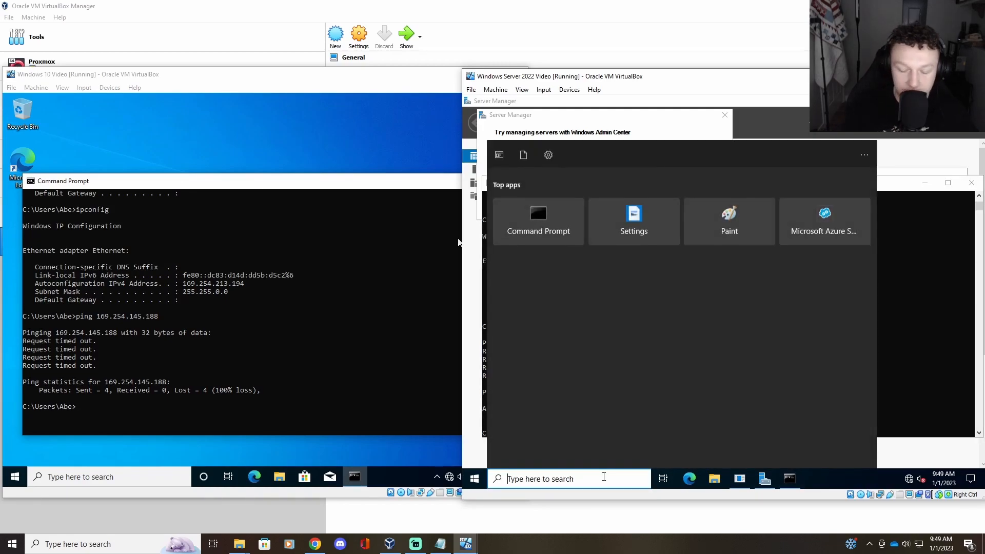
type("firewall")
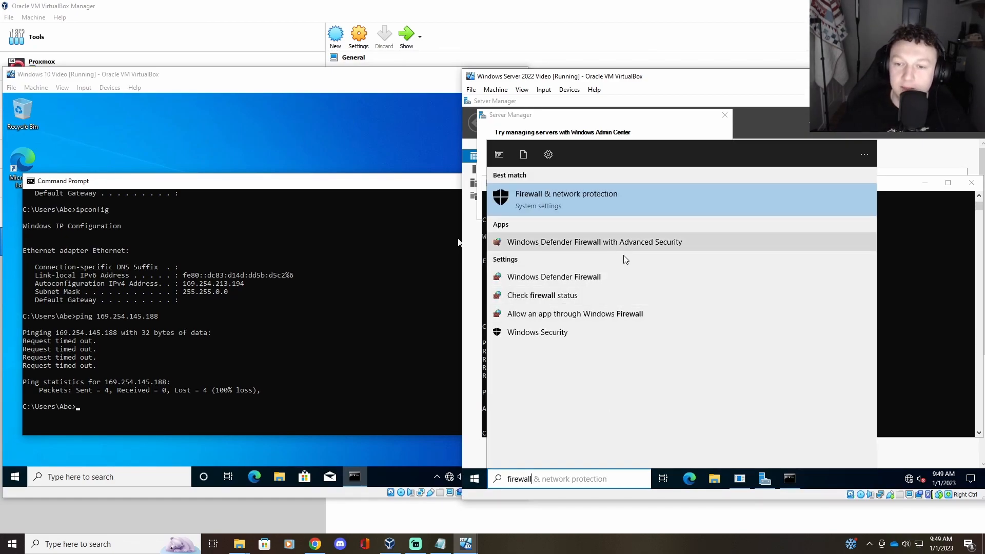
left_click(611, 241)
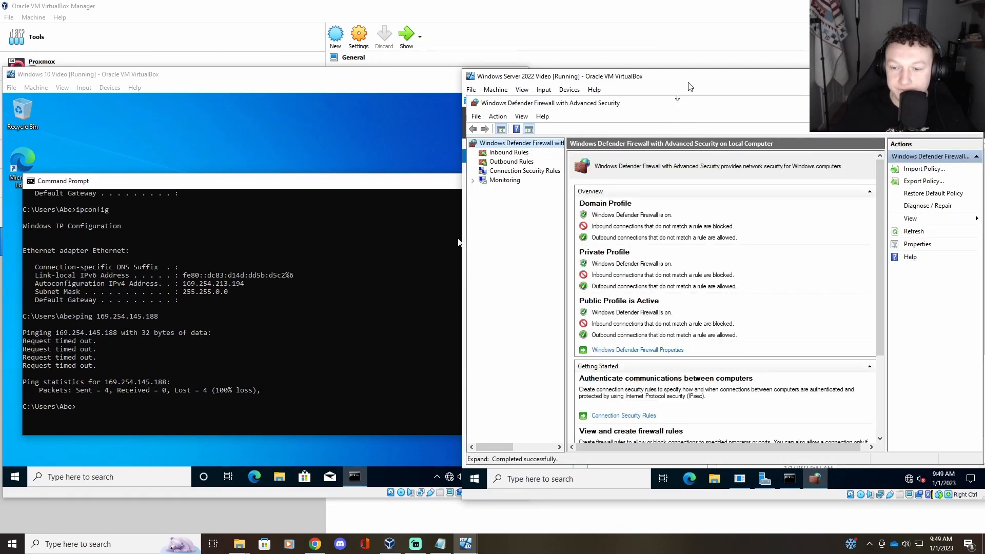
scroll(681, 261, "down", 4)
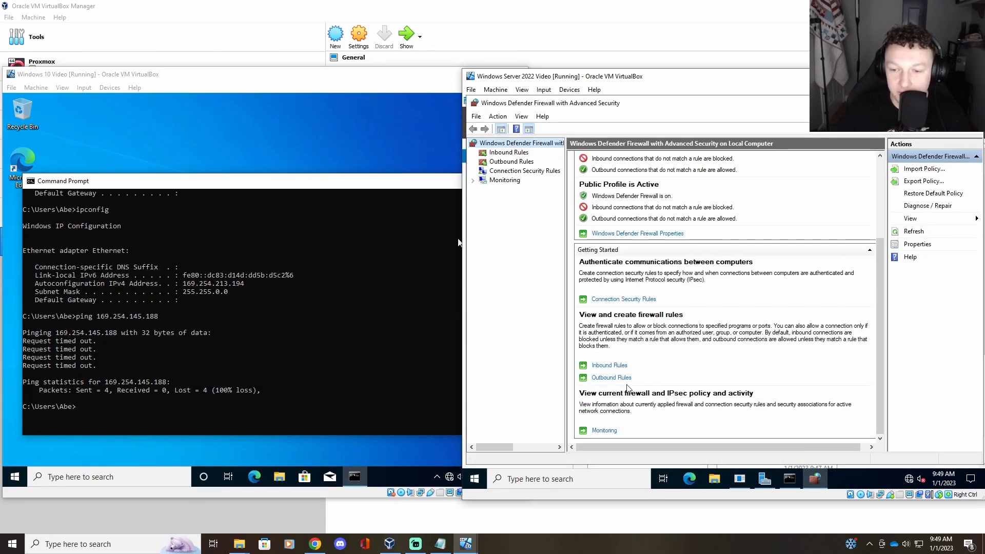
Step: Show Inbound Rules and scroll to the disabled Core Networking Diagnostics – ICMP Echo Request rules
left_click(624, 365)
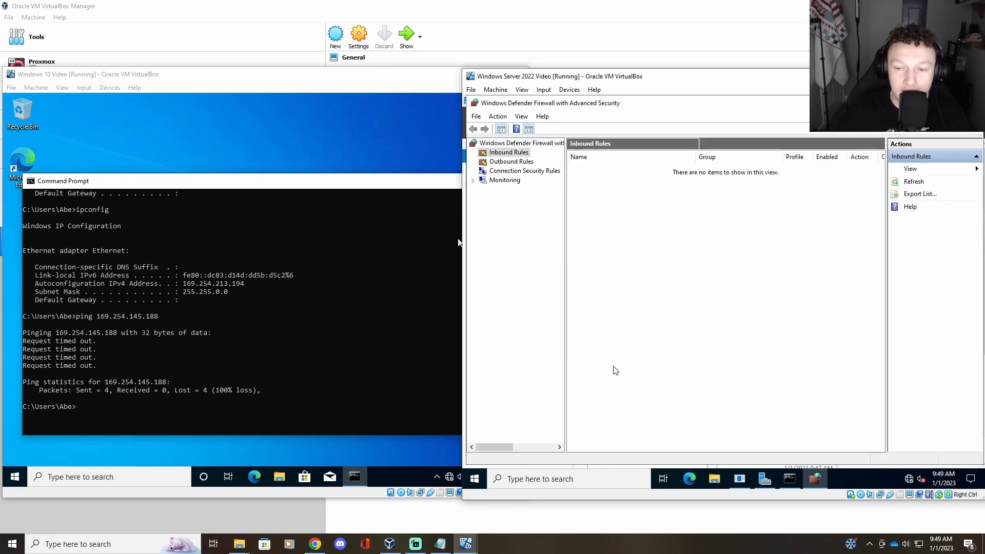
scroll(753, 302, "down", 8)
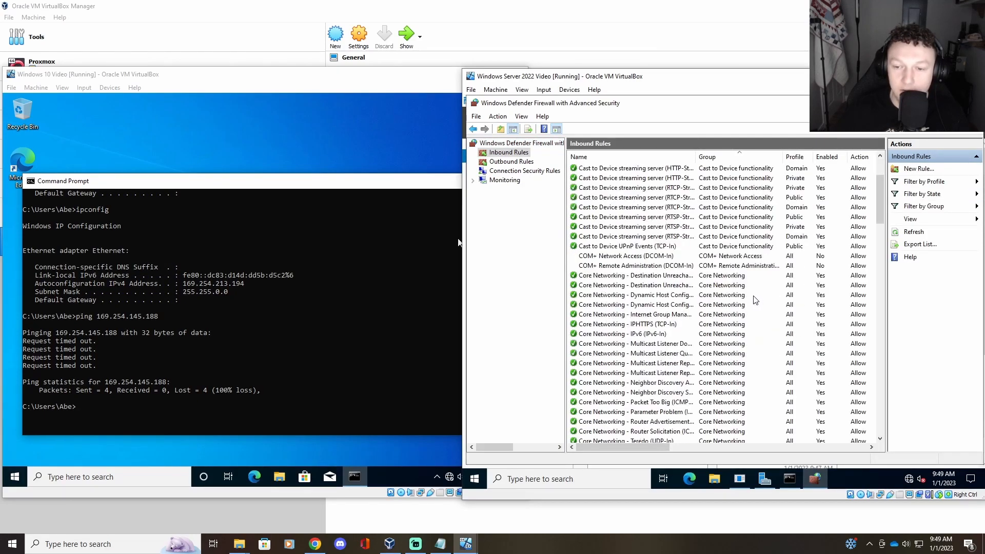
scroll(751, 302, "down", 7)
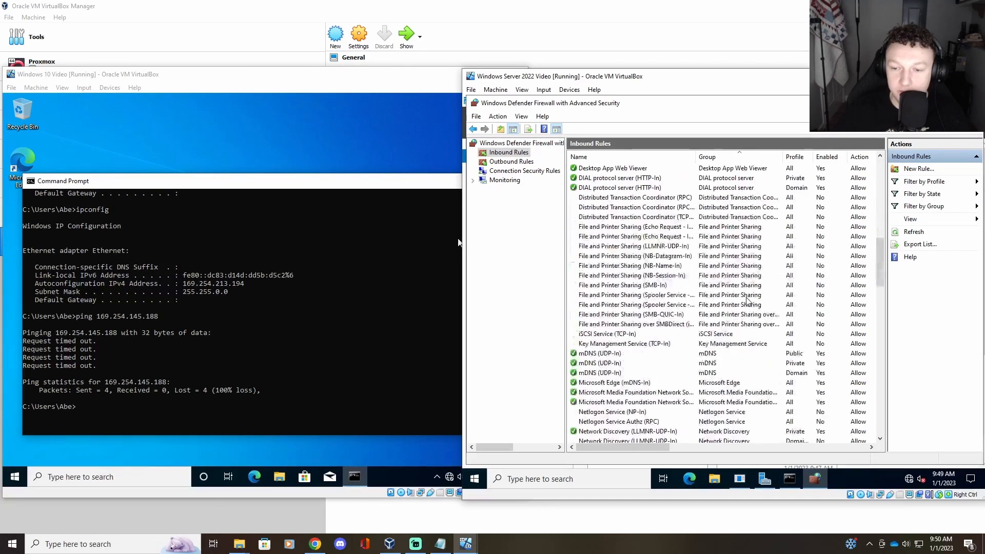
scroll(645, 263, "down", 4)
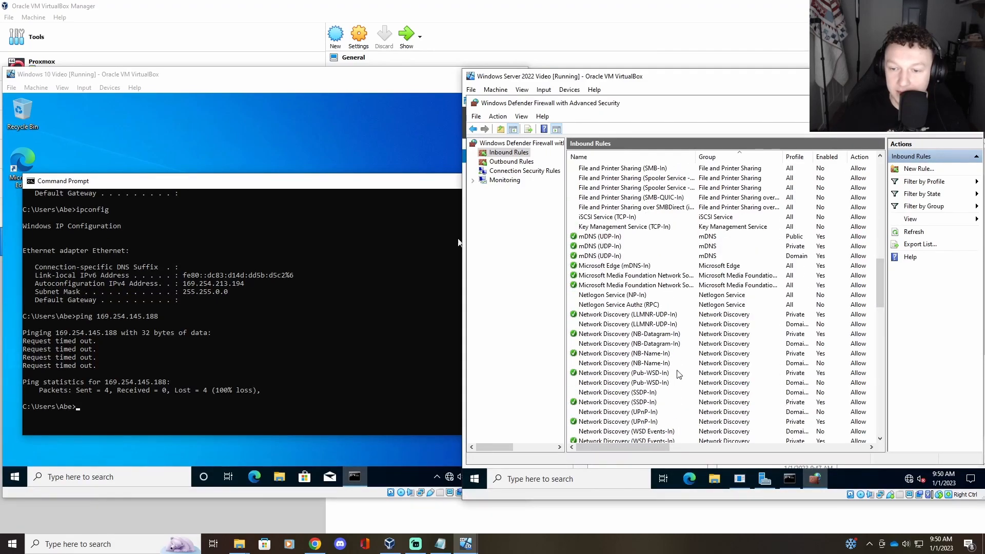
scroll(677, 366, "down", 3)
scroll(678, 364, "down", 1)
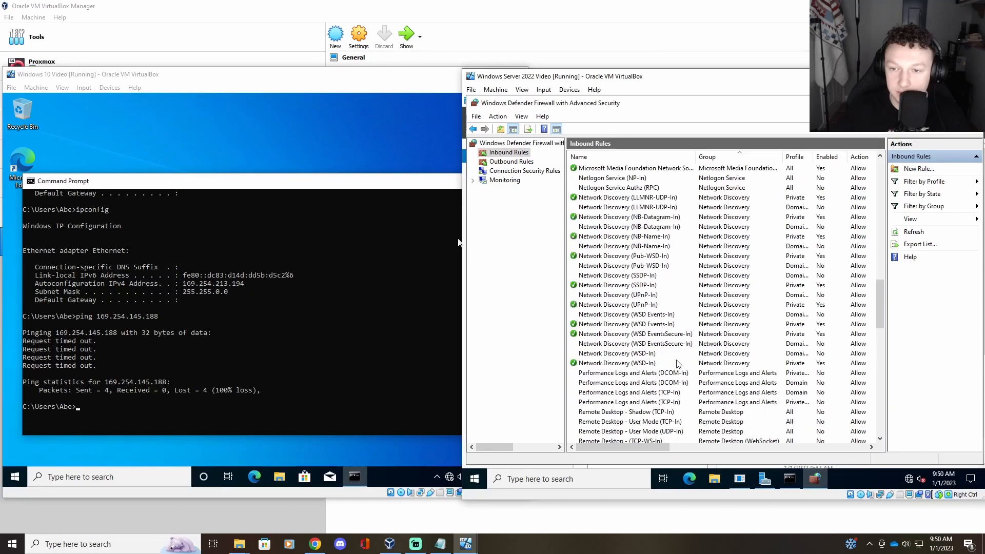
scroll(678, 363, "up", 3)
scroll(644, 288, "down", 4)
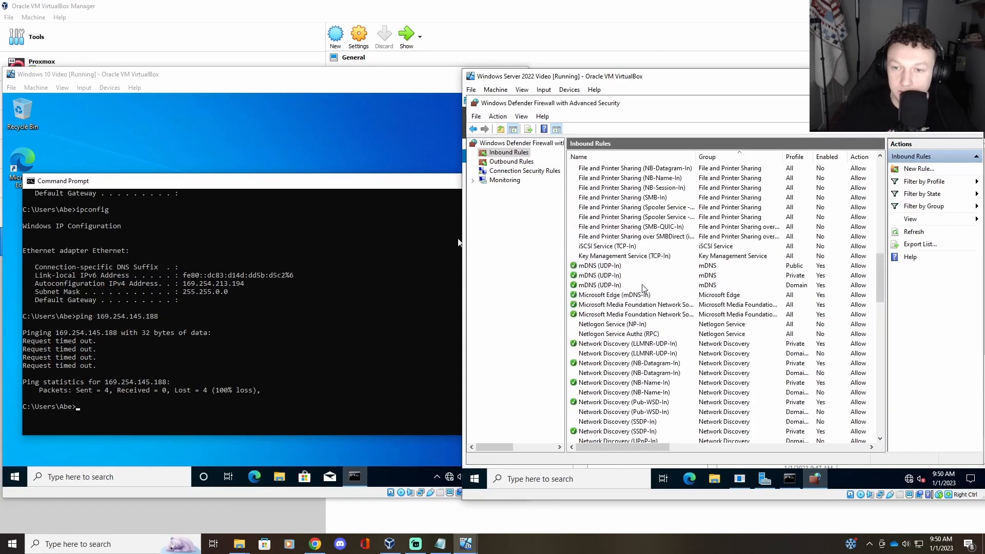
scroll(645, 289, "up", 6)
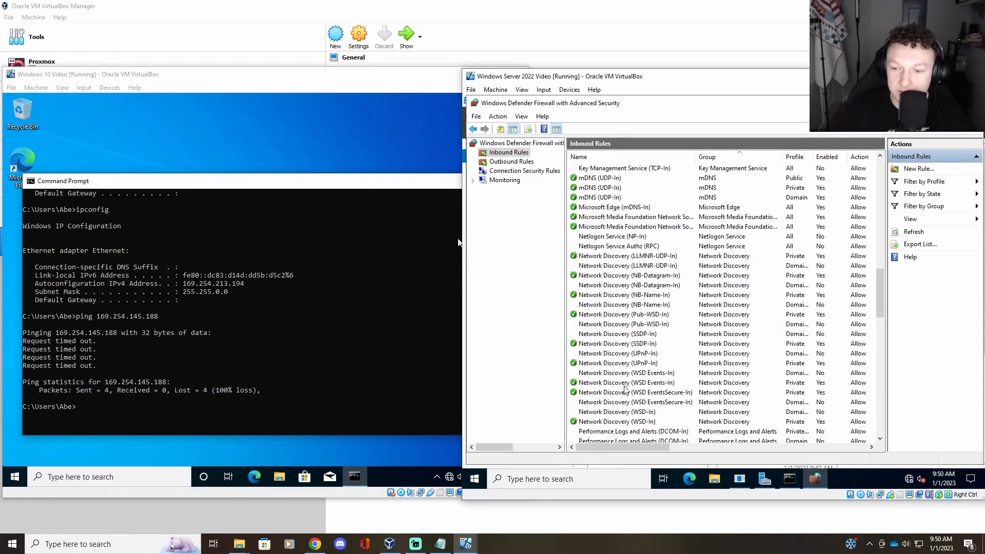
scroll(611, 297, "up", 1)
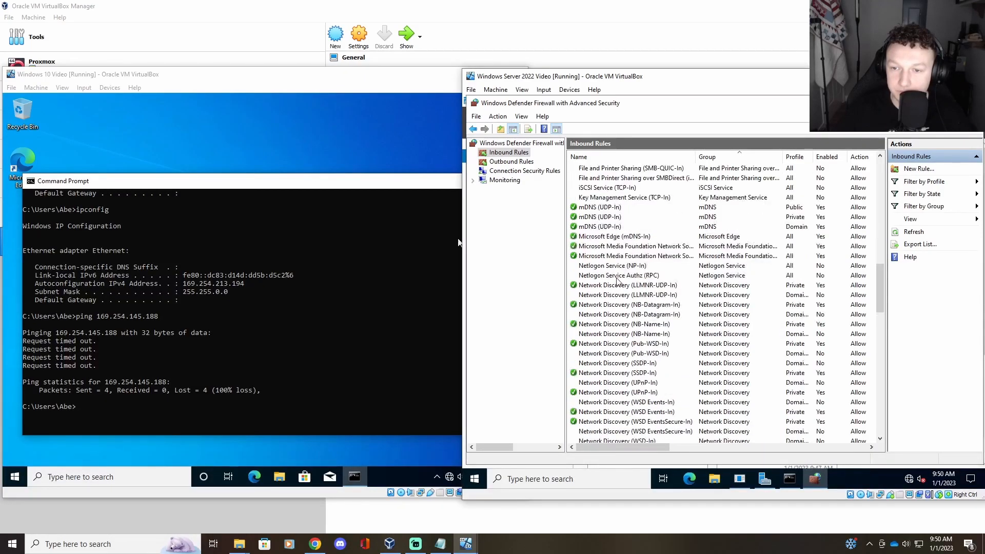
scroll(618, 293, "up", 12)
scroll(626, 291, "up", 1)
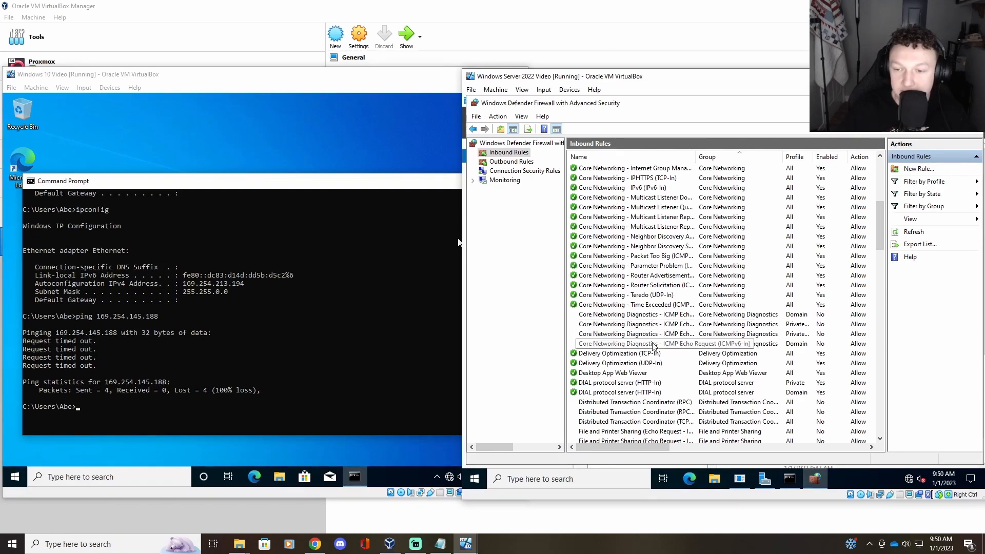
Step: Enable the Domain ICMP Echo Request rule, then rerun the Windows 10 ping to the server
left_click(644, 316)
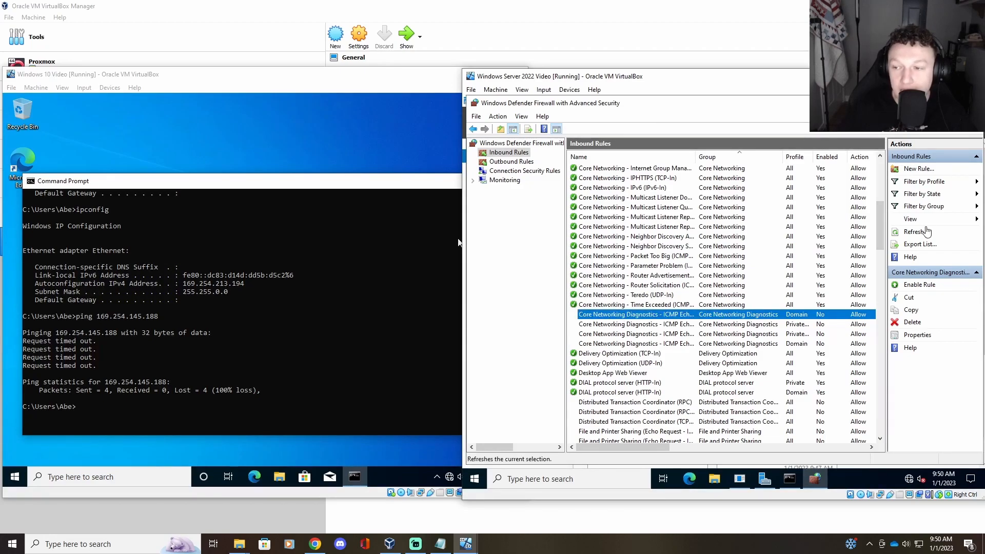
left_click(915, 284)
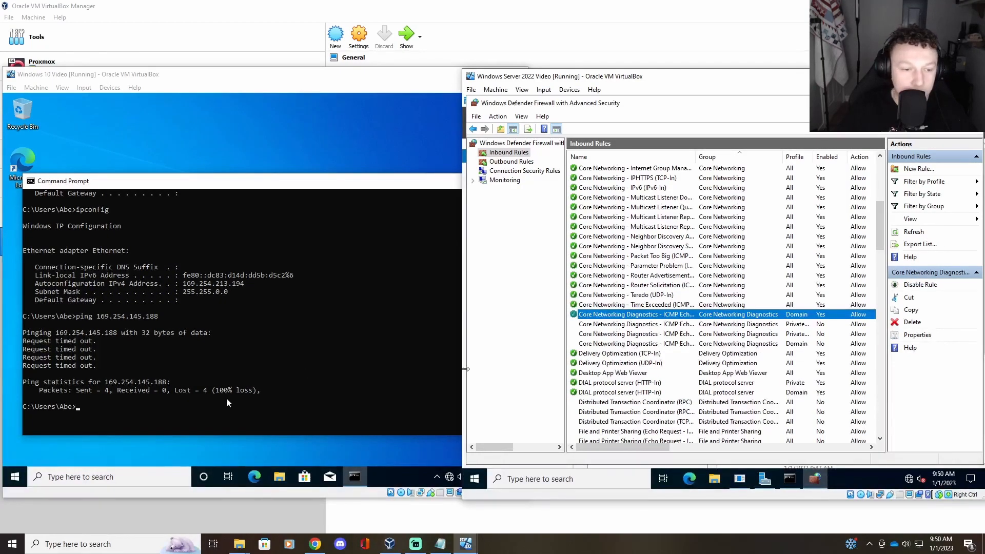
left_click(147, 406)
left_click(98, 408)
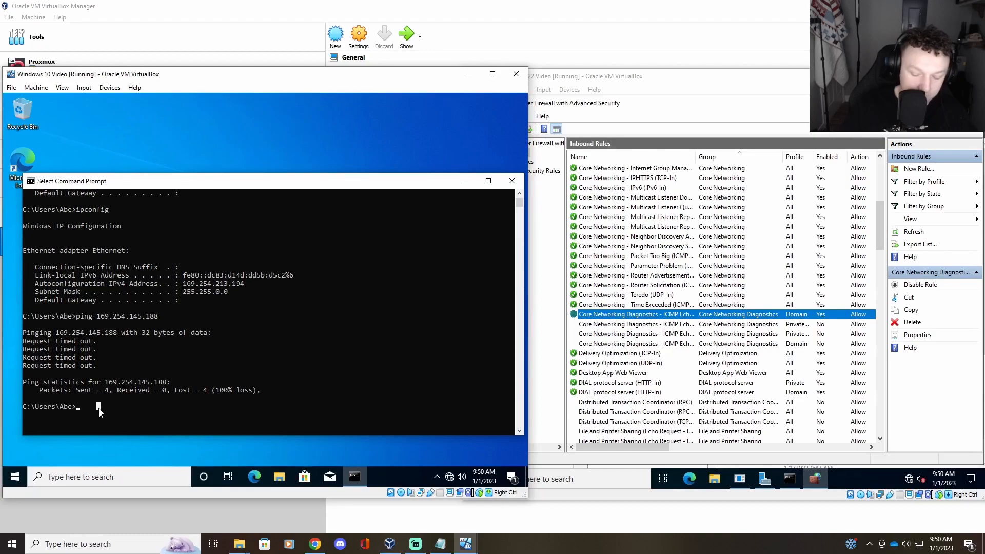
key("Up")
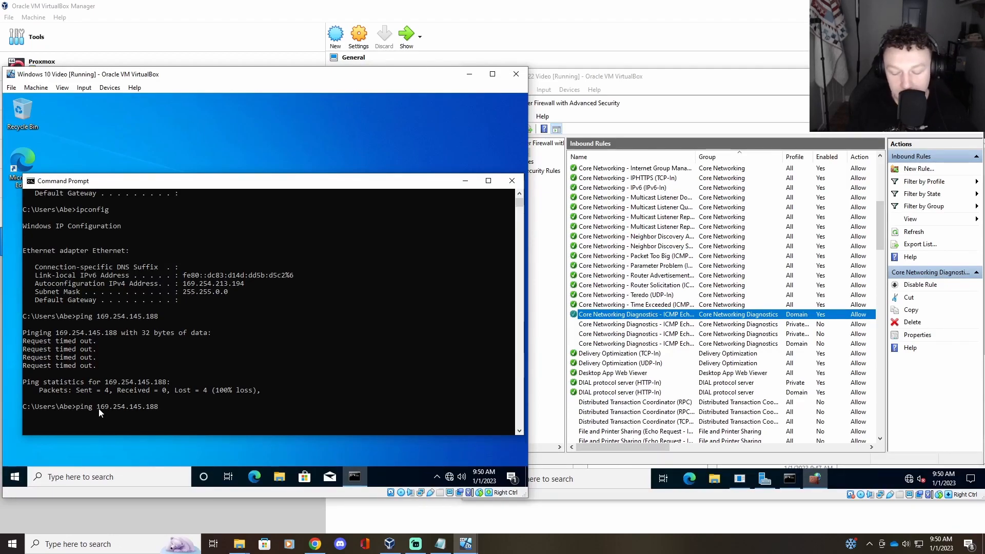
key("Return")
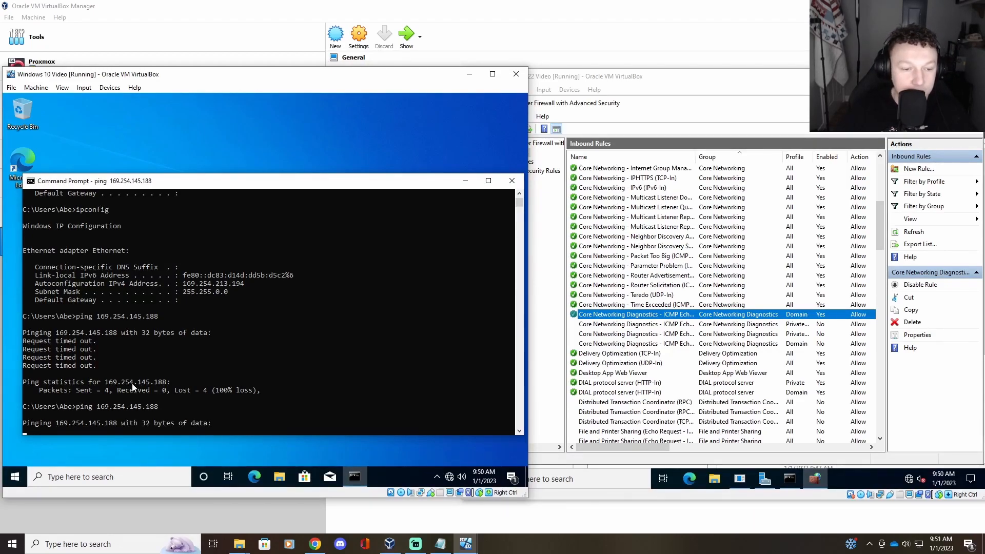
Step: Enable the Private ICMP Echo Request inbound rule on the server
scroll(152, 374, "down", 2)
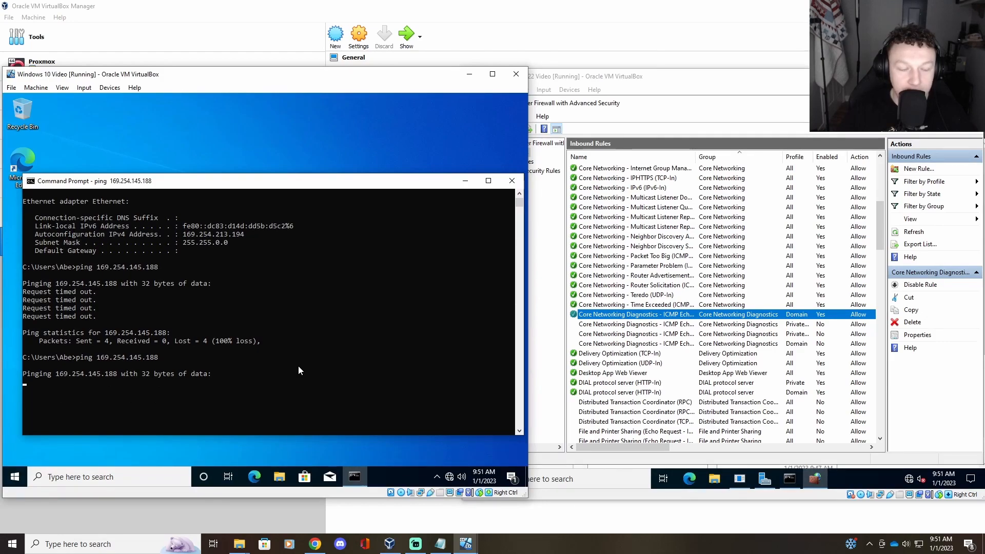
left_click(862, 323)
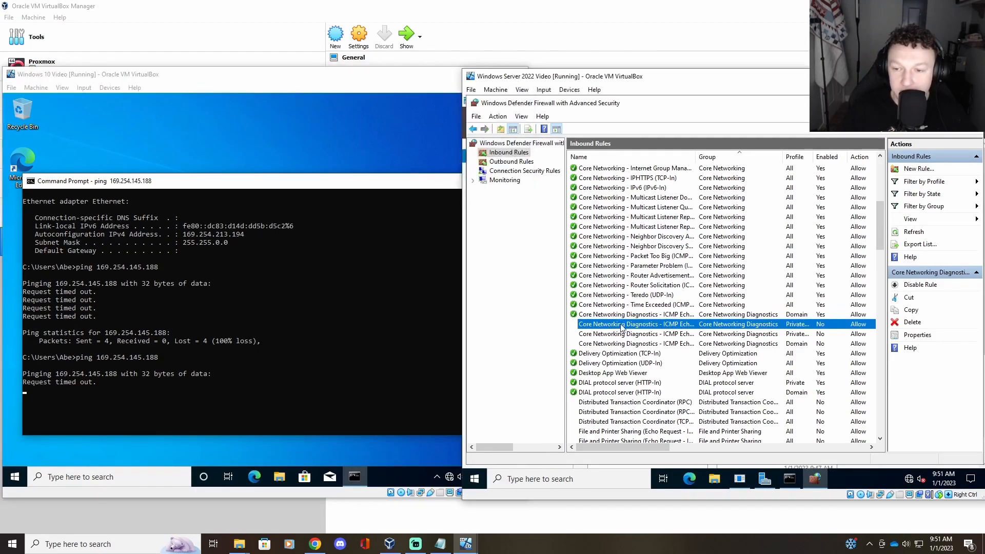
left_click(919, 284)
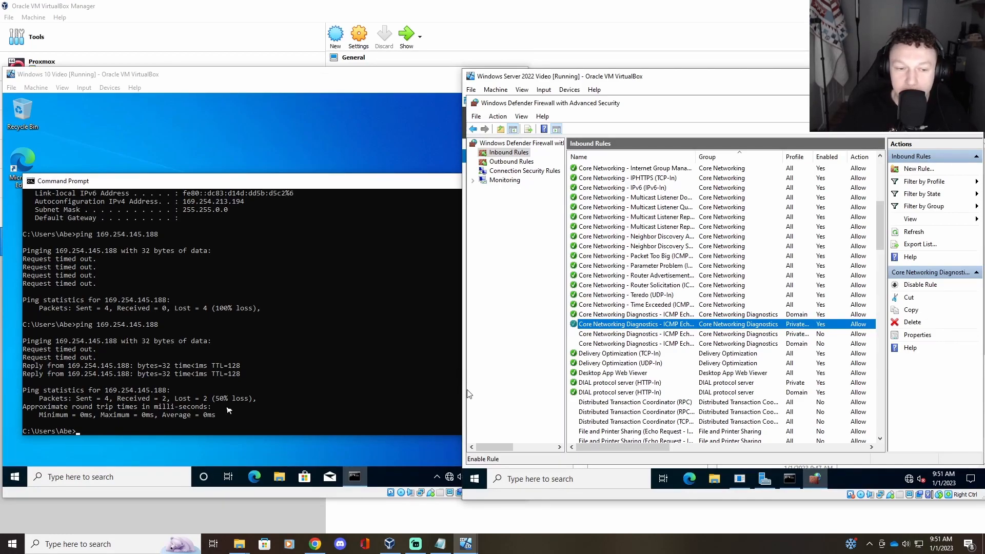
Step: Rerun the Windows 10 ping to 169.254.145.188 and confirm four replies with 0% loss
left_click(127, 431)
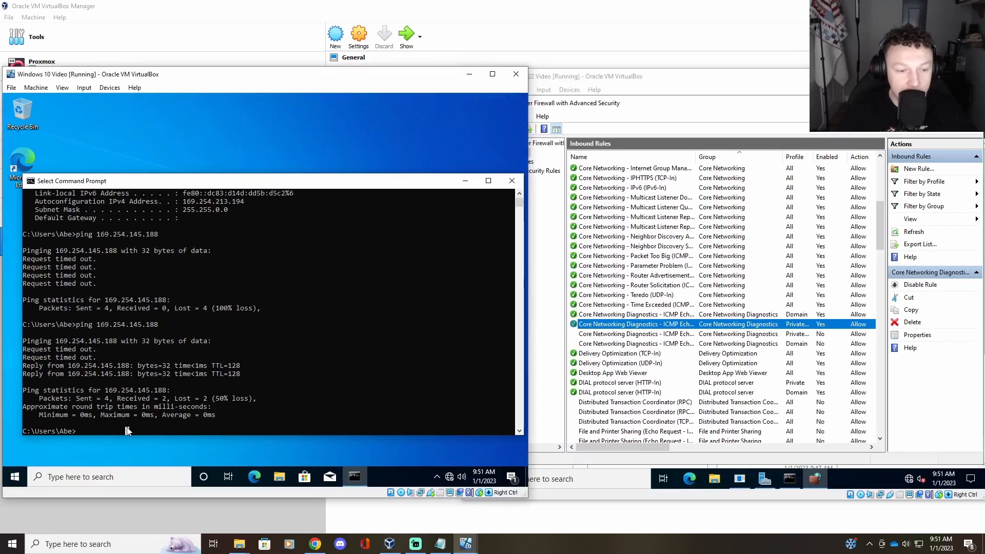
key("Up")
key("Return")
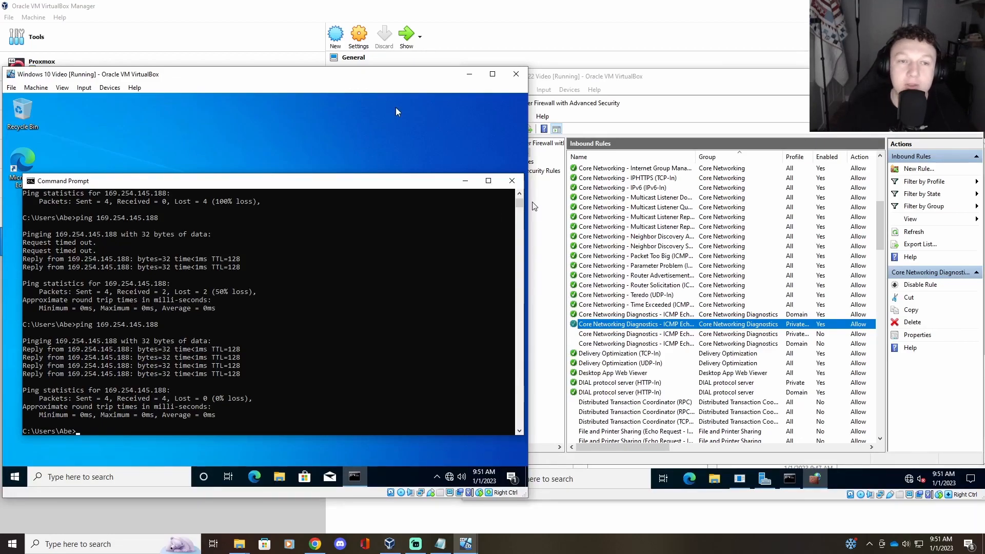
left_click(643, 81)
left_click(396, 81)
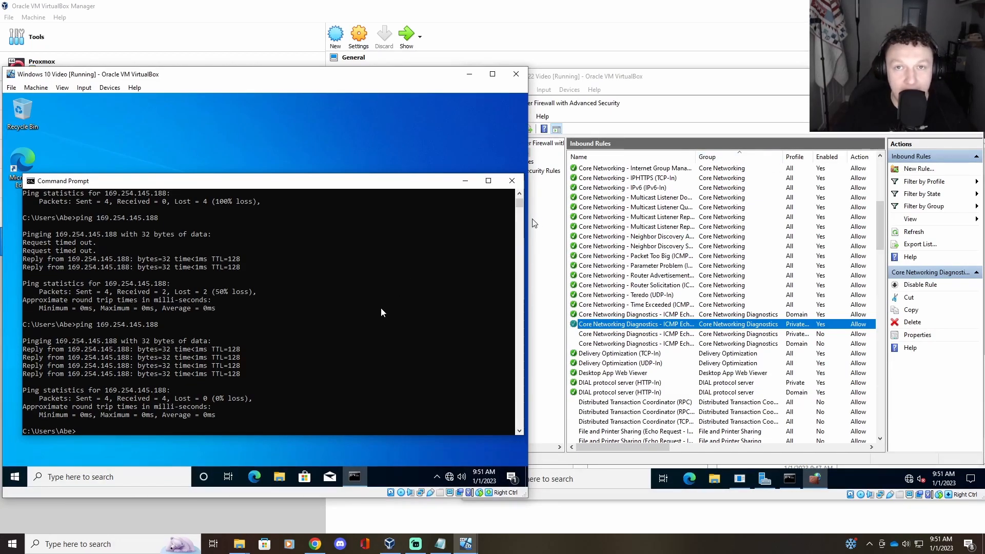
scroll(228, 355, "up", 6)
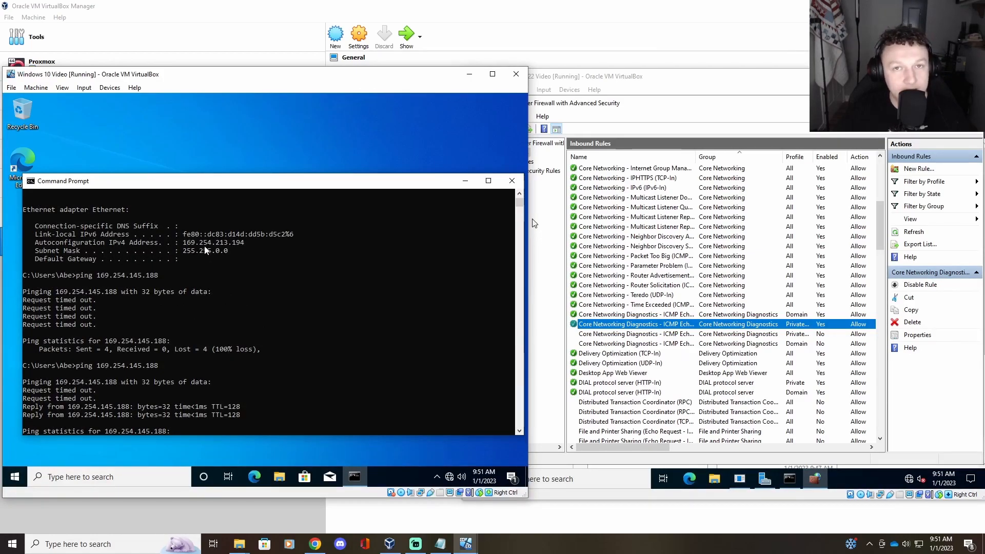
scroll(390, 285, "down", 3)
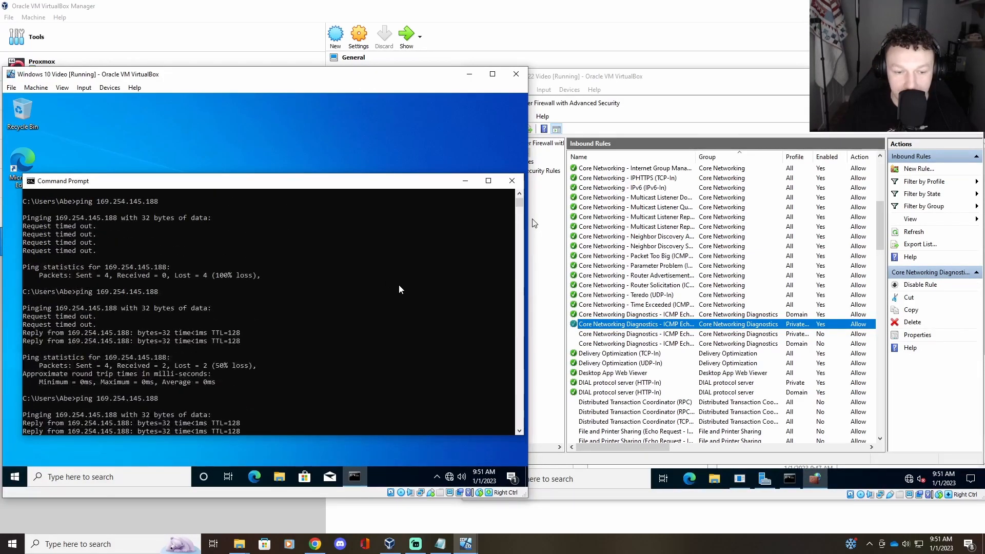
scroll(401, 289, "down", 2)
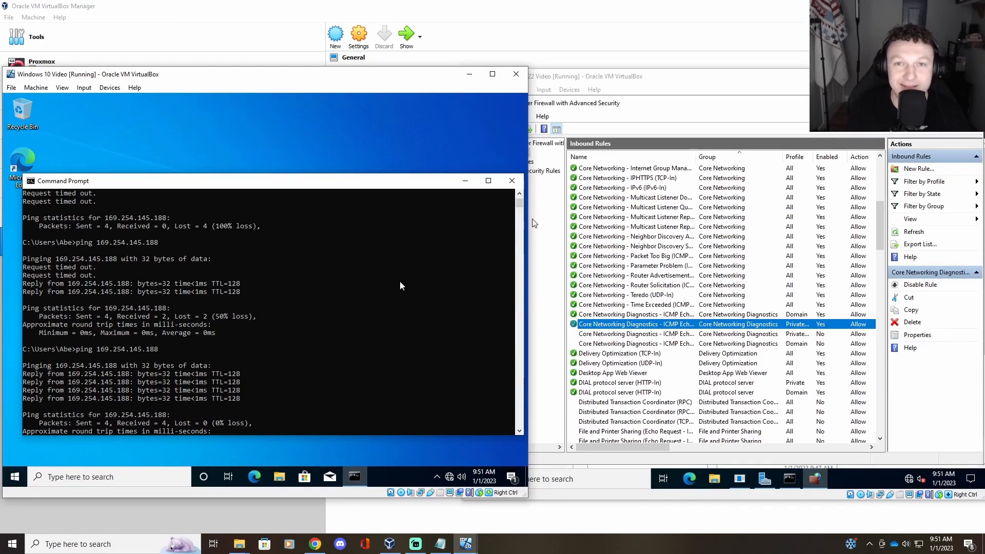